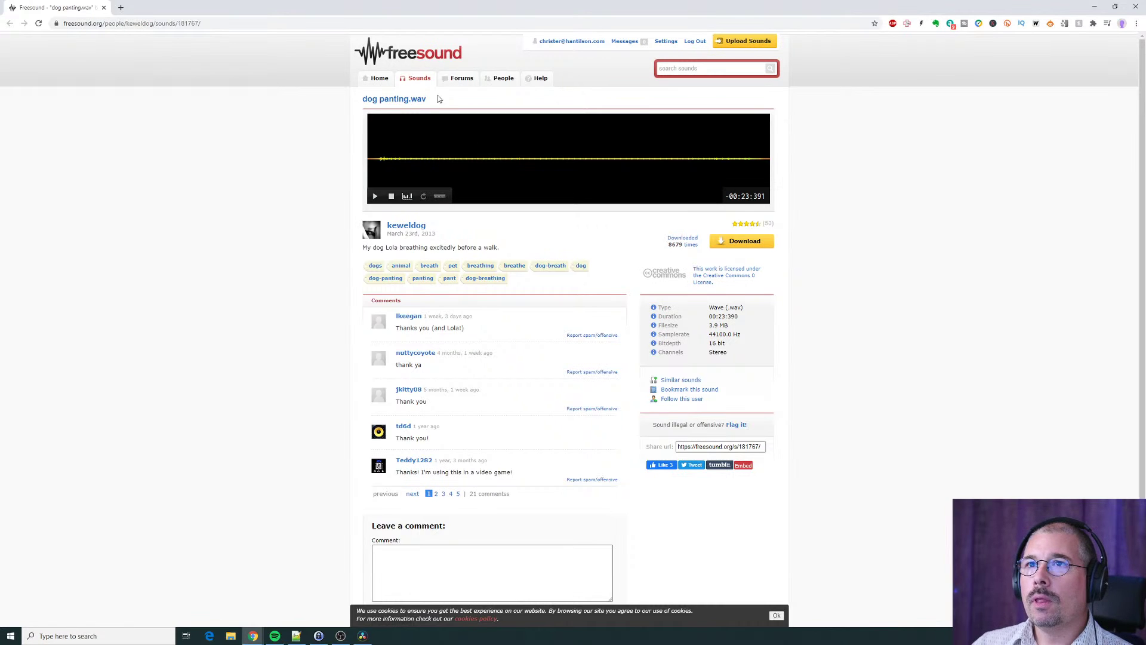
Switch to DaVinci Resolve and play the Room tone track soloed from 01:00:22:24, with all audio tracks in view.
{"action": "left_click", "coordinate": [1094, 7]}
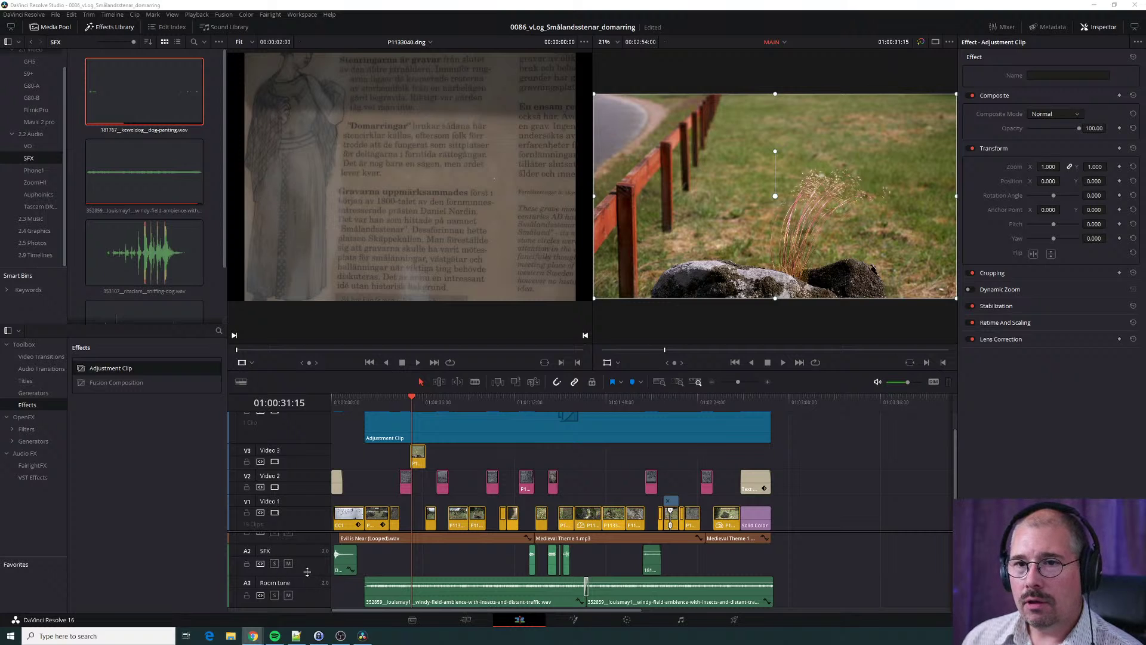
{"action": "left_click_drag", "start_coordinate": [385, 370], "coordinate": [414, 309]}
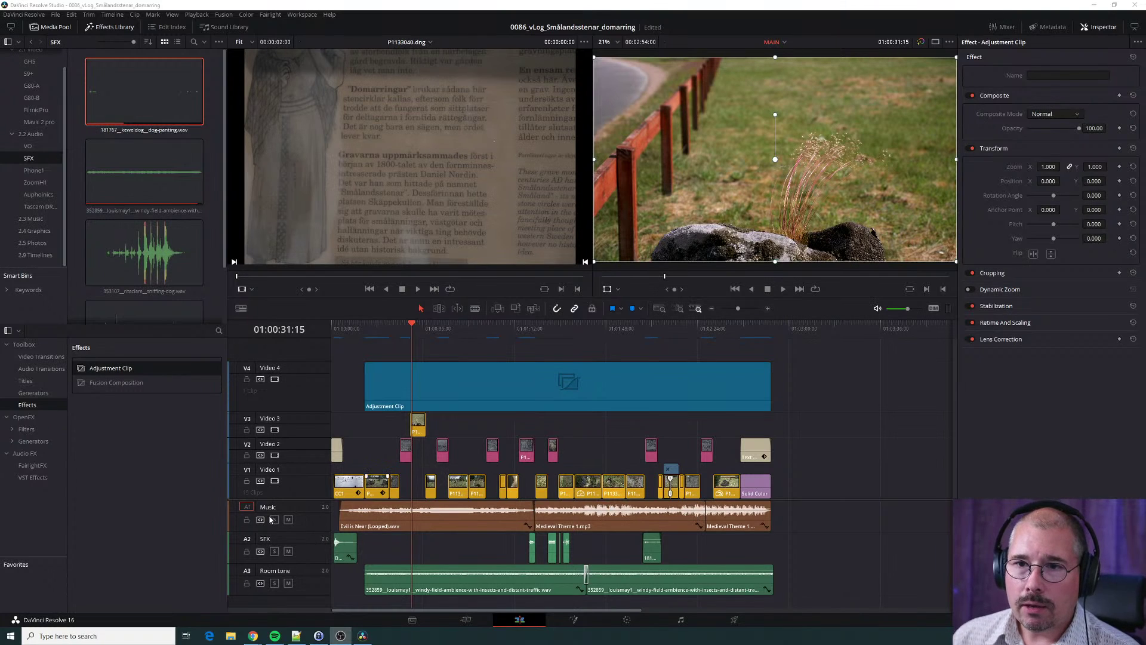
{"action": "left_click", "coordinate": [273, 584]}
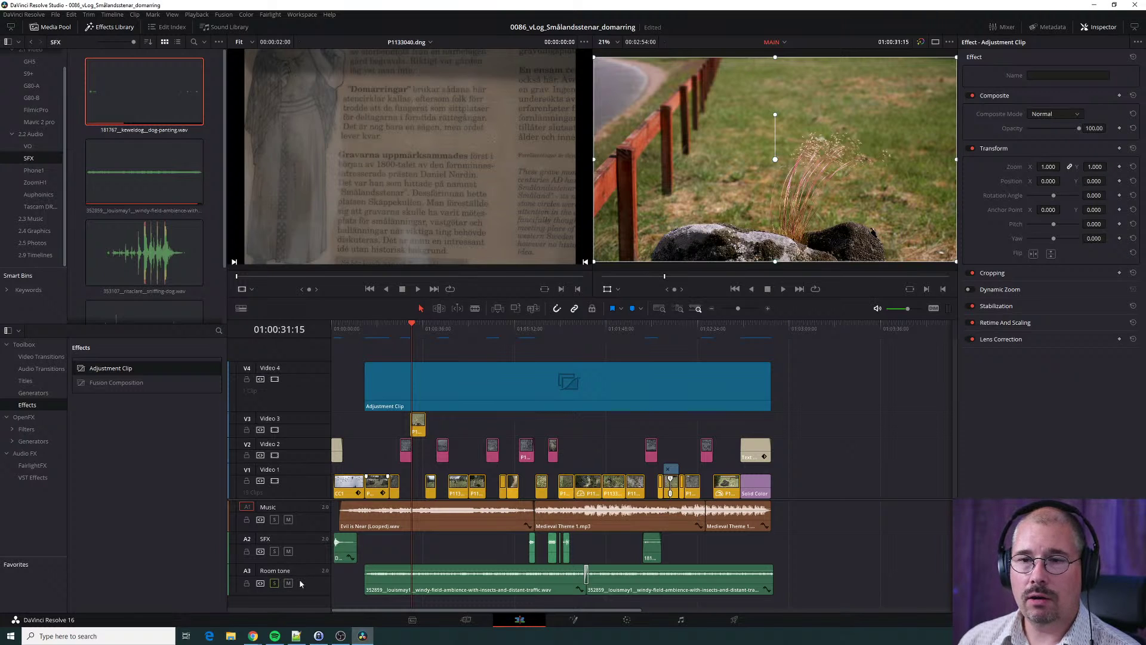
{"action": "left_click", "coordinate": [388, 332]}
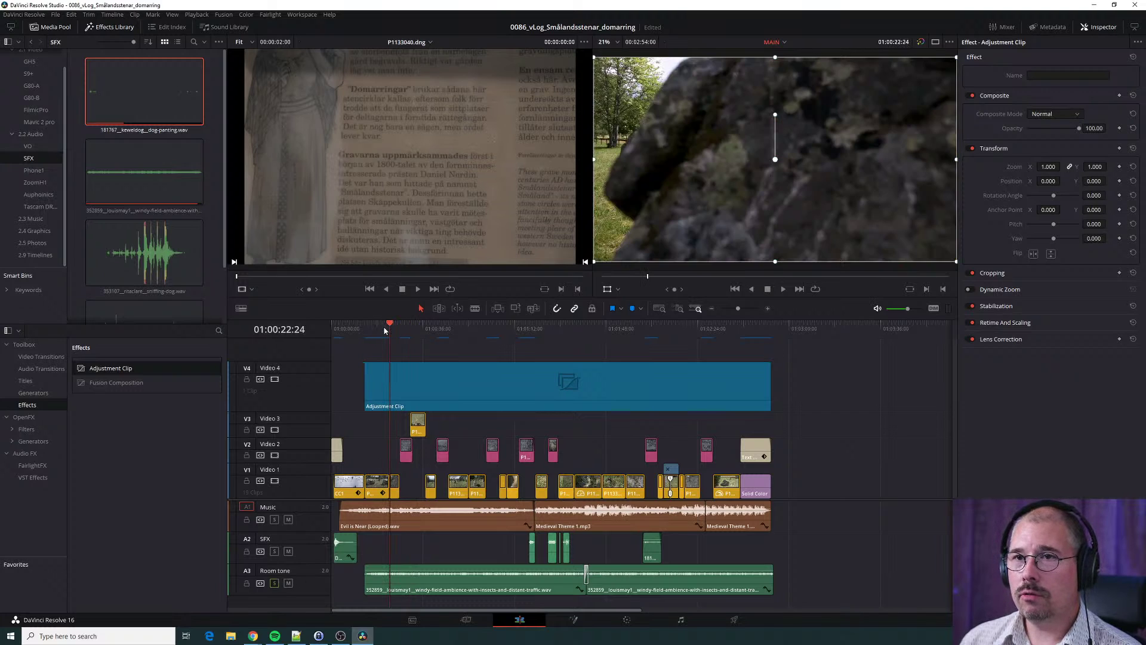
{"action": "key", "text": "space"}
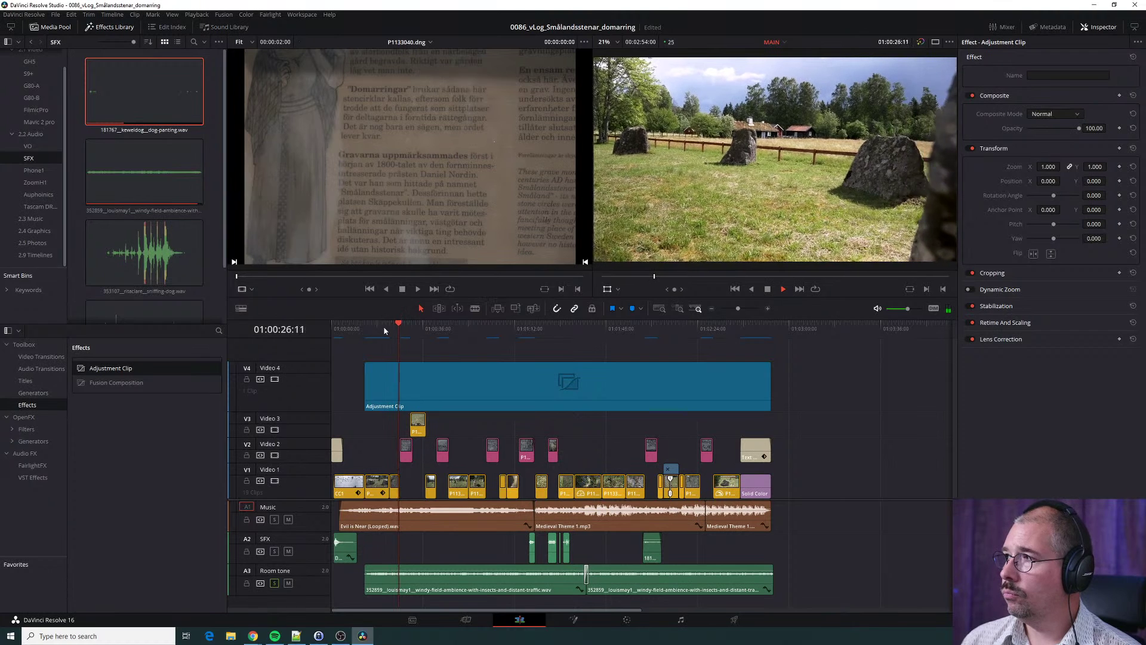
{"action": "key", "text": "space"}
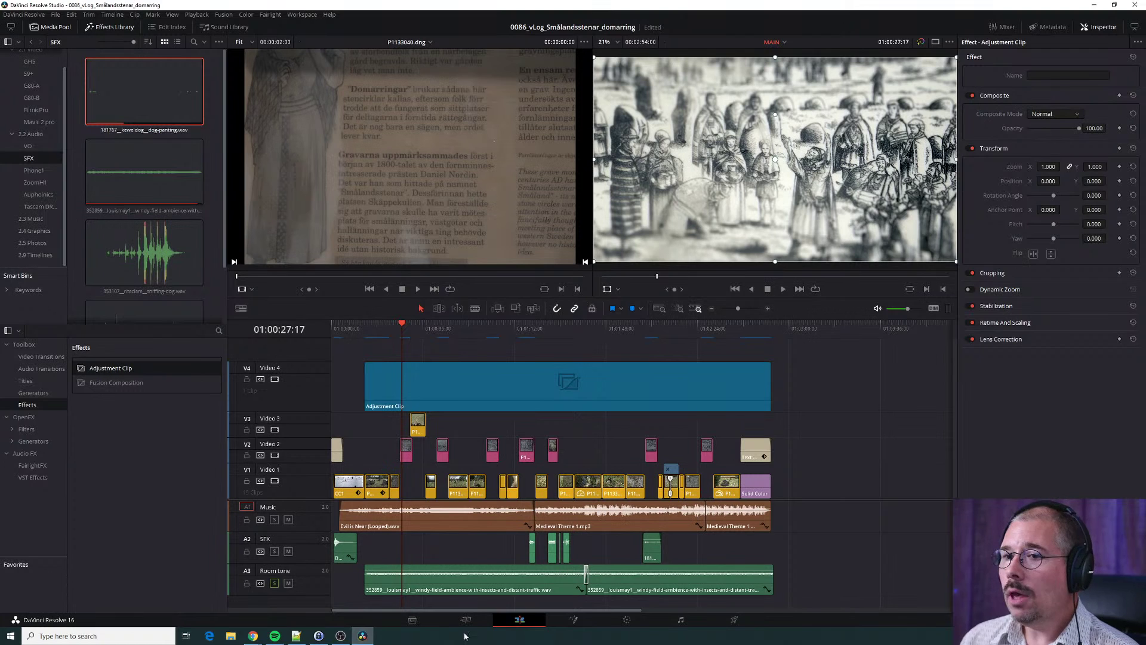
Select the first Room tone clip and play the timeline from 01:00:27:17 with no track soloed.
{"action": "left_click", "coordinate": [447, 578]}
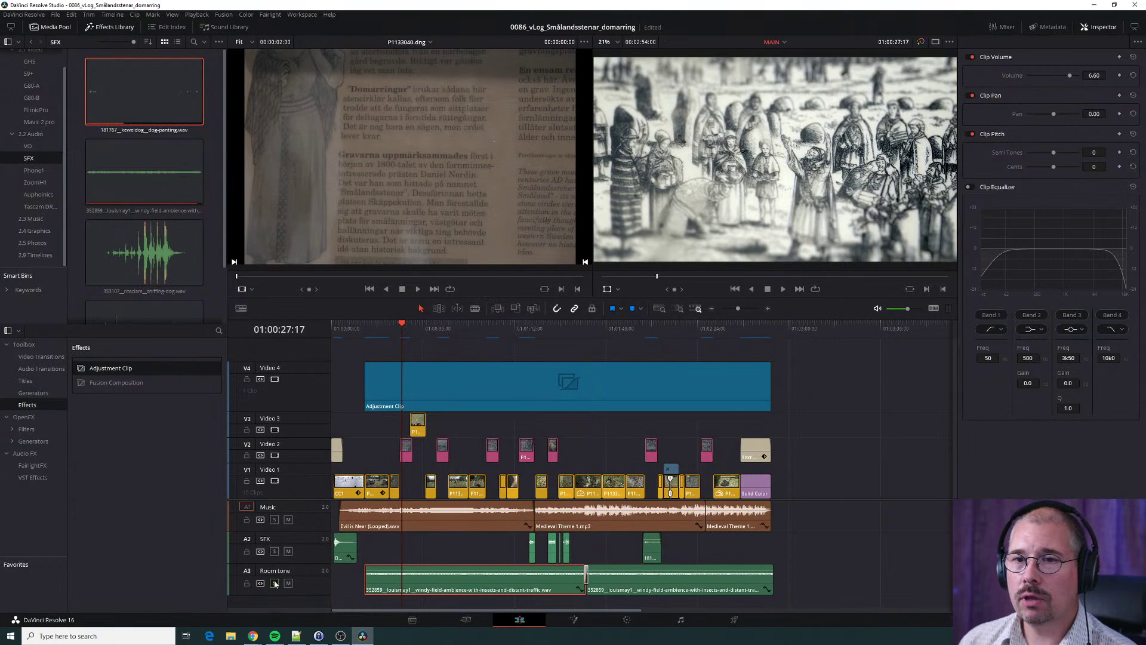
{"action": "key", "text": "space"}
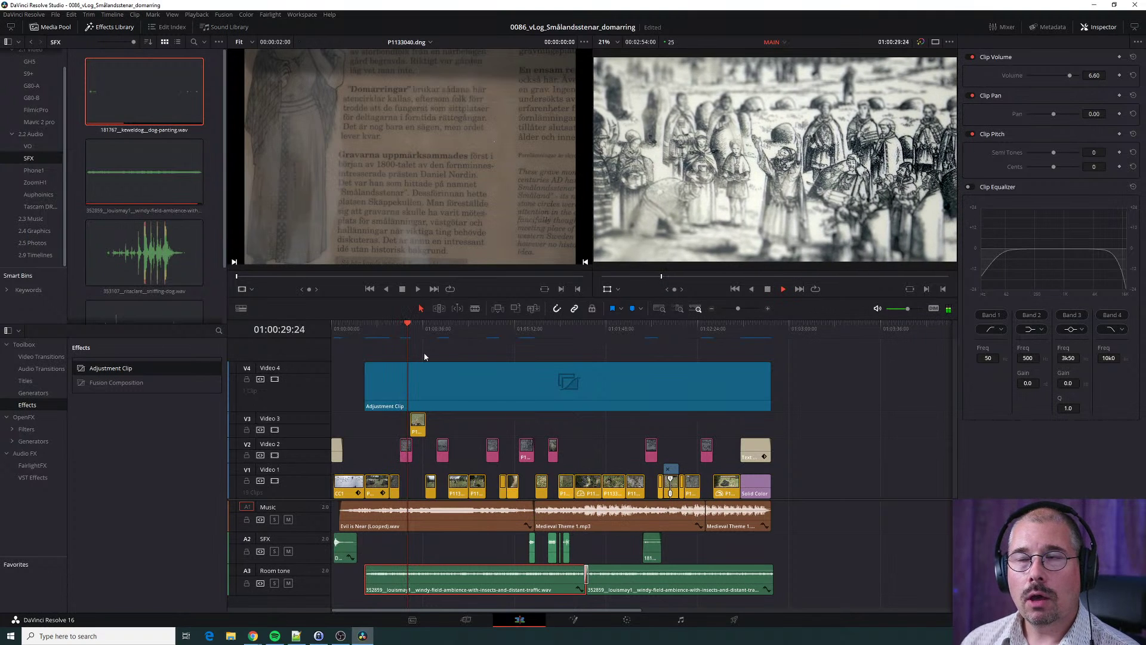
{"action": "key", "text": "space"}
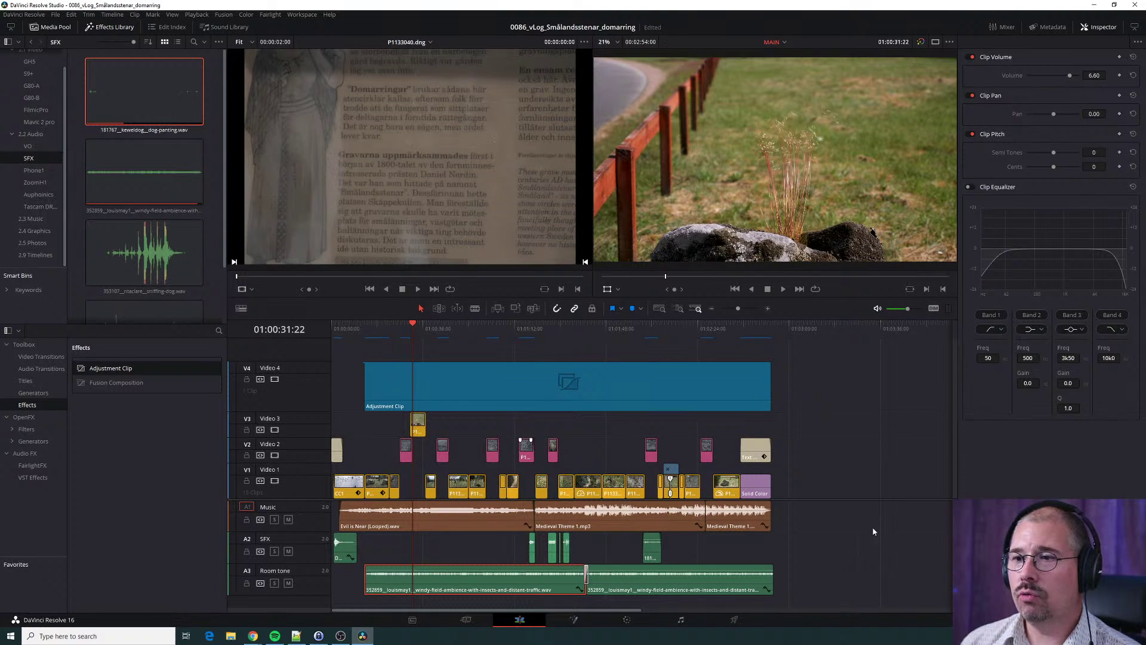
Play the first bumblebee sound effect on the SFX track from 01:01:17:18 through the cut to the grass clip.
{"action": "left_click", "coordinate": [527, 332]}
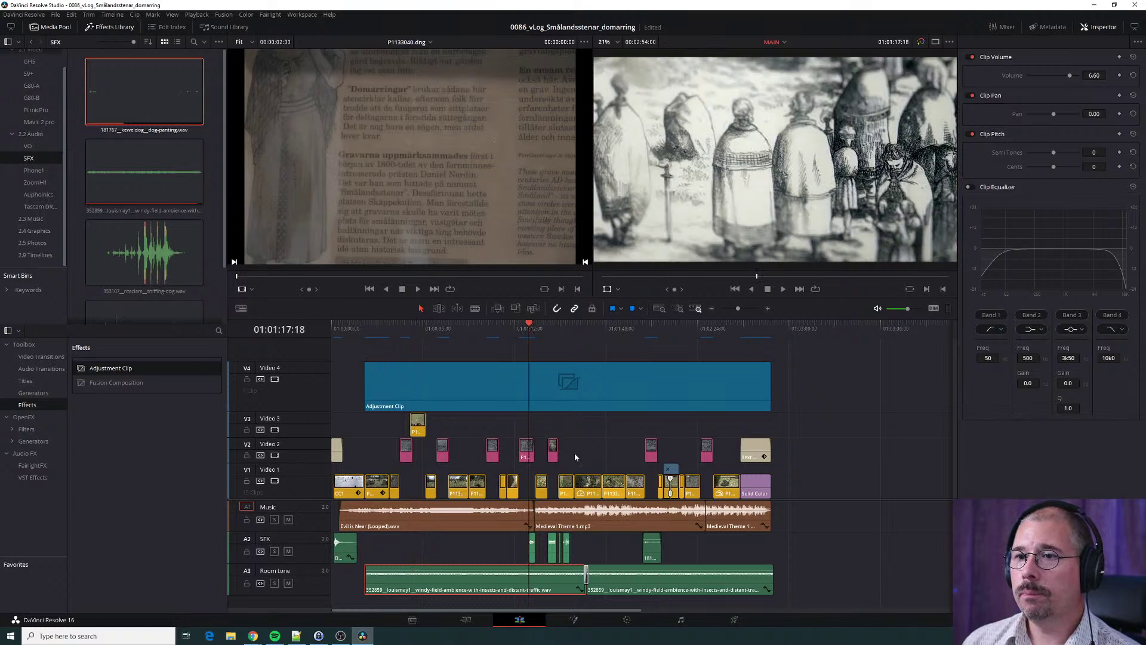
{"action": "scroll", "coordinate": [575, 437], "scroll_direction": "up", "scroll_amount": 6}
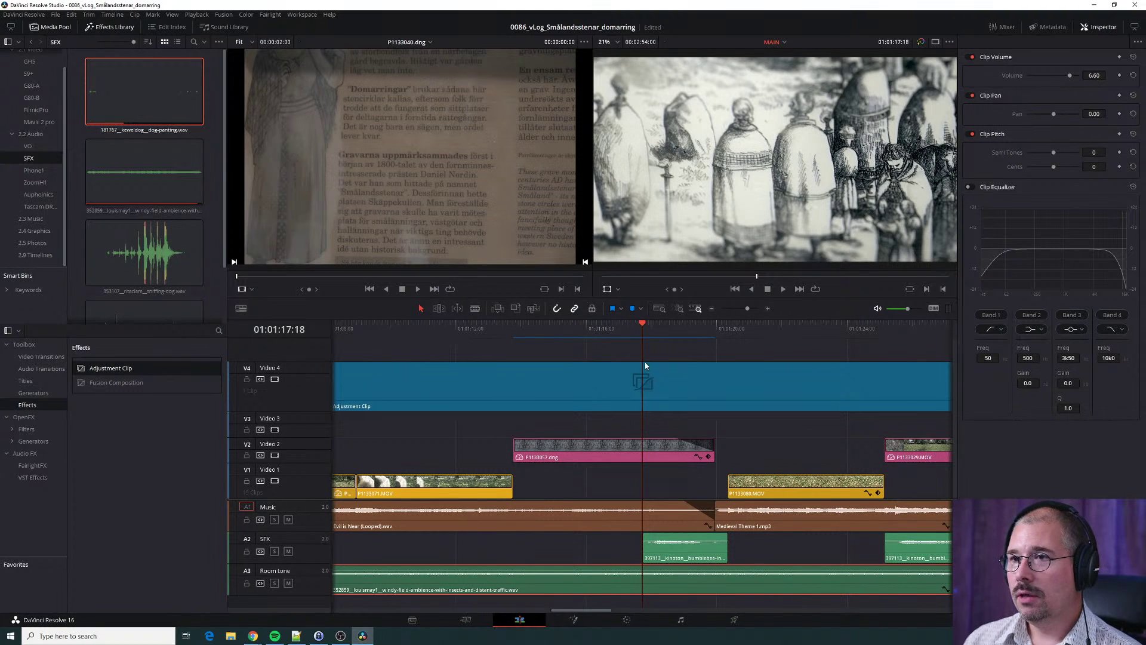
{"action": "mouse_move", "coordinate": [661, 553]}
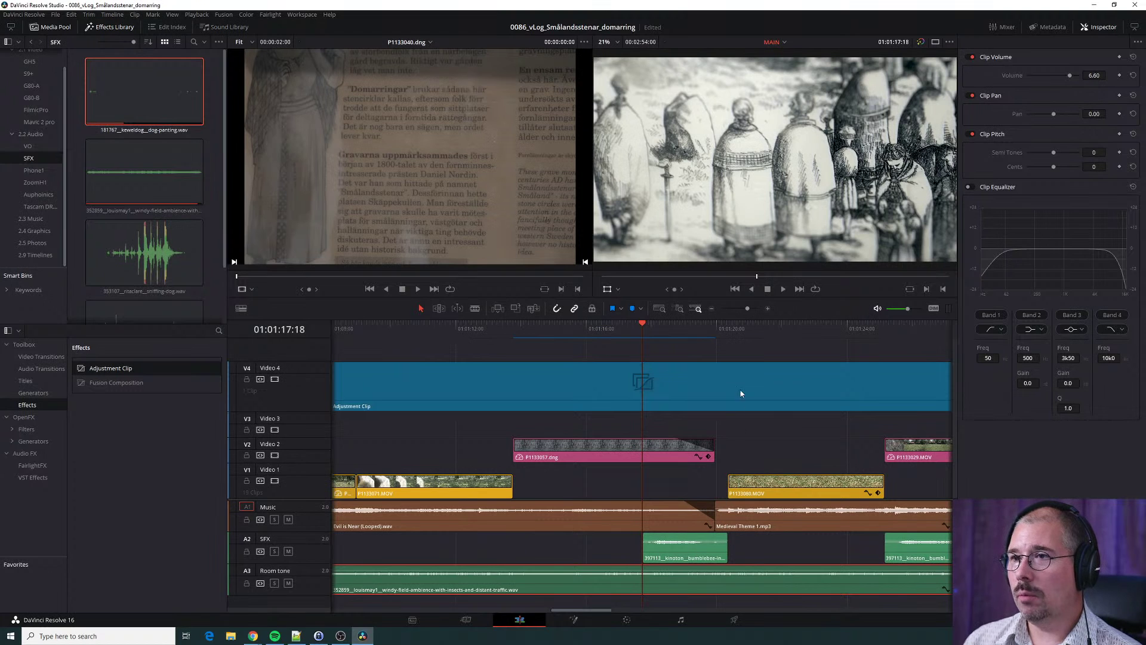
{"action": "mouse_move", "coordinate": [642, 326]}
{"action": "left_mouse_down"}
{"action": "mouse_move", "coordinate": [674, 325]}
{"action": "mouse_move", "coordinate": [628, 327]}
{"action": "mouse_move", "coordinate": [701, 332]}
{"action": "mouse_move", "coordinate": [644, 332]}
{"action": "left_mouse_up"}
{"action": "key", "text": "space"}
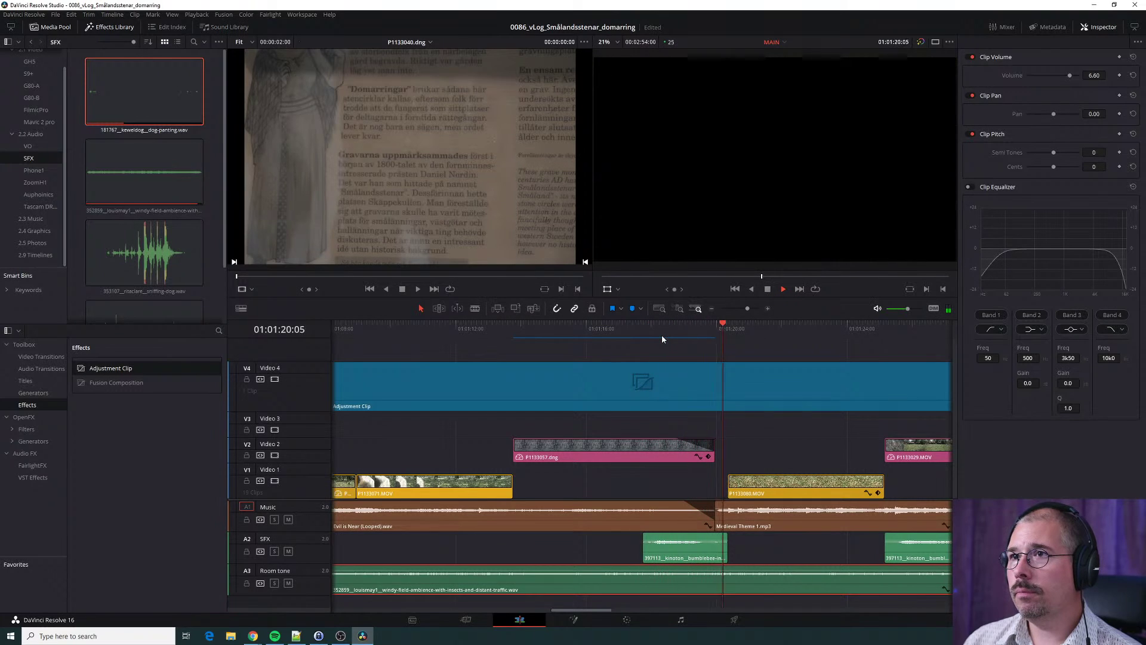
{"action": "key", "text": "space"}
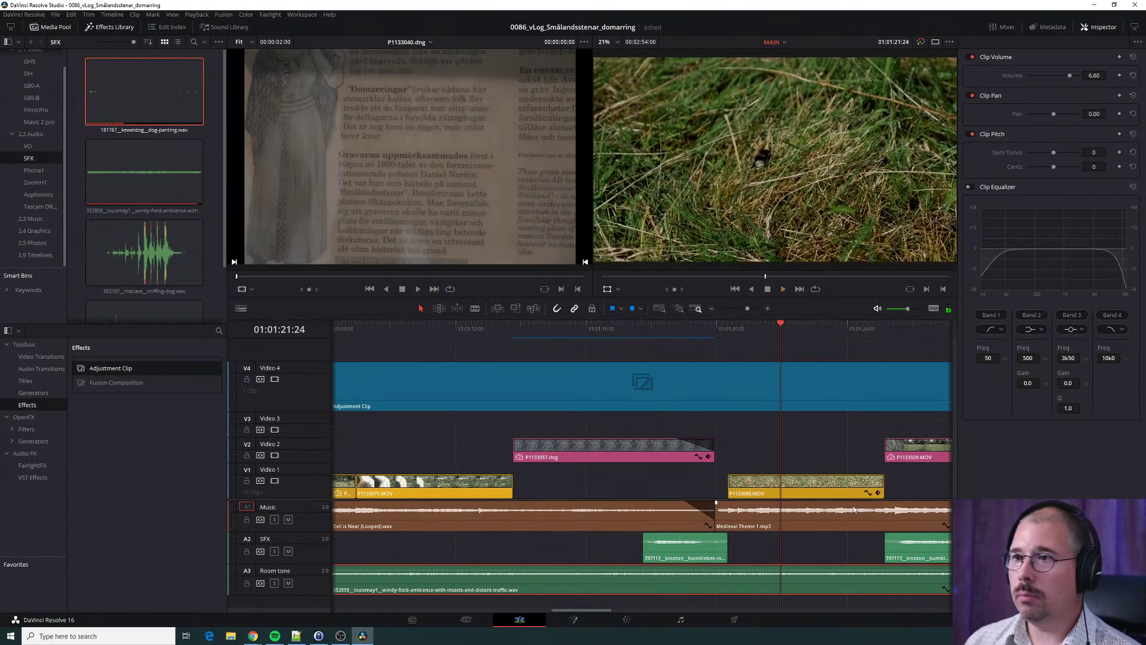
Play and scrub the last two bumblebee sound effects on the SFX track against the bumblebee footage up to about 01:01:33.
{"action": "key", "text": "ctrl+minus"}
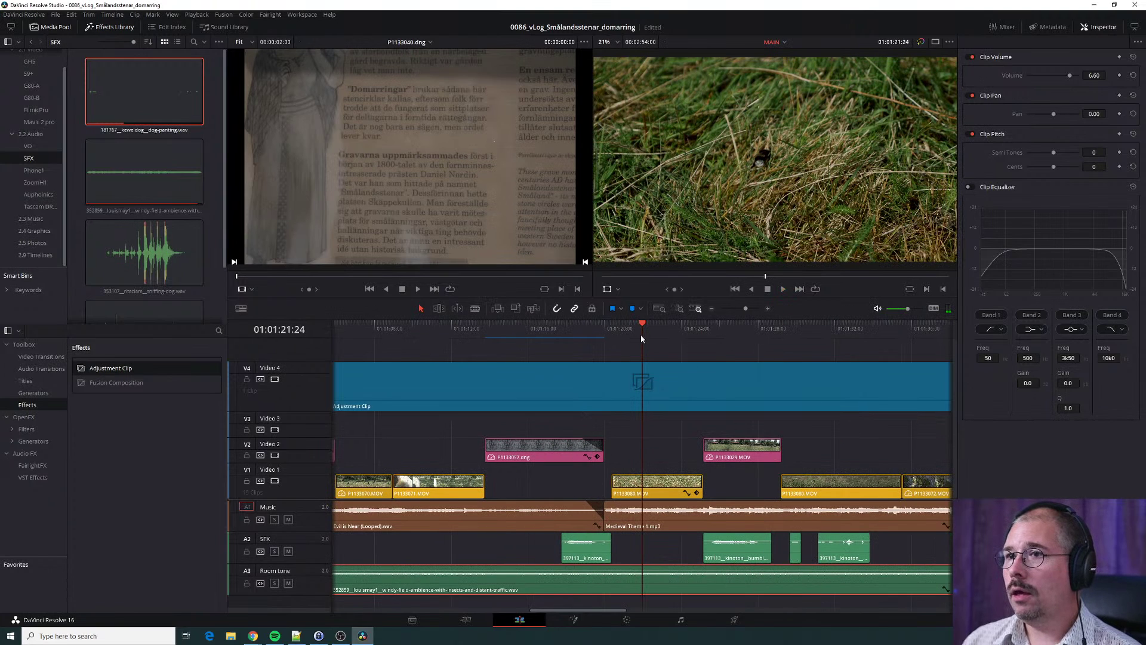
{"action": "left_click_drag", "start_coordinate": [624, 325], "coordinate": [792, 332]}
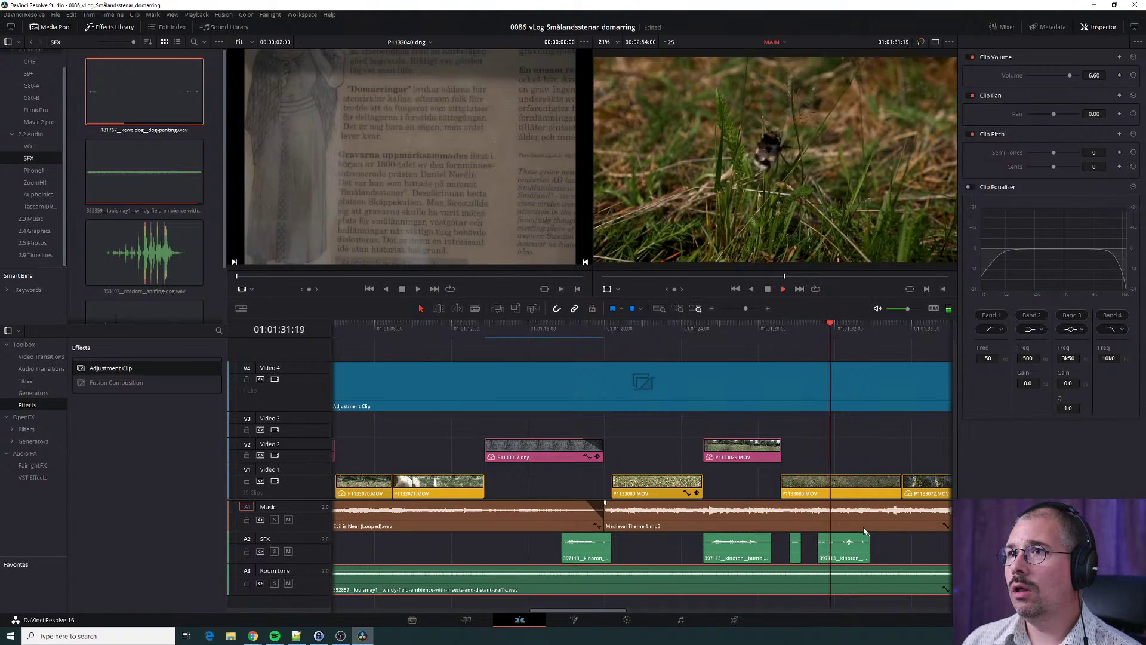
{"action": "key", "text": "space"}
{"action": "key", "text": "j"}
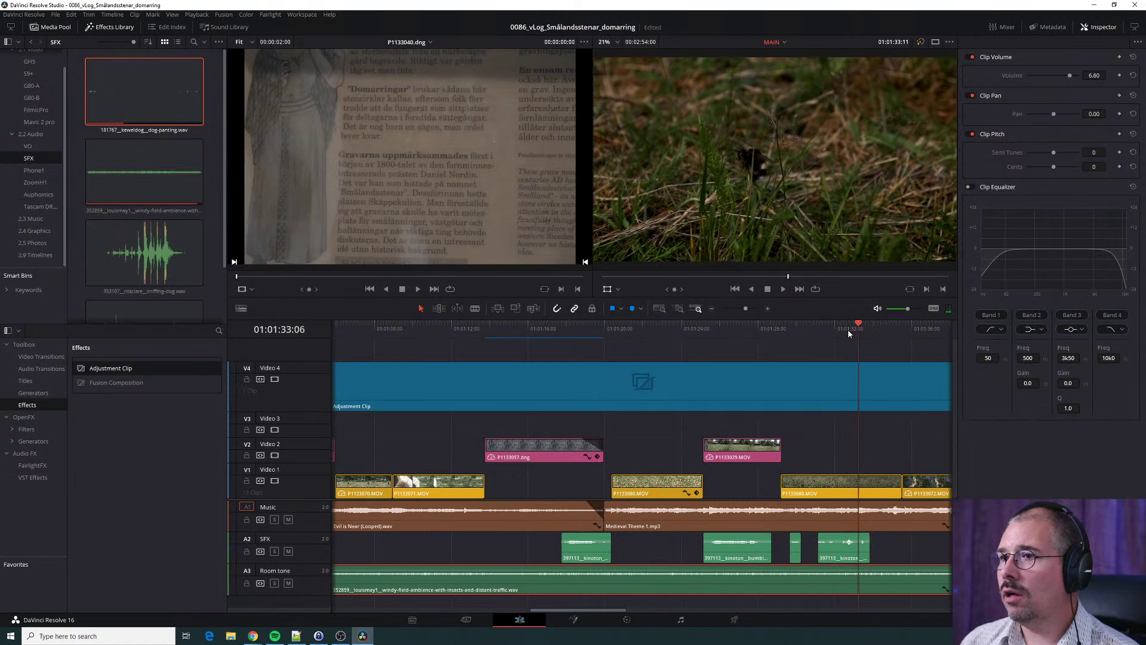
{"action": "key", "text": "k"}
{"action": "left_click_drag", "start_coordinate": [844, 337], "coordinate": [854, 338]}
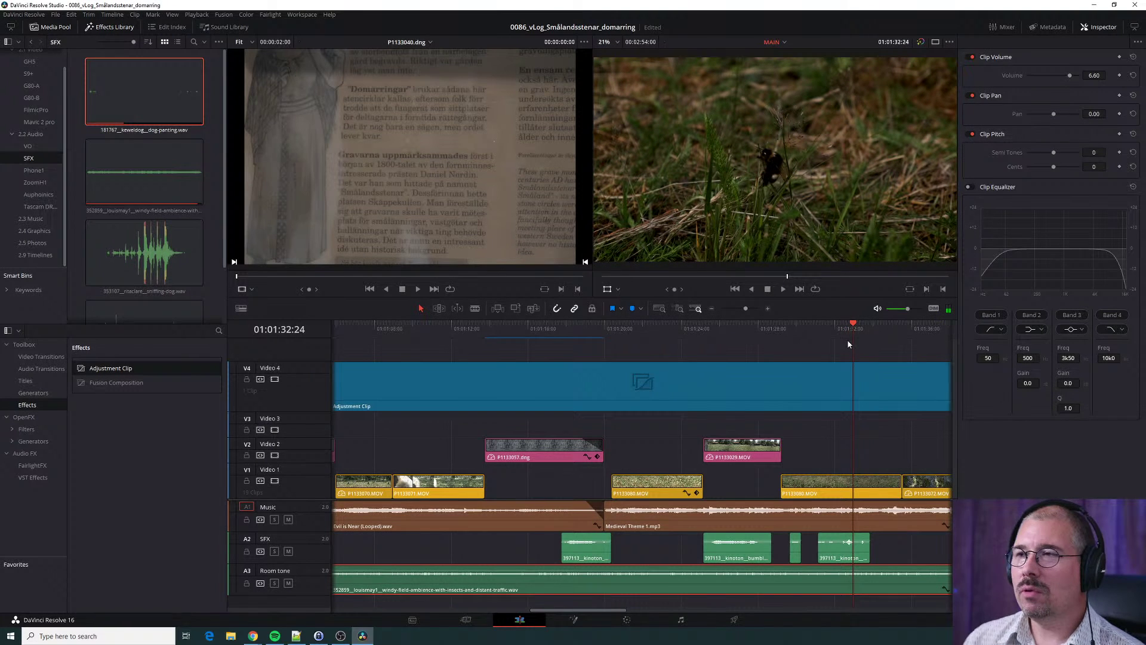
Select the adjustment clip on Video 4, park the playhead at 01:00:22:24 and show the toolbox effects containing Adjustment Clip.
{"action": "key", "text": "ctrl+minus"}
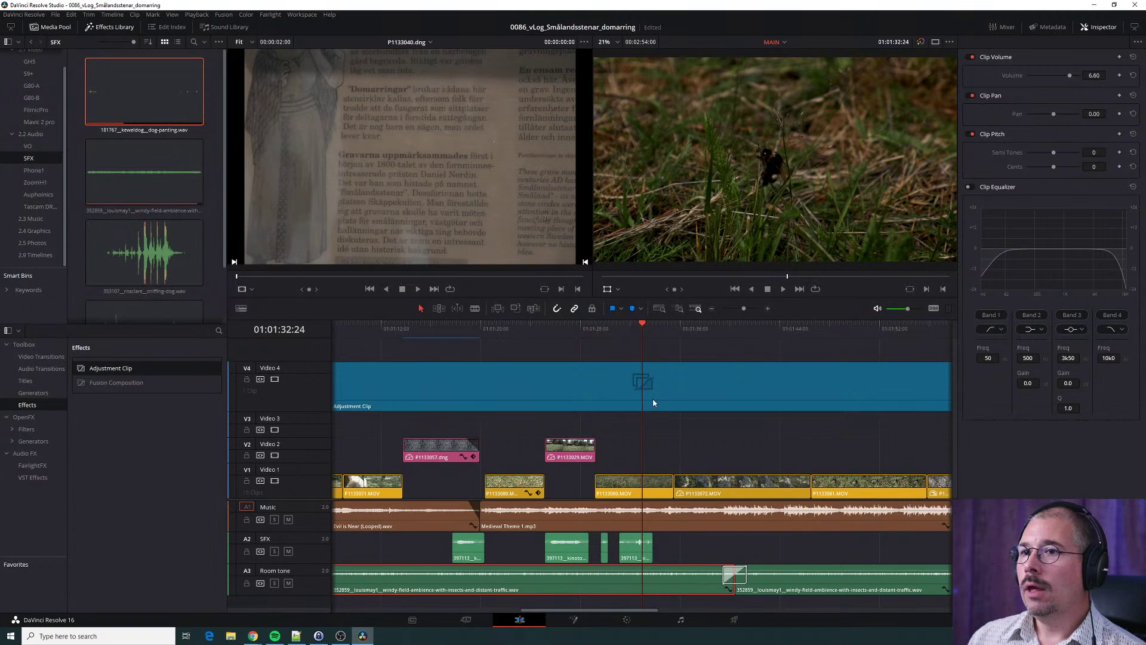
{"action": "scroll", "coordinate": [653, 397], "scroll_direction": "down", "scroll_amount": 3}
{"action": "scroll", "coordinate": [653, 403], "scroll_direction": "down", "scroll_amount": 1}
{"action": "left_click", "coordinate": [546, 387]}
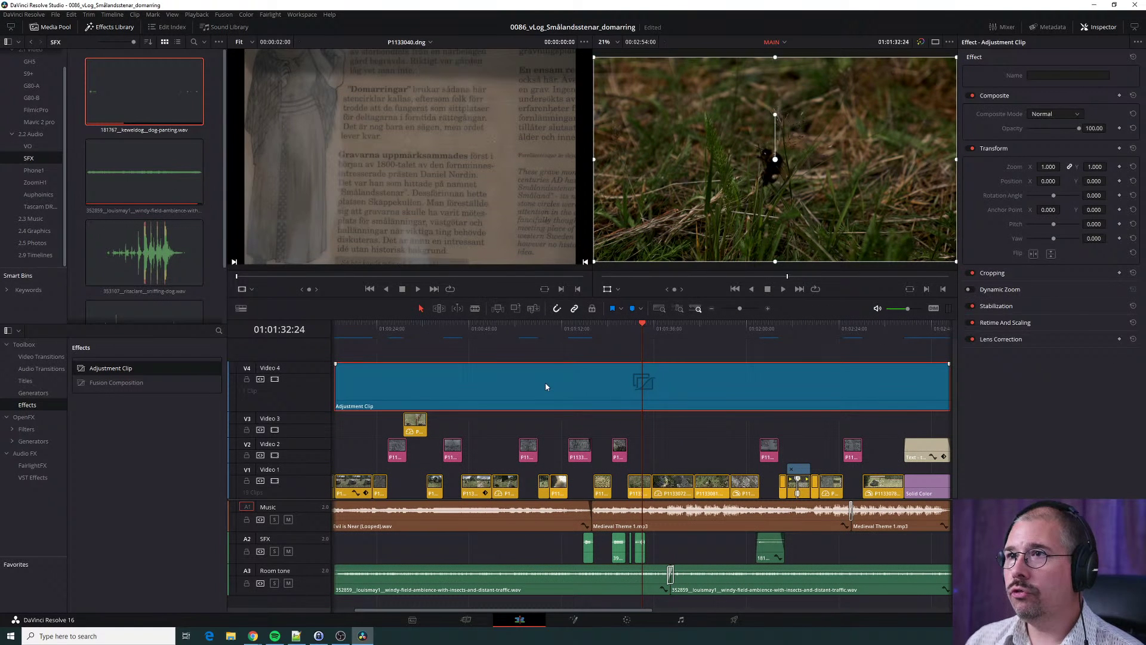
{"action": "left_click", "coordinate": [373, 328]}
{"action": "scroll", "coordinate": [433, 396], "scroll_direction": "down", "scroll_amount": 1}
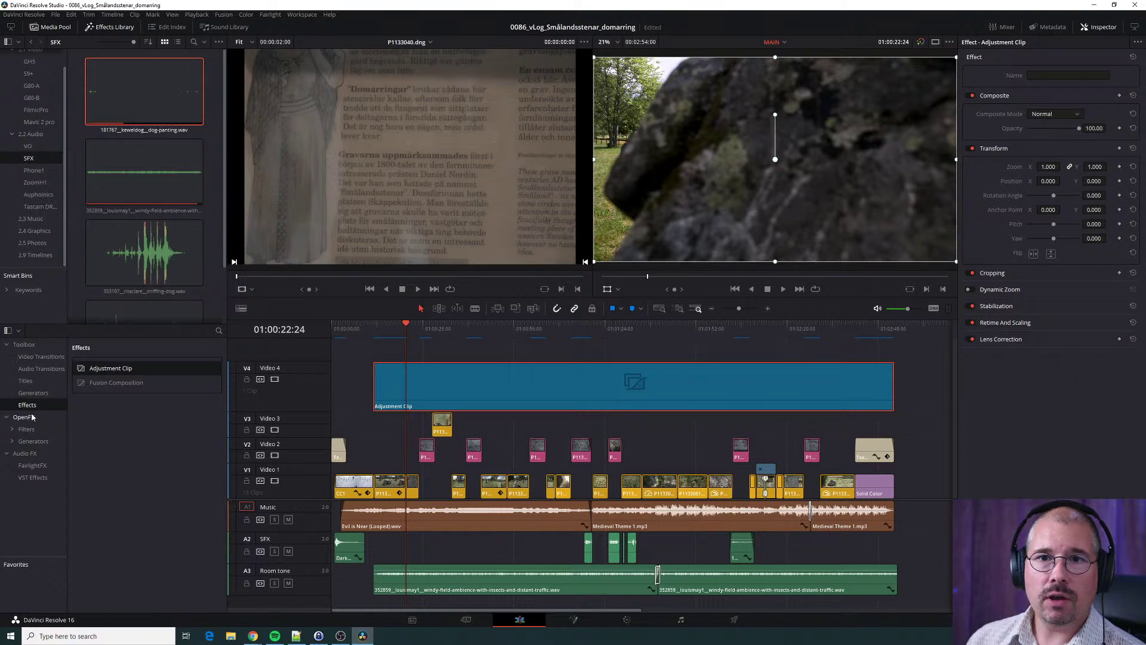
{"action": "left_click", "coordinate": [33, 394]}
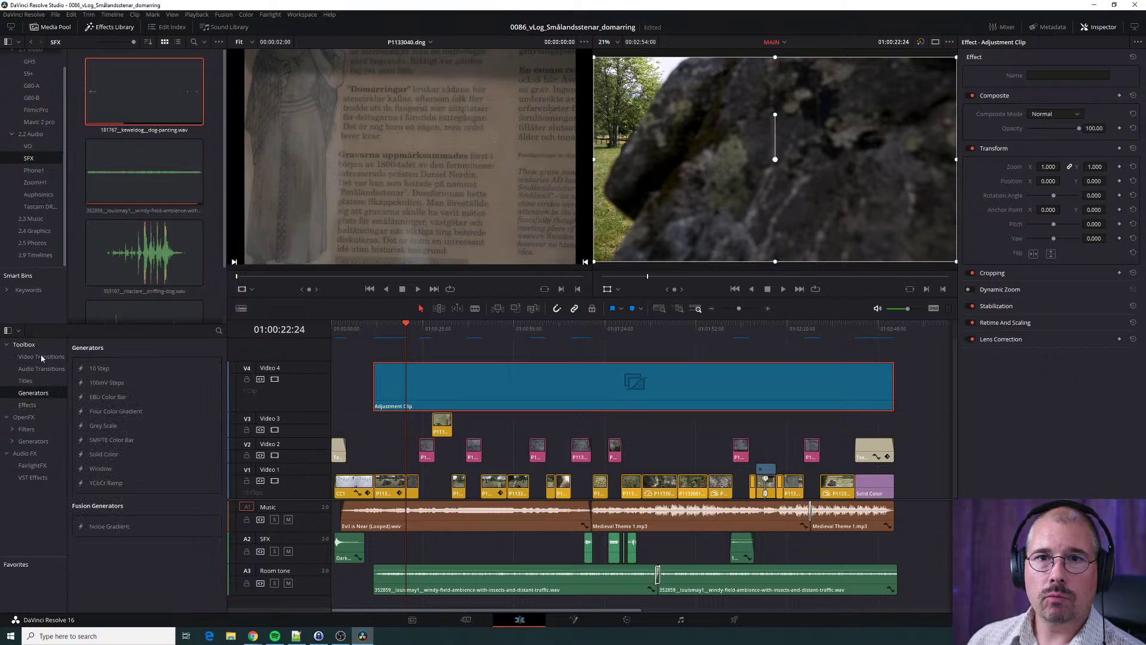
{"action": "left_click", "coordinate": [28, 406]}
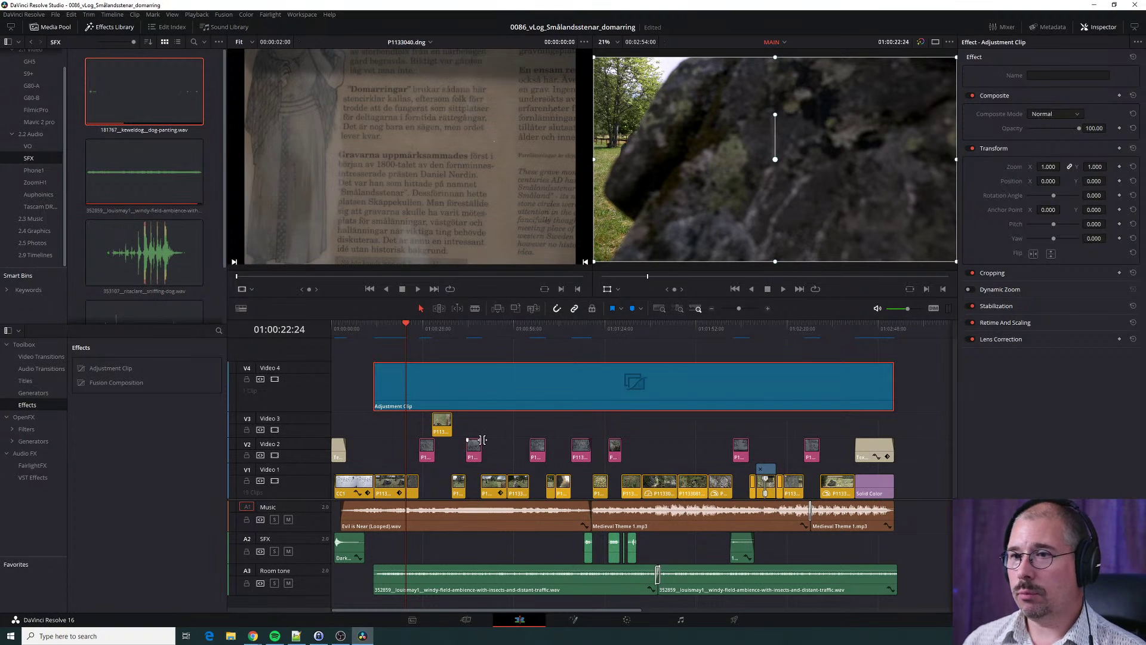
Examine the adjustment clip's Vignette settings on the Color page and view the first rock clip full screen for comparison.
{"action": "left_click", "coordinate": [627, 620]}
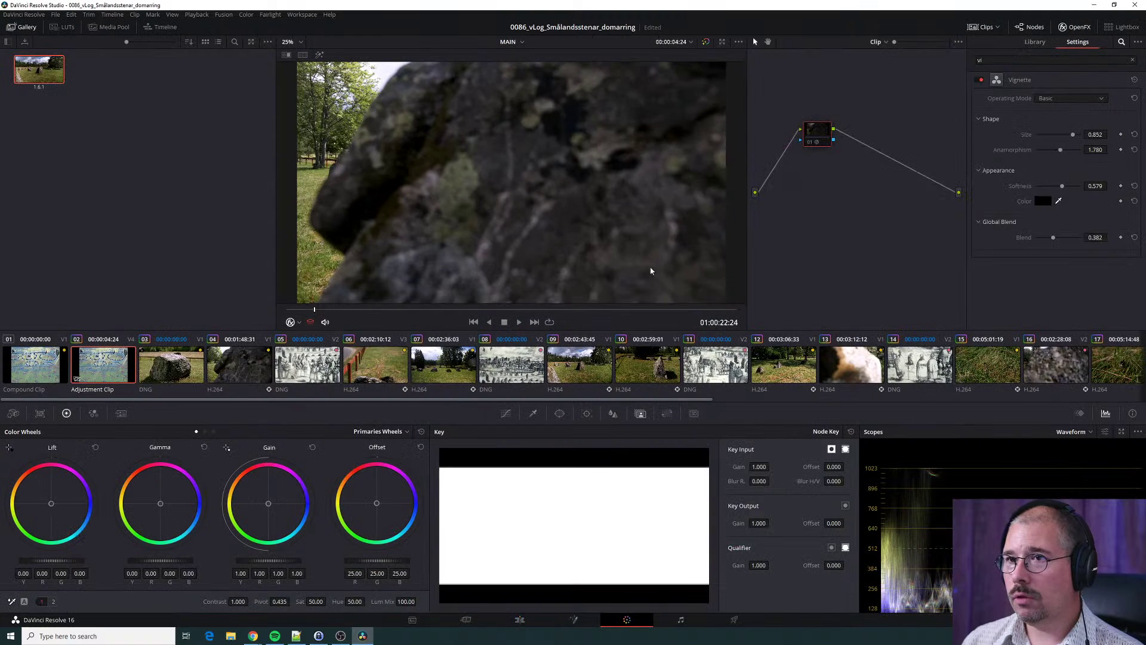
{"action": "left_click", "coordinate": [112, 380]}
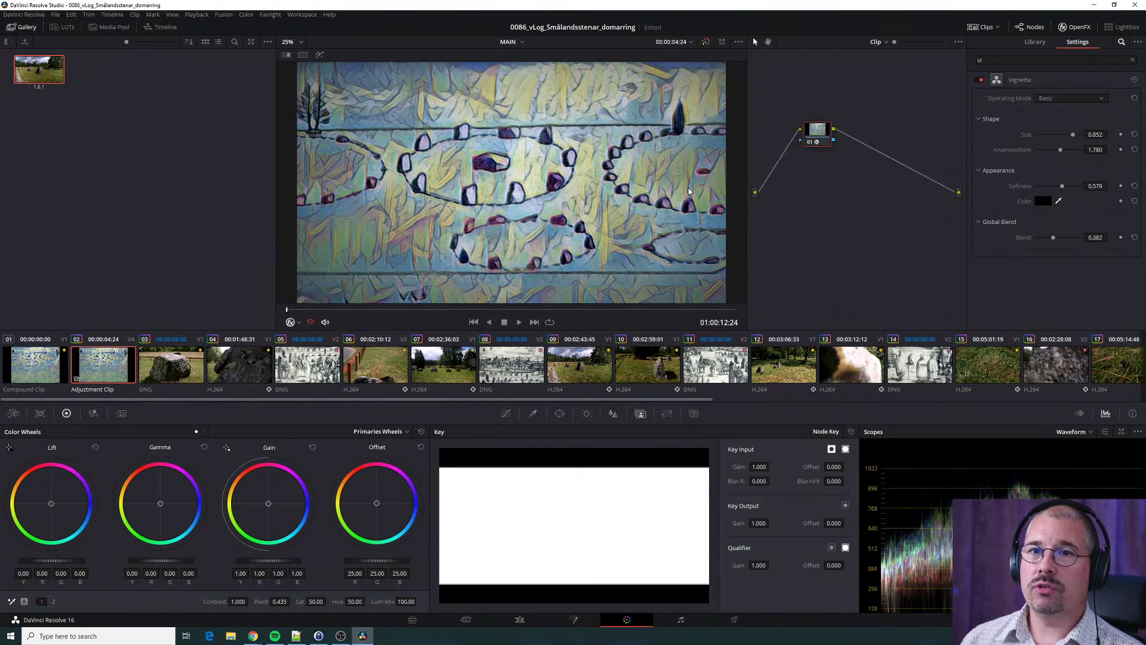
{"action": "left_click", "coordinate": [158, 367]}
{"action": "key", "text": "ctrl+f"}
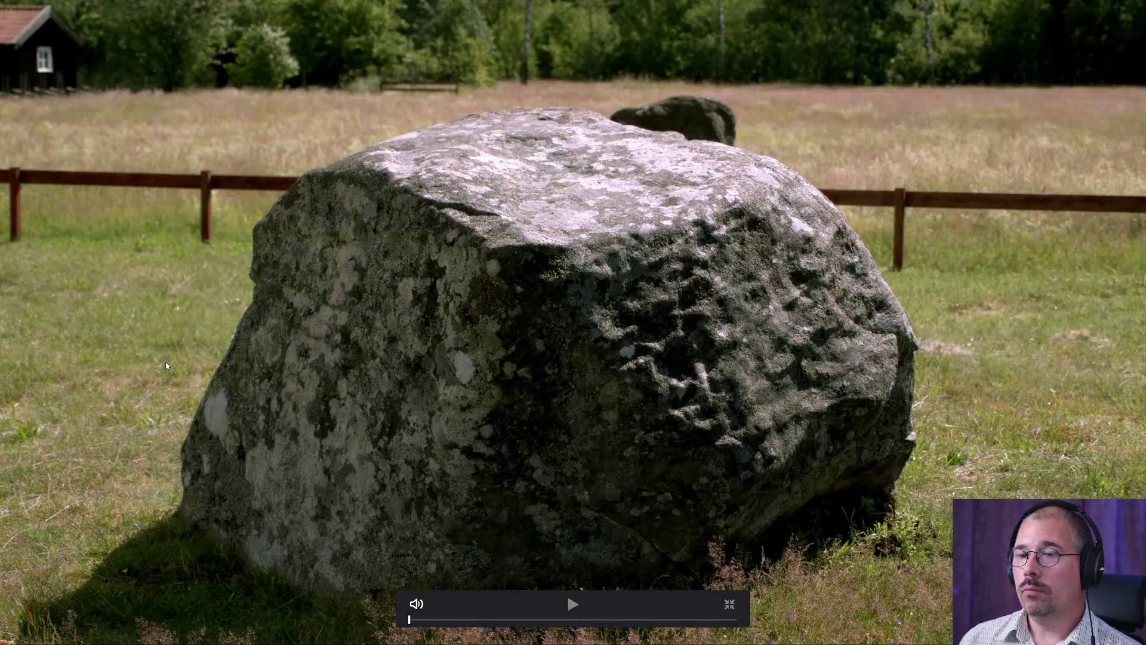
{"action": "key", "text": "Escape"}
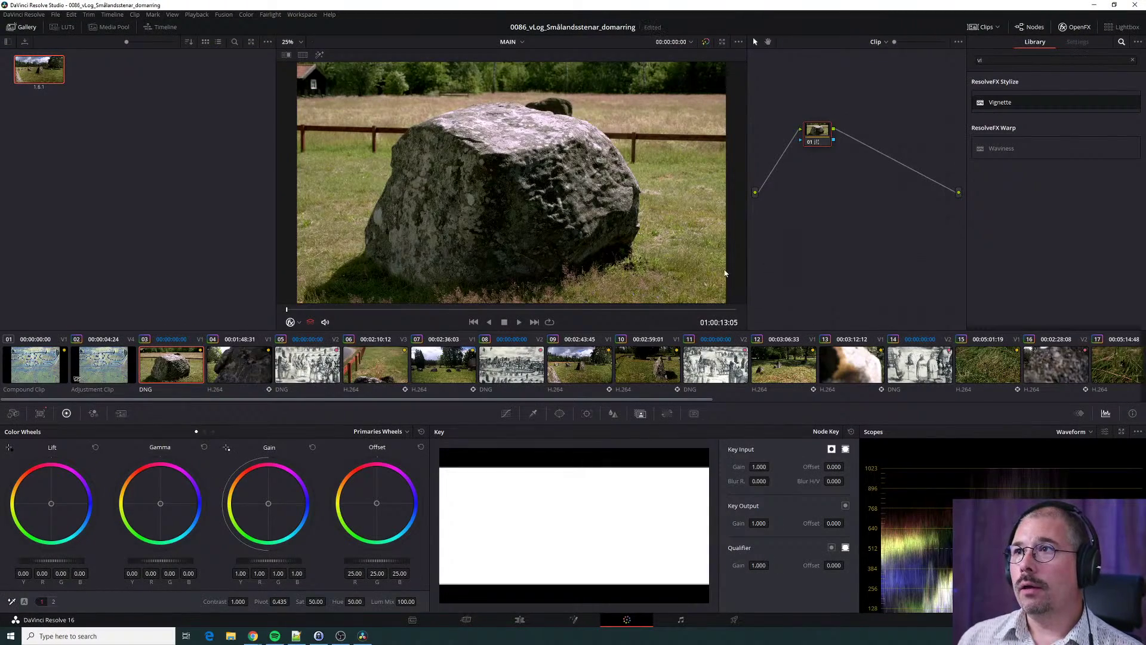
{"action": "key", "text": "Up"}
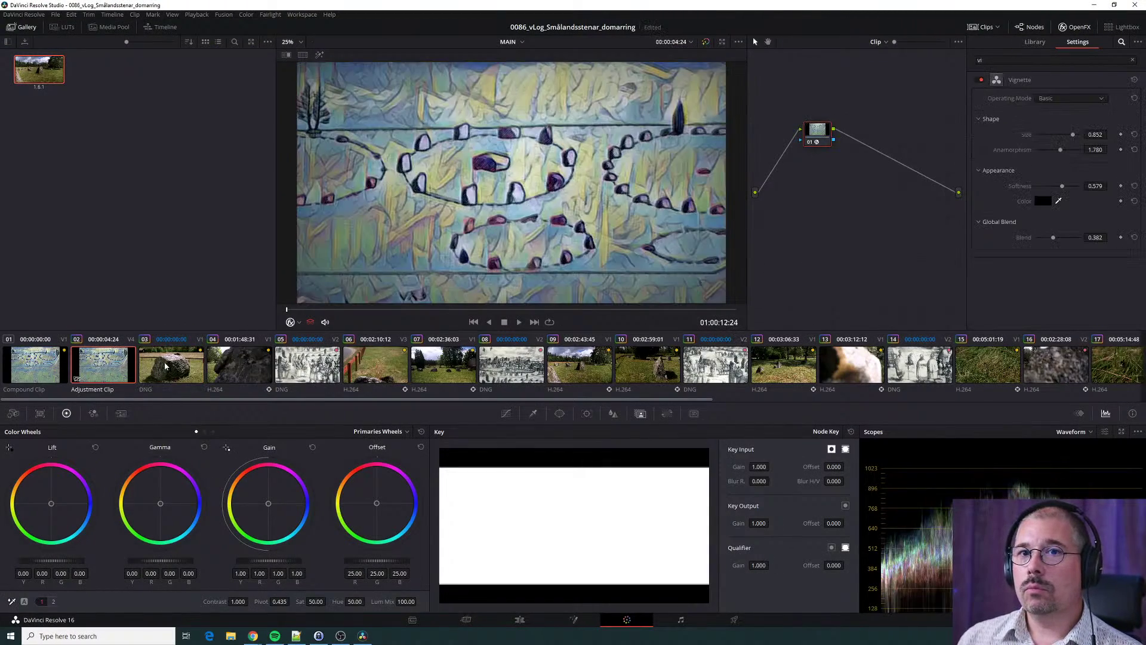
Return to the Edit page and play the dog-panting sound under P1133064.dng with the SFX track soloed.
{"action": "left_click", "coordinate": [519, 620]}
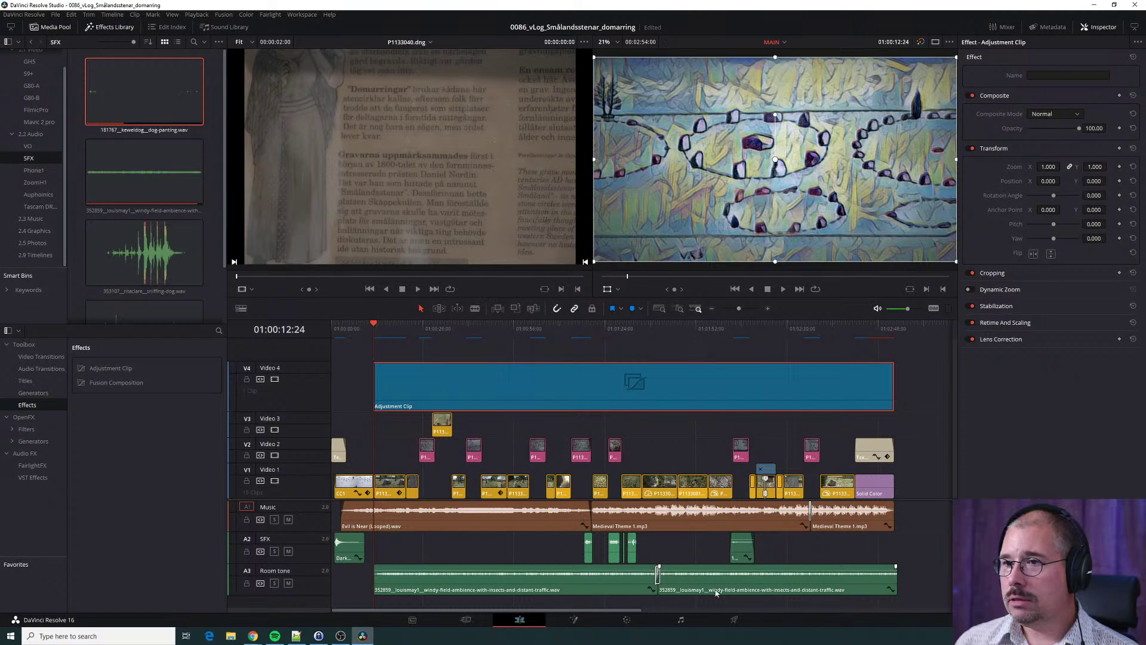
{"action": "left_click", "coordinate": [733, 358]}
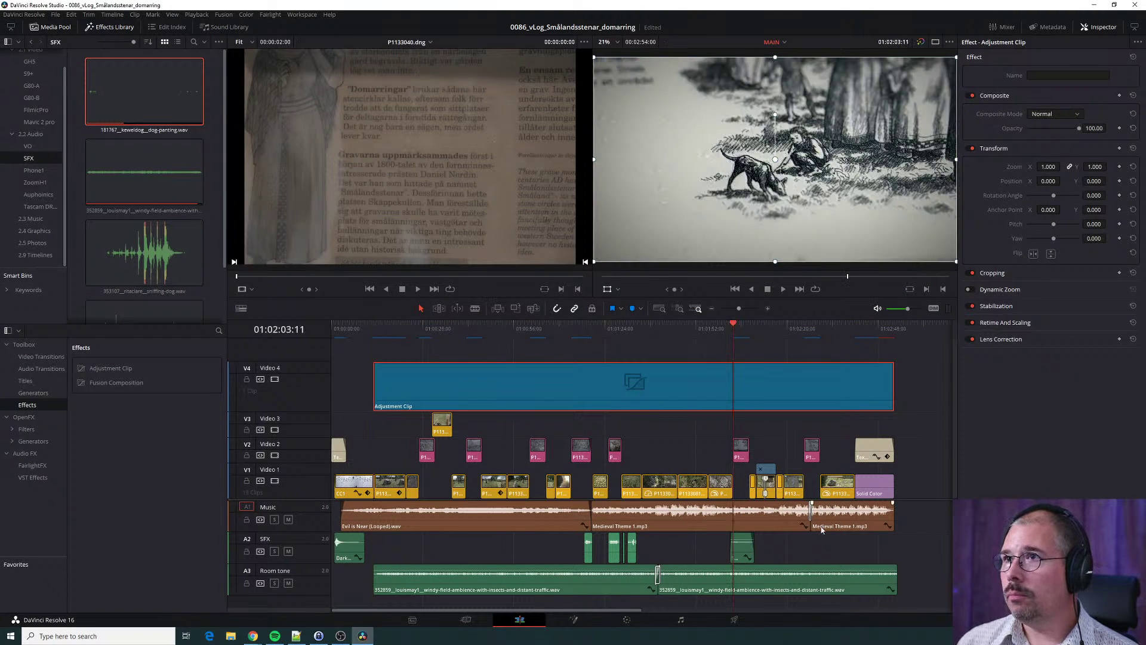
{"action": "scroll", "coordinate": [779, 570], "scroll_direction": "up", "scroll_amount": 2}
{"action": "scroll", "coordinate": [779, 571], "scroll_direction": "up", "scroll_amount": 3}
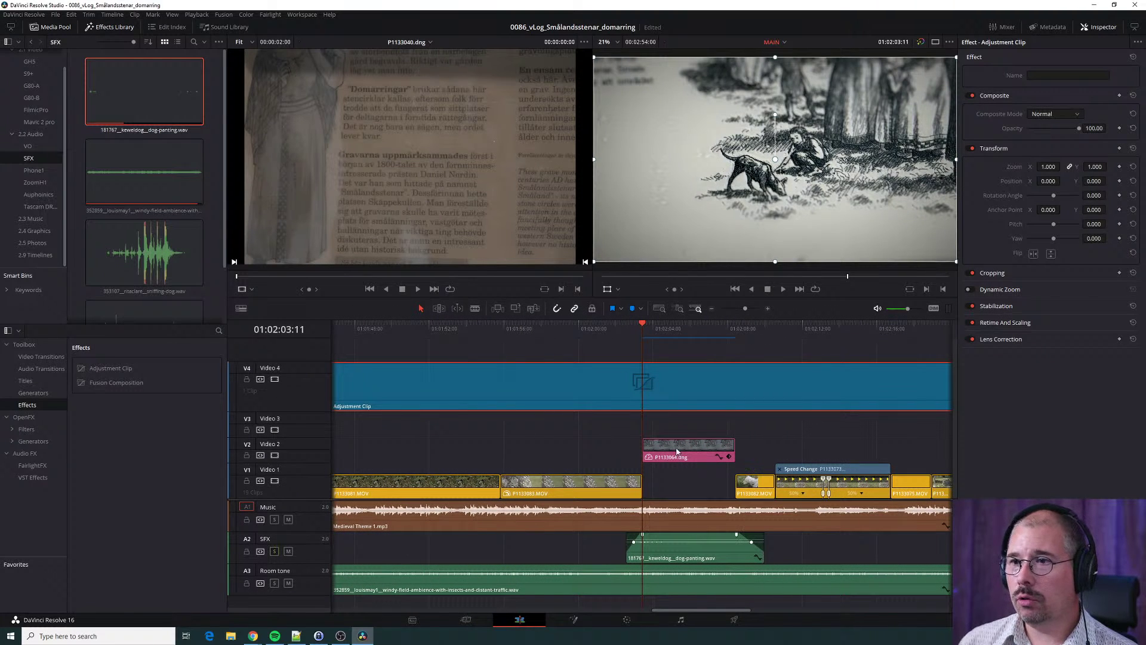
{"action": "left_click", "coordinate": [632, 330]}
{"action": "key", "text": "space"}
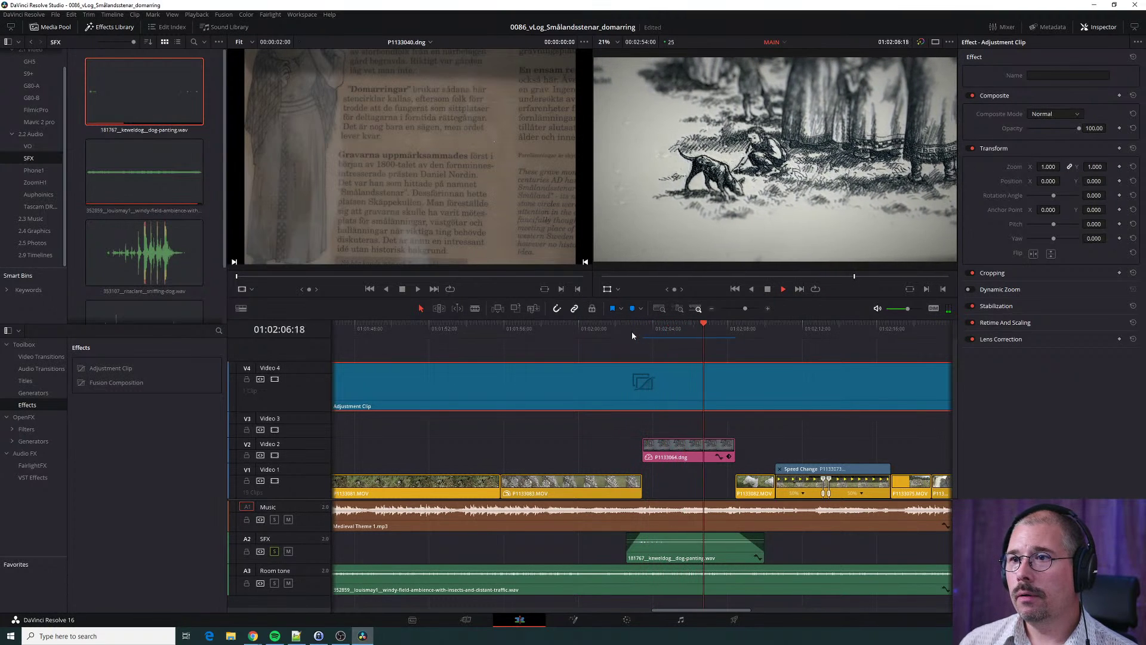
Replay the dog-panting section from 01:02:03:11 with all audio tracks audible.
{"action": "left_click", "coordinate": [643, 335]}
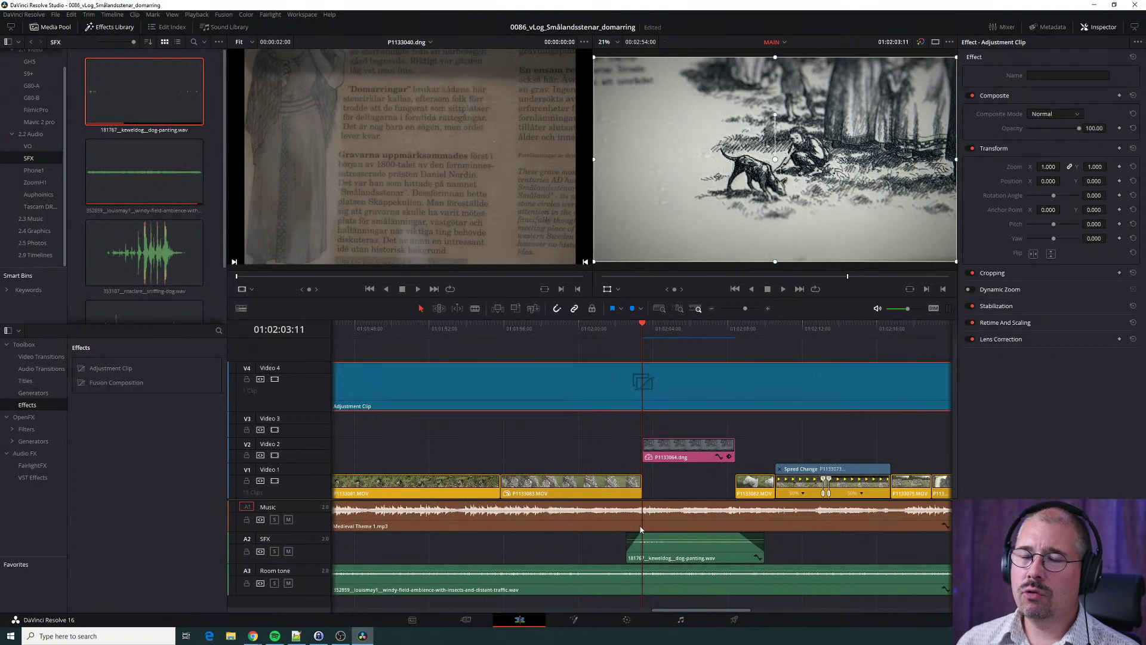
{"action": "key", "text": "space"}
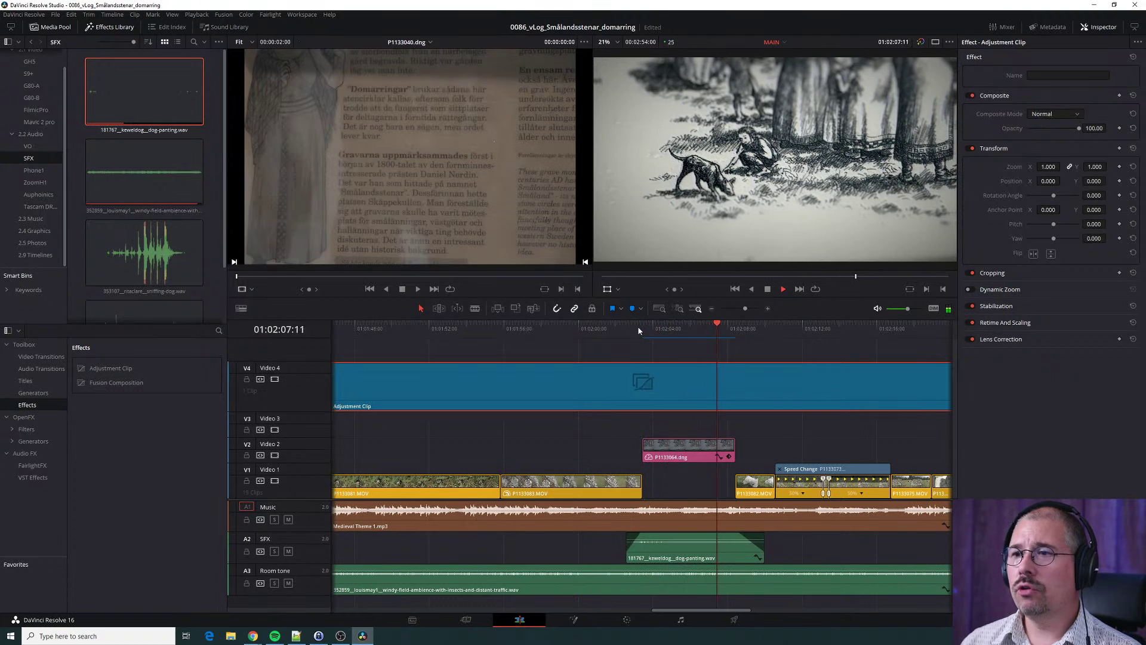
{"action": "key", "text": "space"}
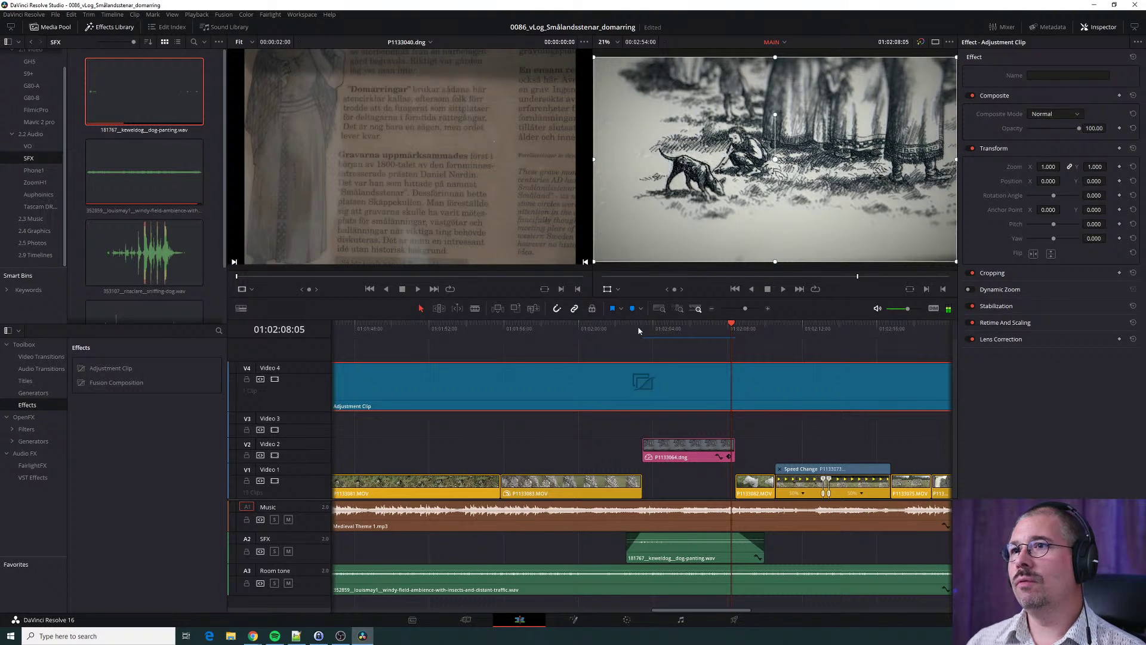
Play the timeline from 01:02:08:05 through the clips that follow P1133064.dng, stopping at 01:02:11:07.
{"action": "key", "text": "space"}
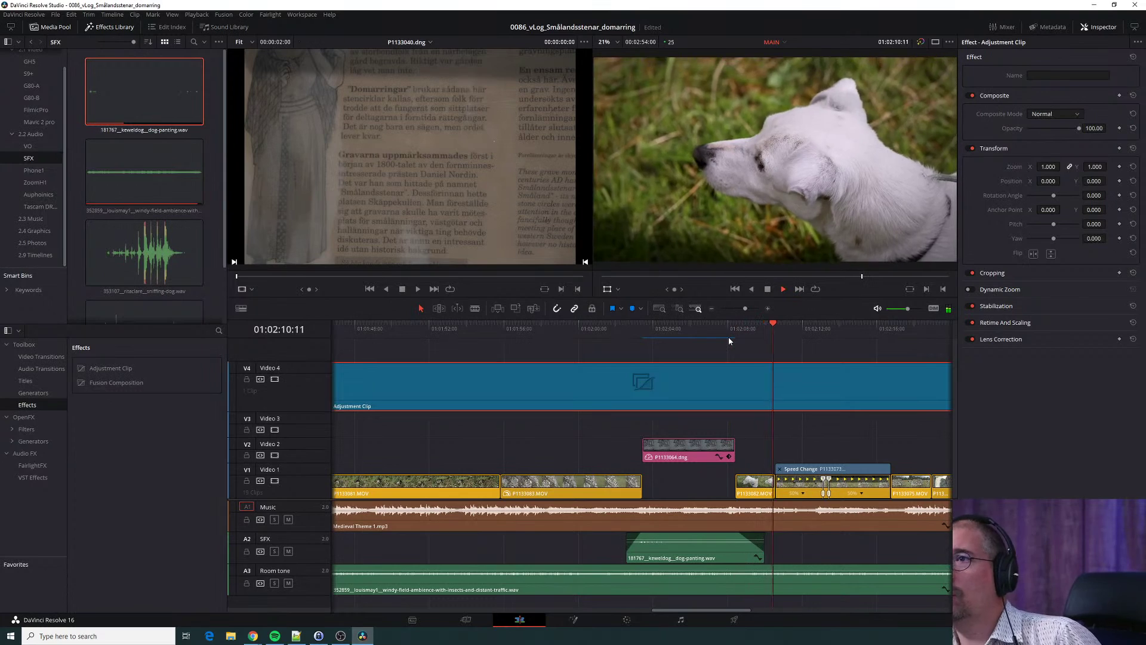
{"action": "key", "text": "space"}
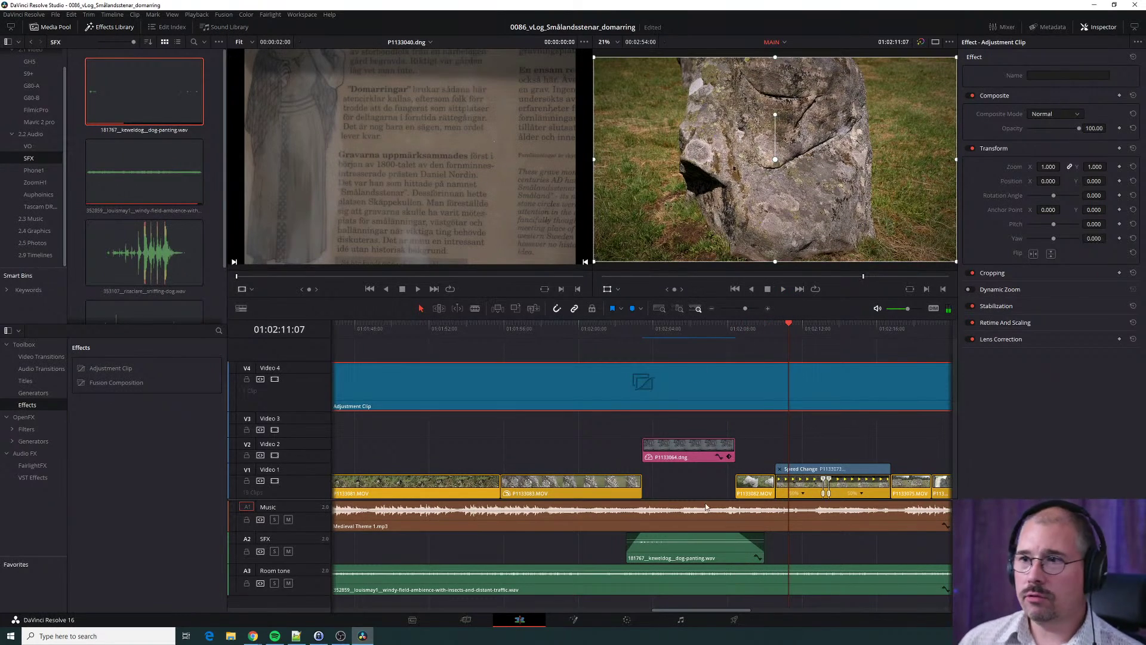
{"action": "scroll", "coordinate": [794, 505], "scroll_direction": "down", "scroll_amount": 1}
{"action": "scroll", "coordinate": [794, 504], "scroll_direction": "down", "scroll_amount": 2}
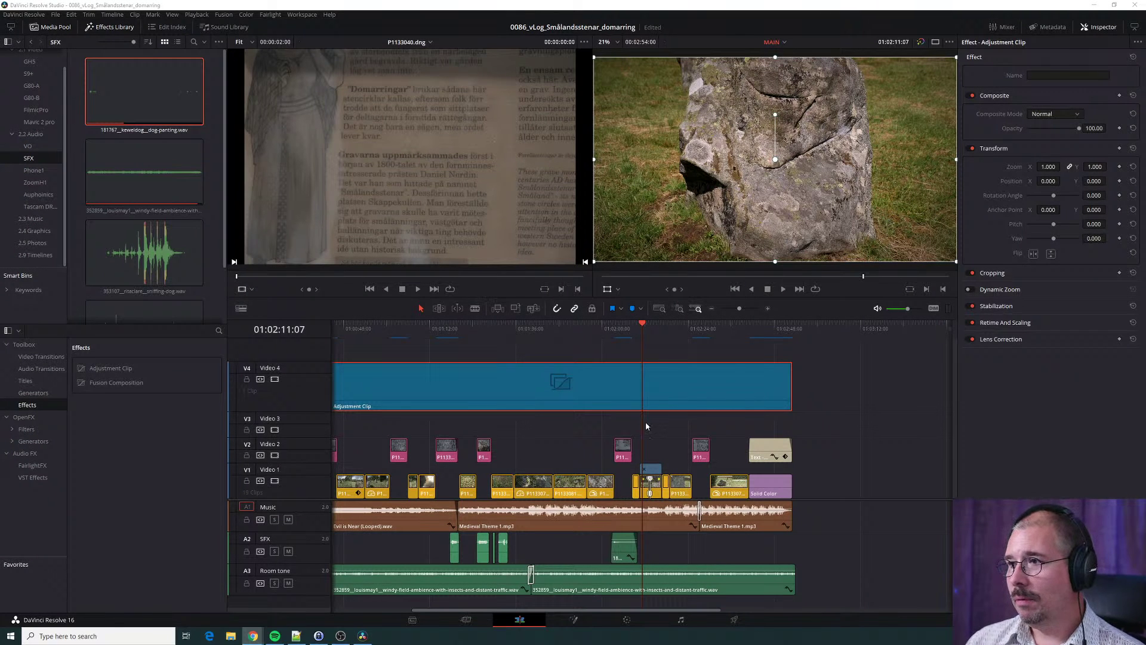
Return the playhead to the timeline start and play the opening title over the stone-ring painting.
{"action": "left_click_drag", "start_coordinate": [642, 328], "coordinate": [330, 350]}
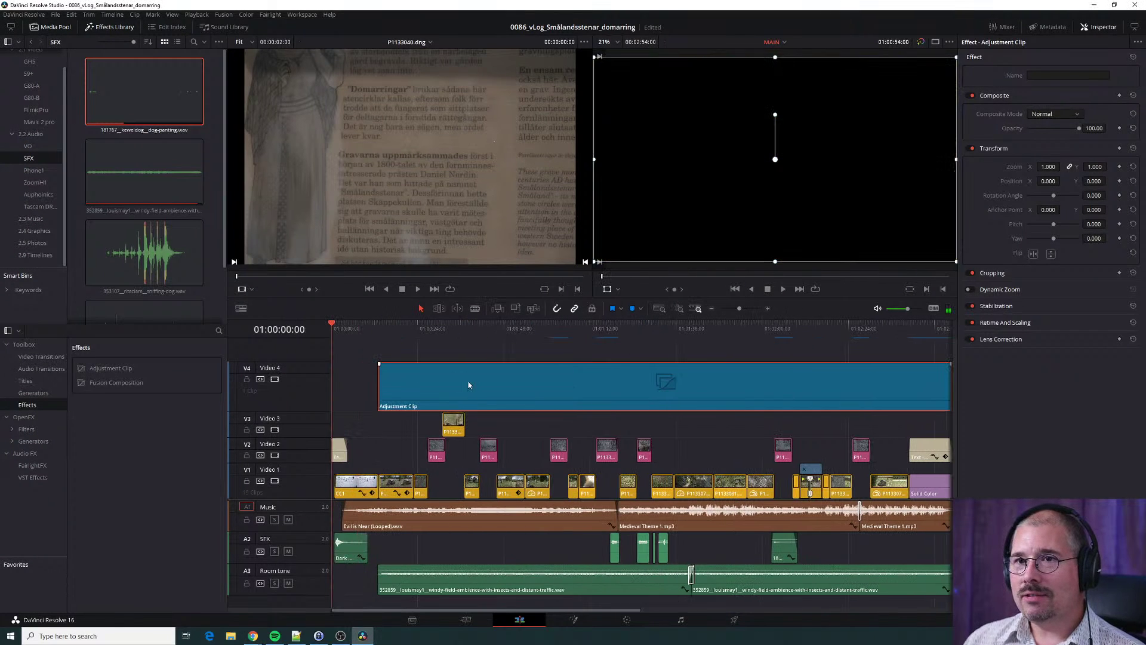
{"action": "key", "text": "space"}
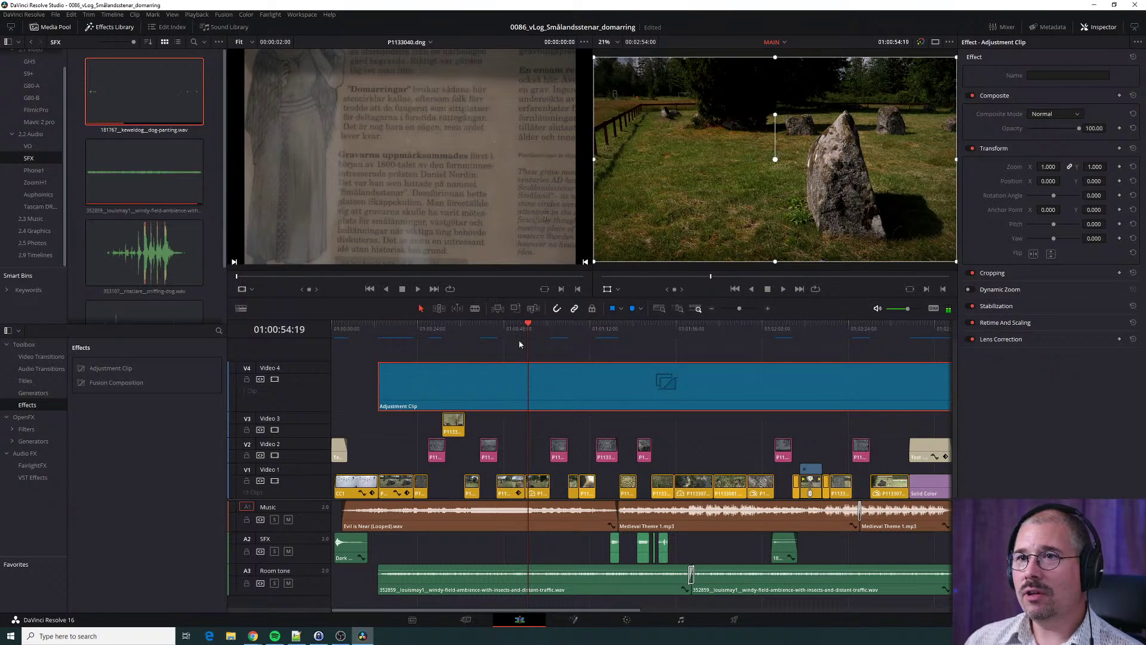
{"action": "left_click_drag", "start_coordinate": [531, 328], "coordinate": [338, 347]}
{"action": "key", "text": "space"}
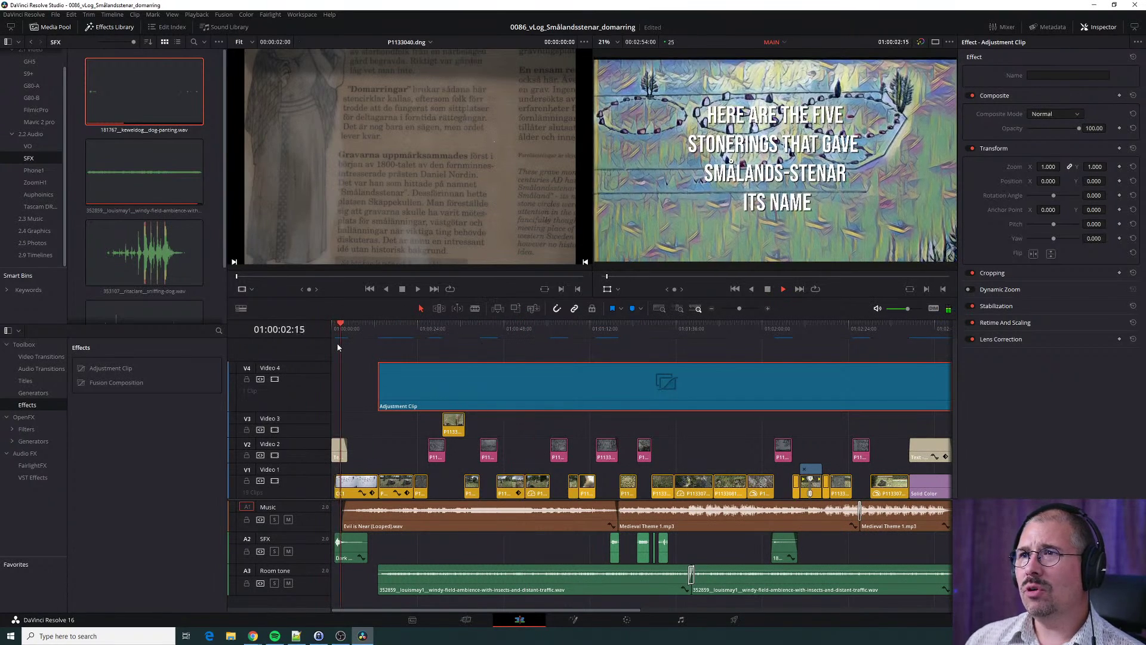
{"action": "key", "text": "space"}
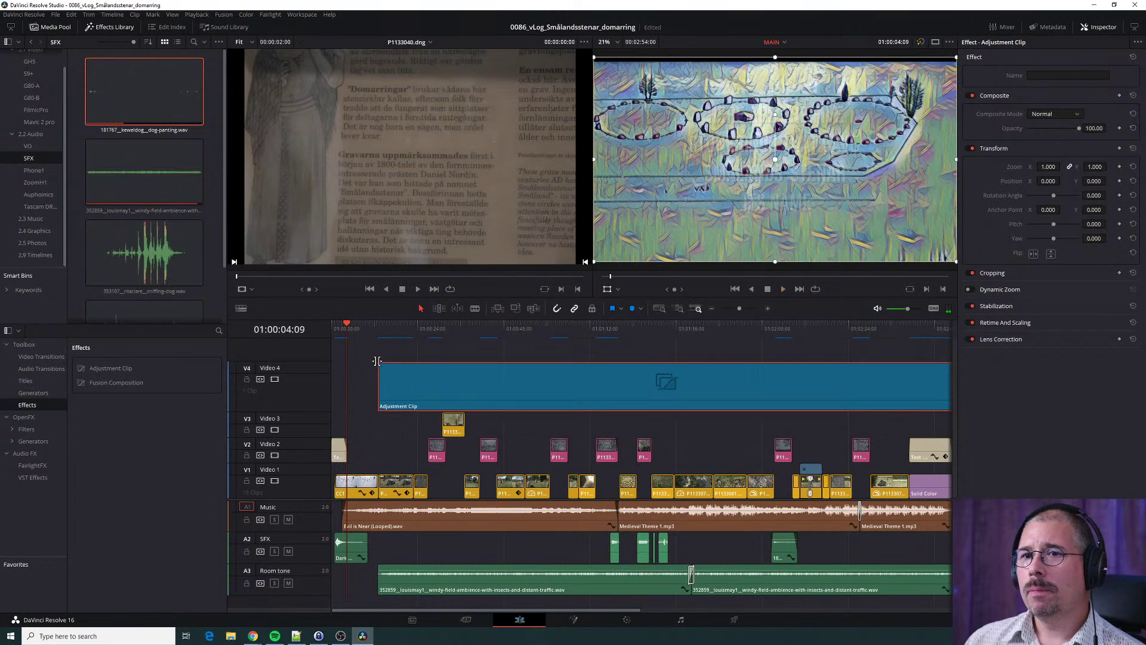
Replay the opening title from 01:00:00:00 and park the playhead at 01:00:02:24.
{"action": "left_click_drag", "start_coordinate": [347, 333], "coordinate": [327, 331]}
{"action": "key", "text": "space"}
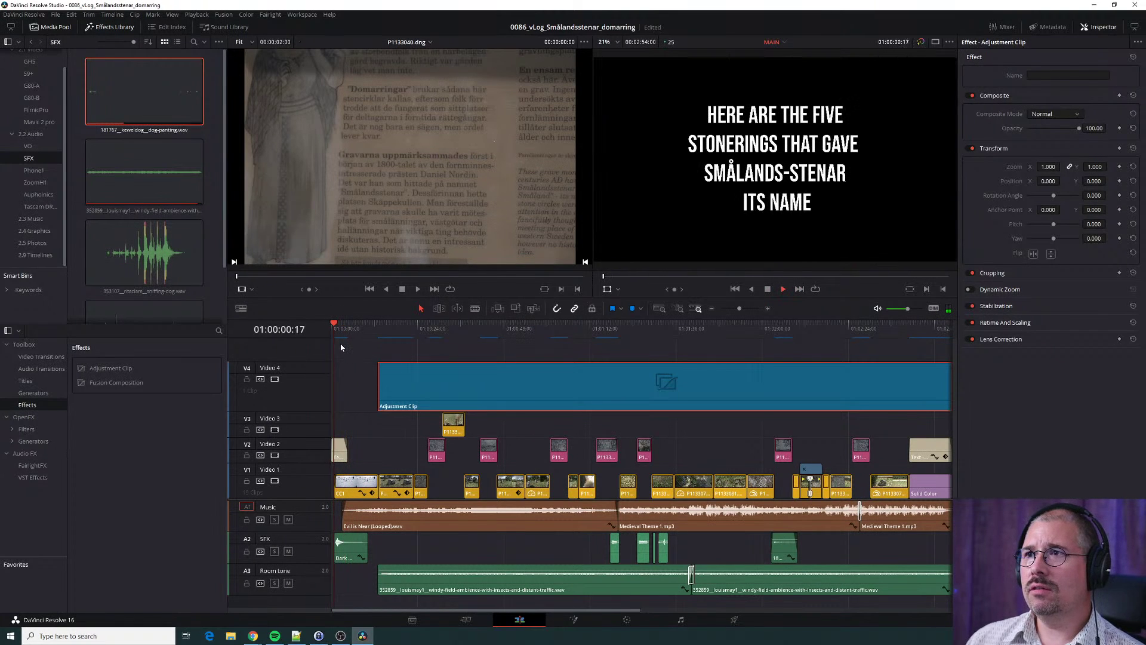
{"action": "key", "text": "space"}
{"action": "key", "text": "space"}
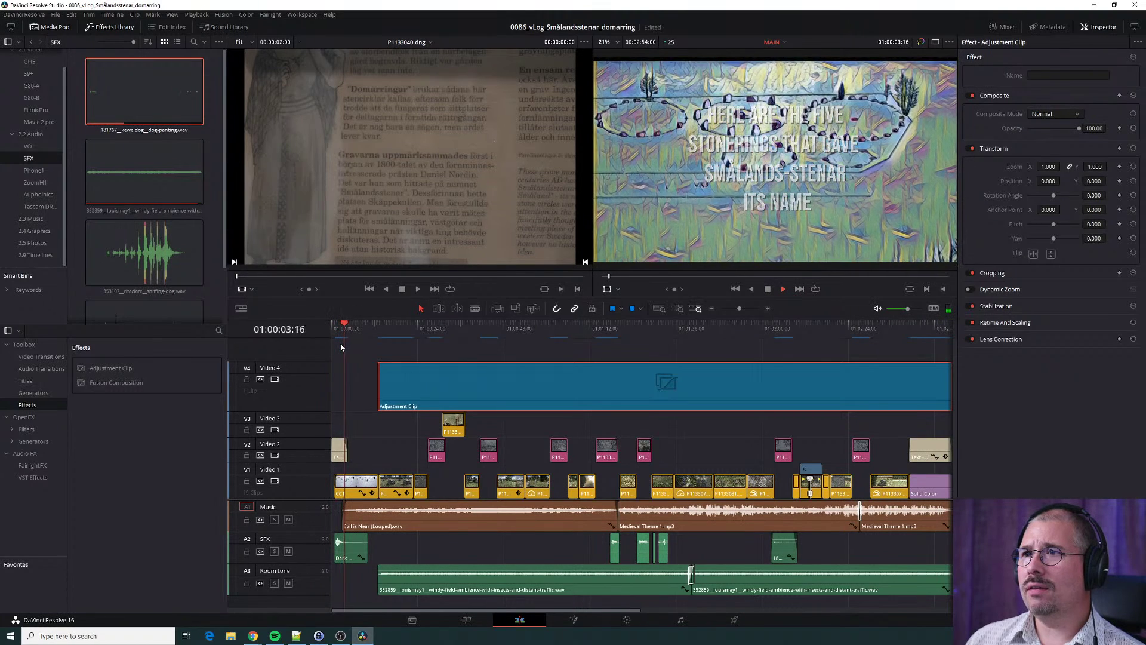
{"action": "key", "text": "space"}
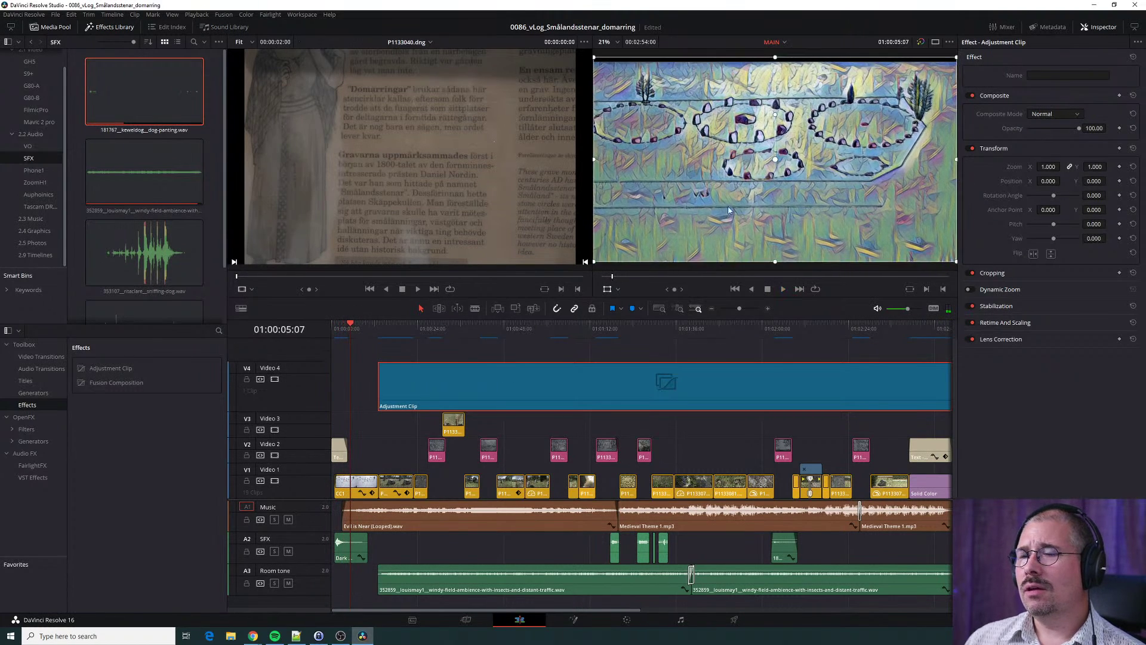
{"action": "left_click_drag", "start_coordinate": [351, 329], "coordinate": [342, 334]}
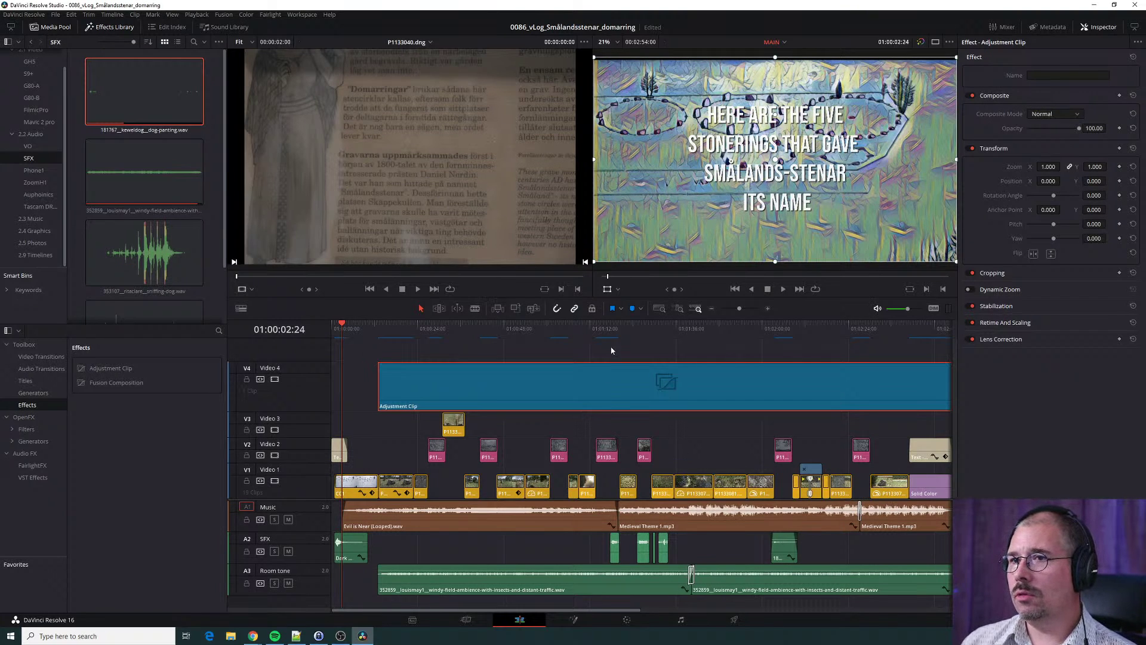
View the engraving at 01:01:01:23, play the opening once more and park the playhead at 01:00:13:20.
{"action": "left_click", "coordinate": [610, 327]}
{"action": "left_click_drag", "start_coordinate": [558, 329], "coordinate": [554, 327]}
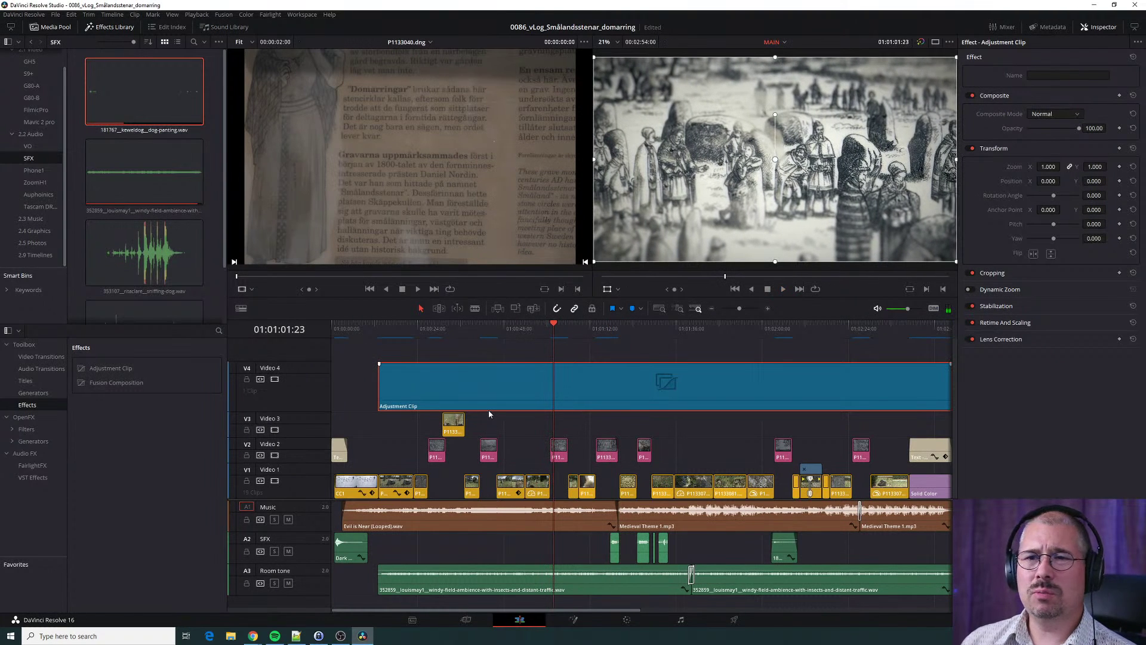
{"action": "key", "text": "Home"}
{"action": "key", "text": "space"}
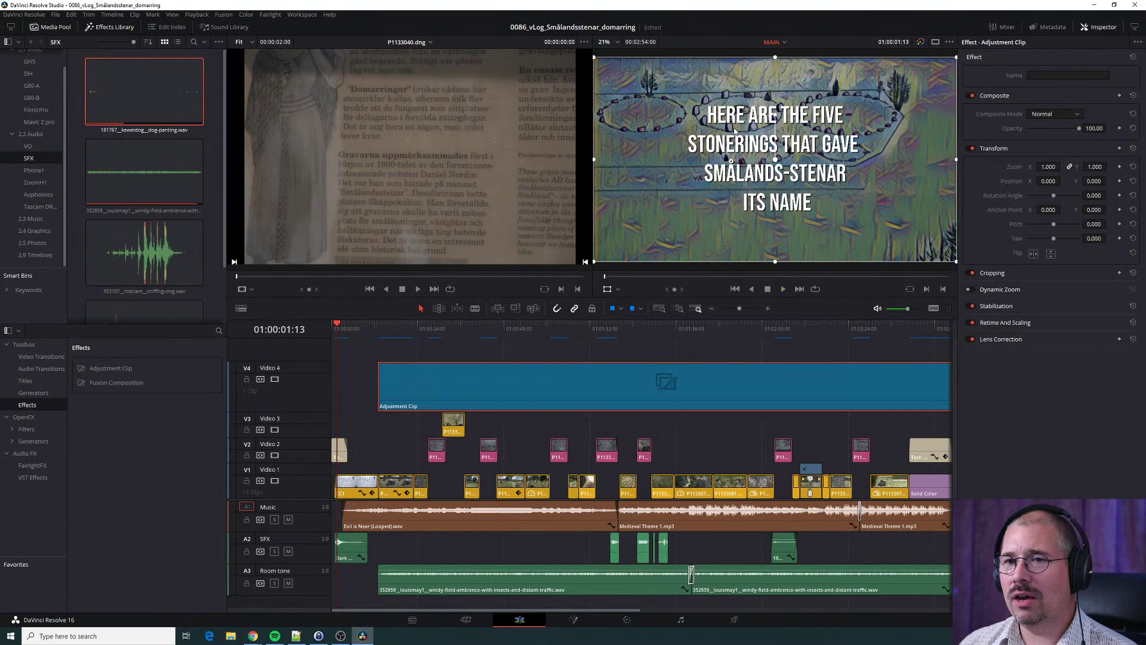
{"action": "left_click", "coordinate": [380, 328]}
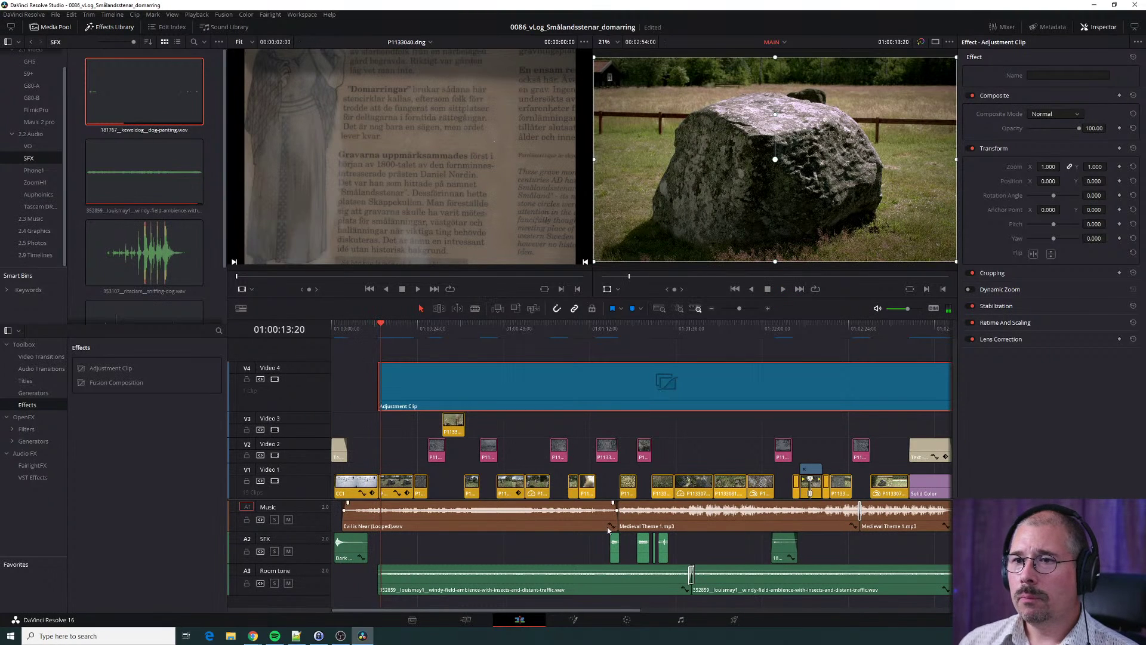
Scrub through the whole timeline, viewing the frames at 01:01:46:13, 01:00:31:24 and 01:00:37:07, then the end at 01:02:53:01.
{"action": "scroll", "coordinate": [610, 524], "scroll_direction": "down", "scroll_amount": 4}
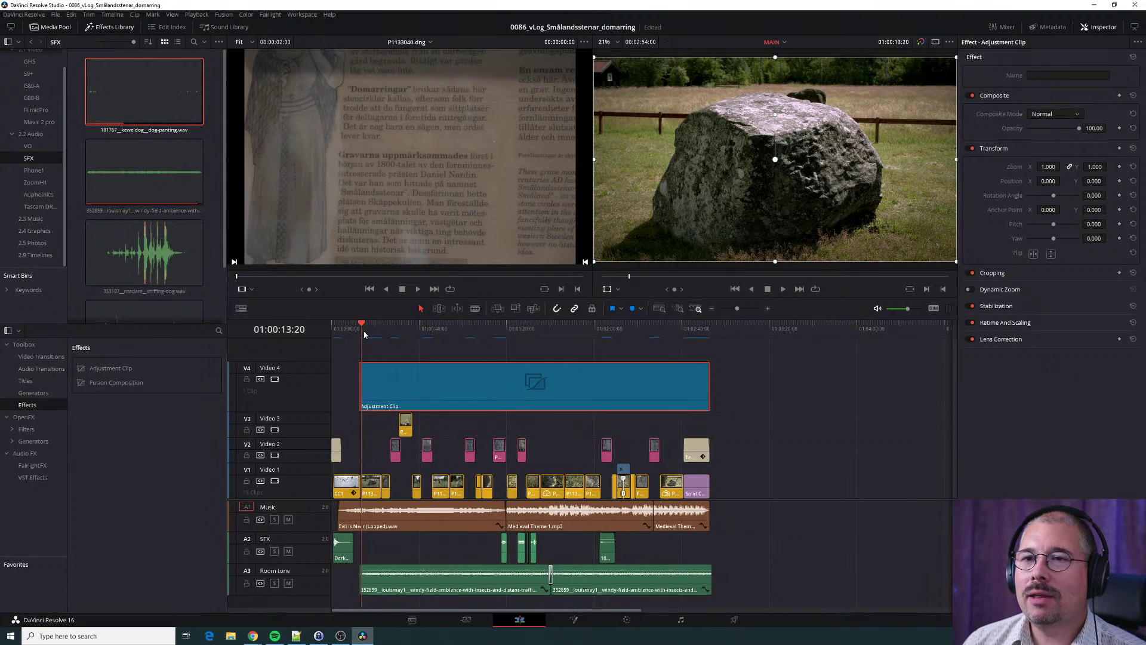
{"action": "left_click_drag", "start_coordinate": [364, 334], "coordinate": [565, 341]}
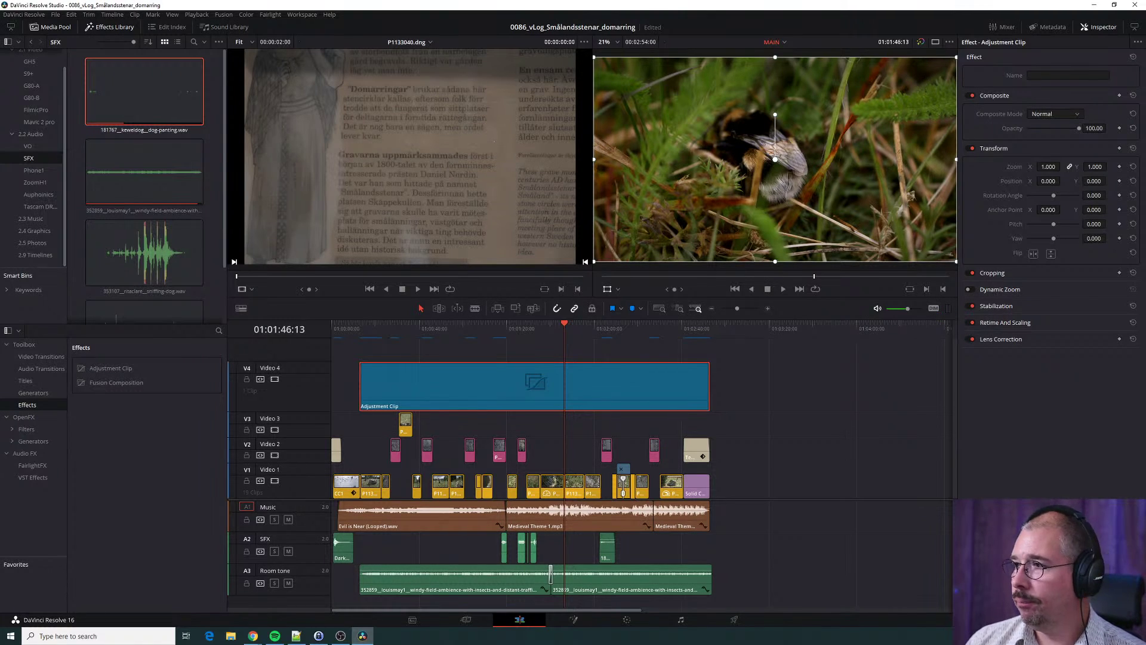
{"action": "key", "text": "alt+Tab"}
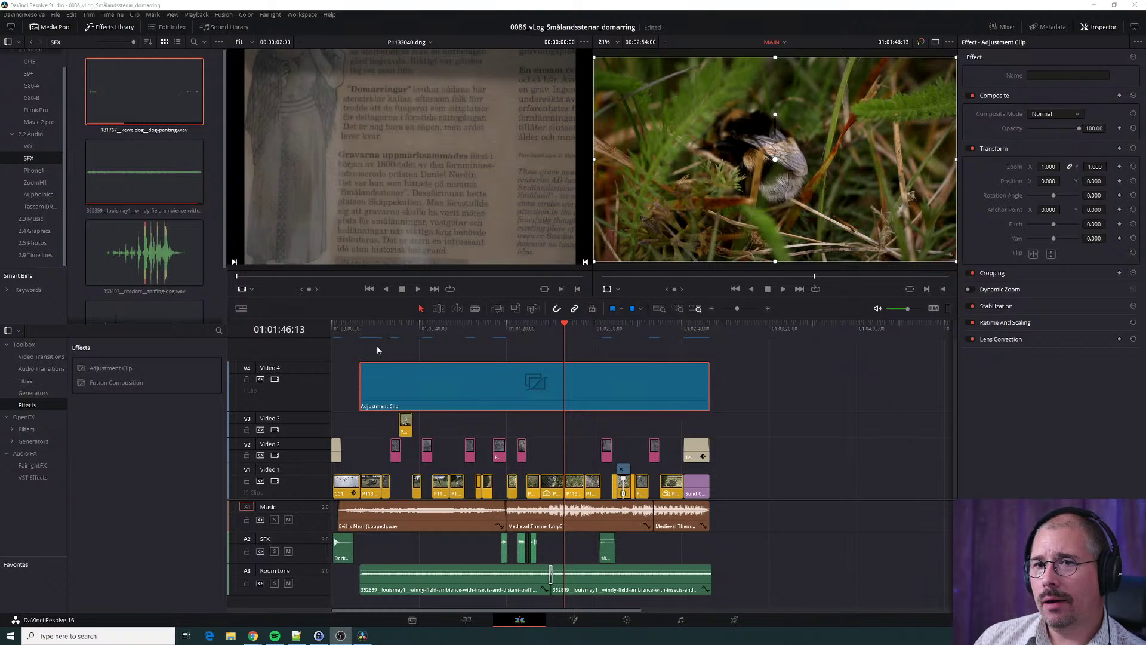
{"action": "left_click_drag", "start_coordinate": [372, 330], "coordinate": [401, 334]}
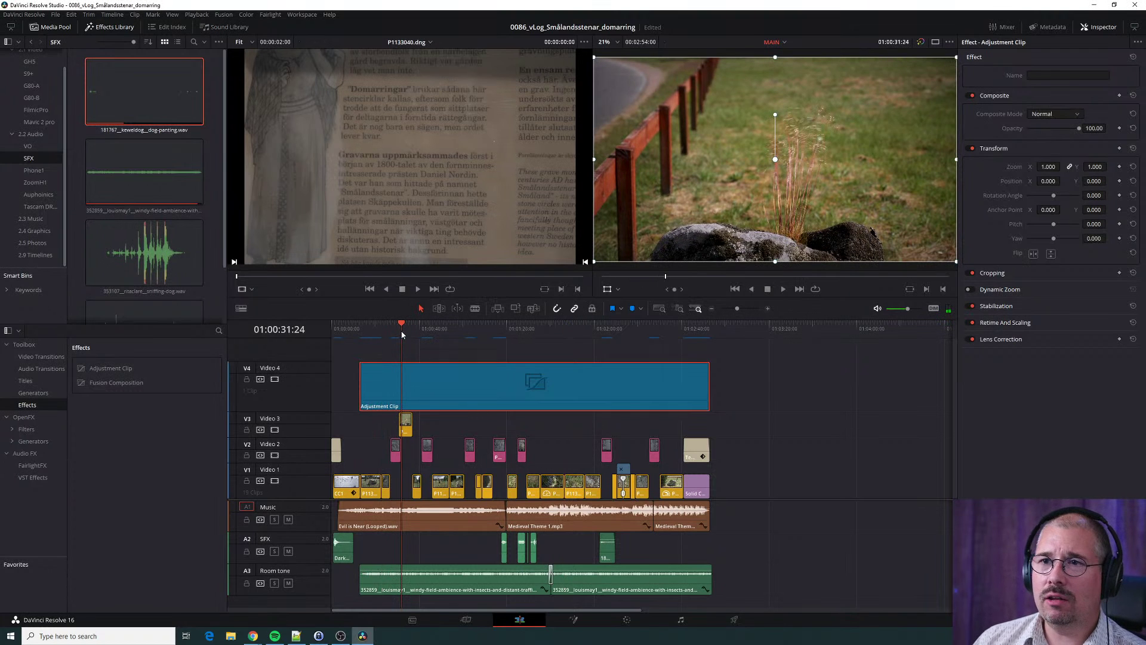
{"action": "left_click_drag", "start_coordinate": [403, 331], "coordinate": [414, 324]}
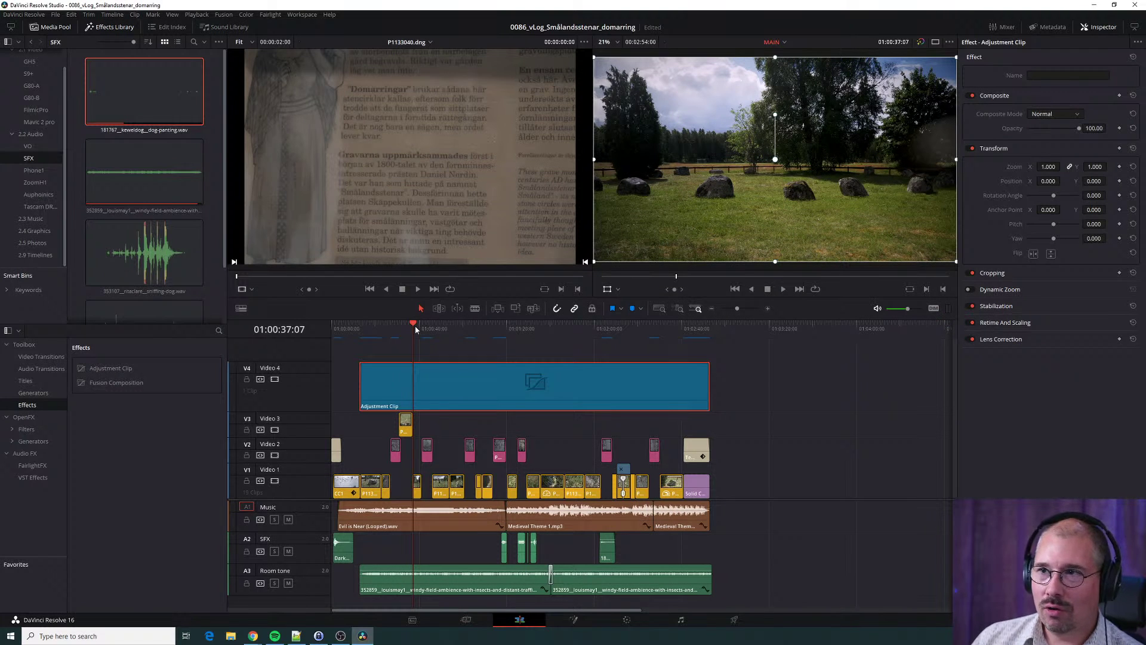
{"action": "left_click", "coordinate": [710, 328]}
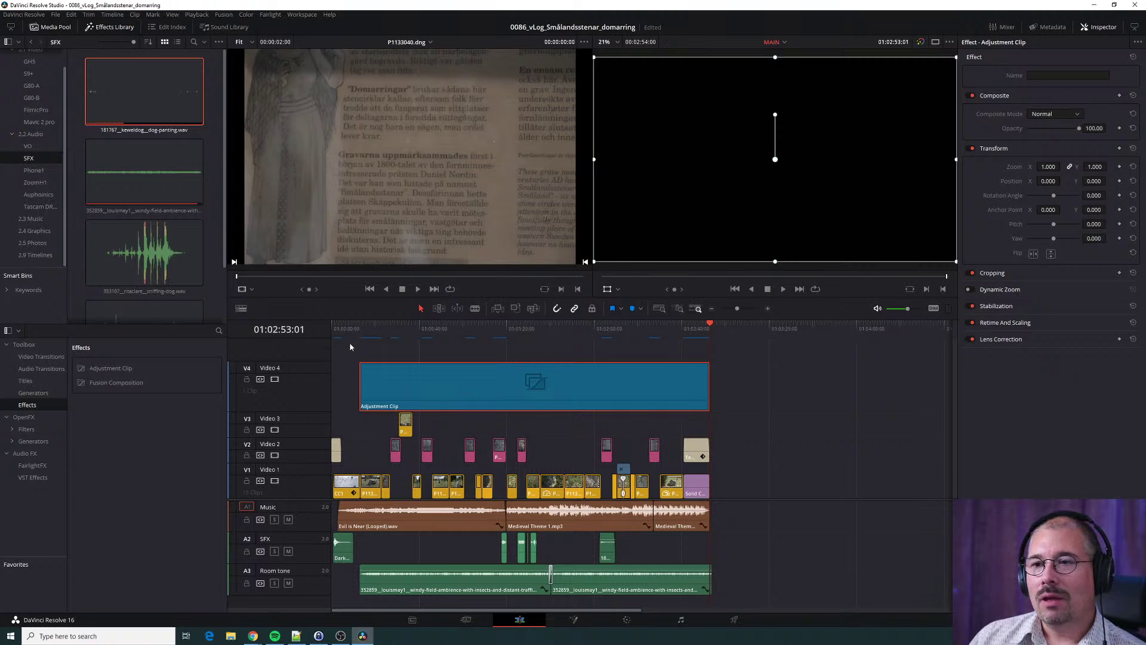
View the engraving stills at 01:00:26:24 and 01:00:41:09 and briefly play the mossy stone clip from 01:01:35:13.
{"action": "left_click_drag", "start_coordinate": [350, 345], "coordinate": [387, 336]}
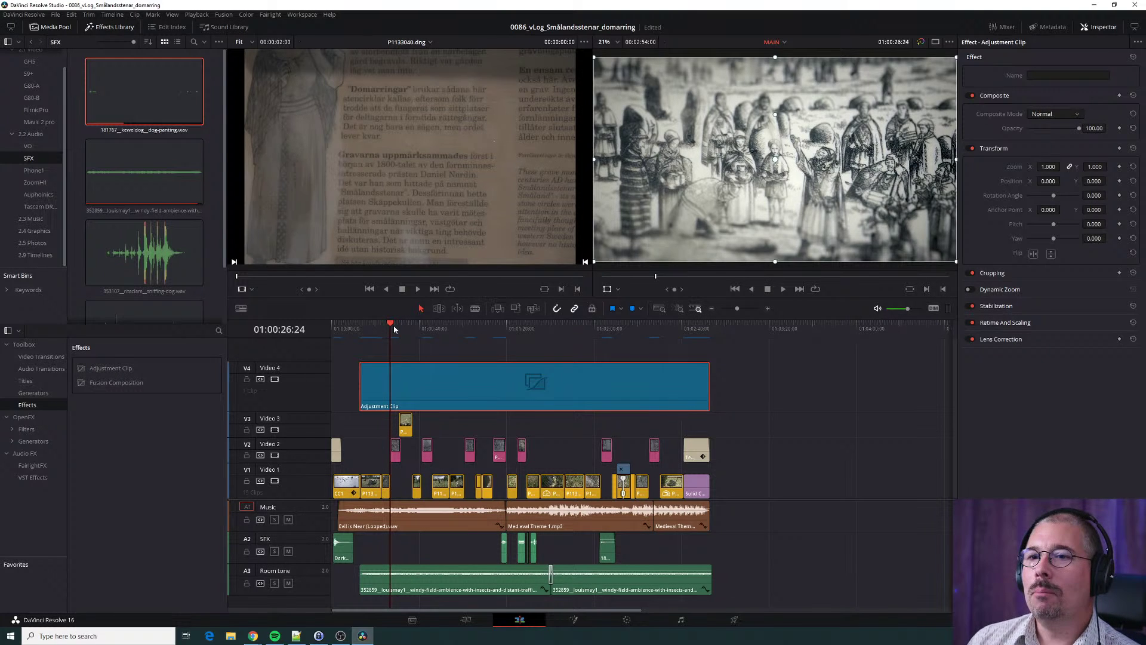
{"action": "left_click", "coordinate": [401, 327]}
{"action": "left_click", "coordinate": [427, 329]}
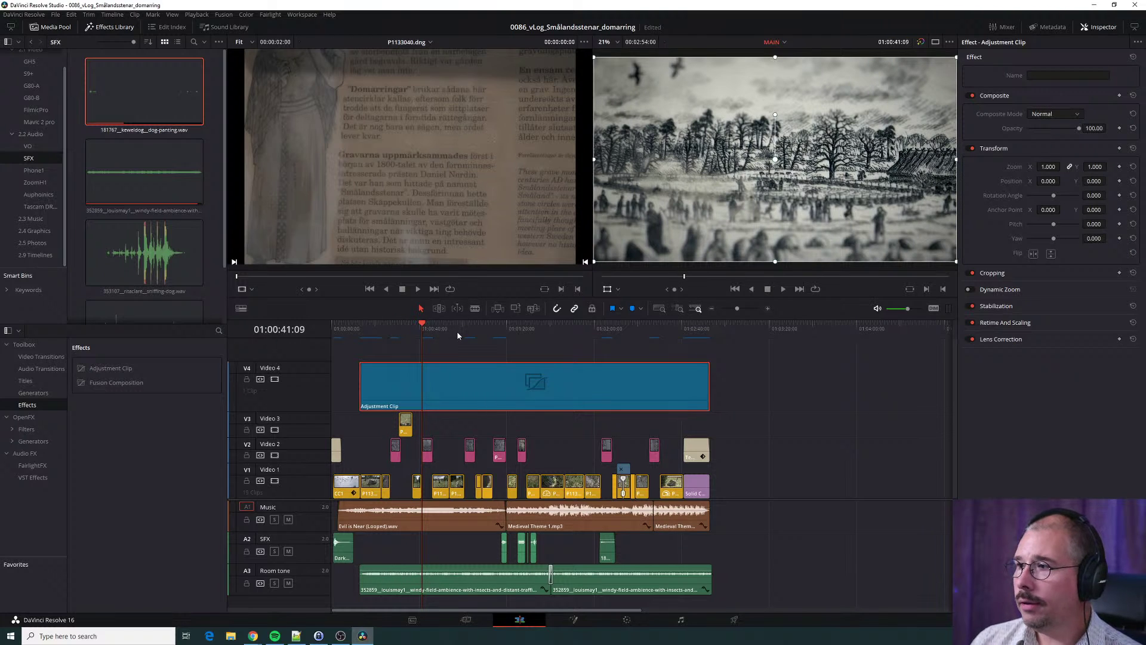
{"action": "left_click", "coordinate": [540, 329]}
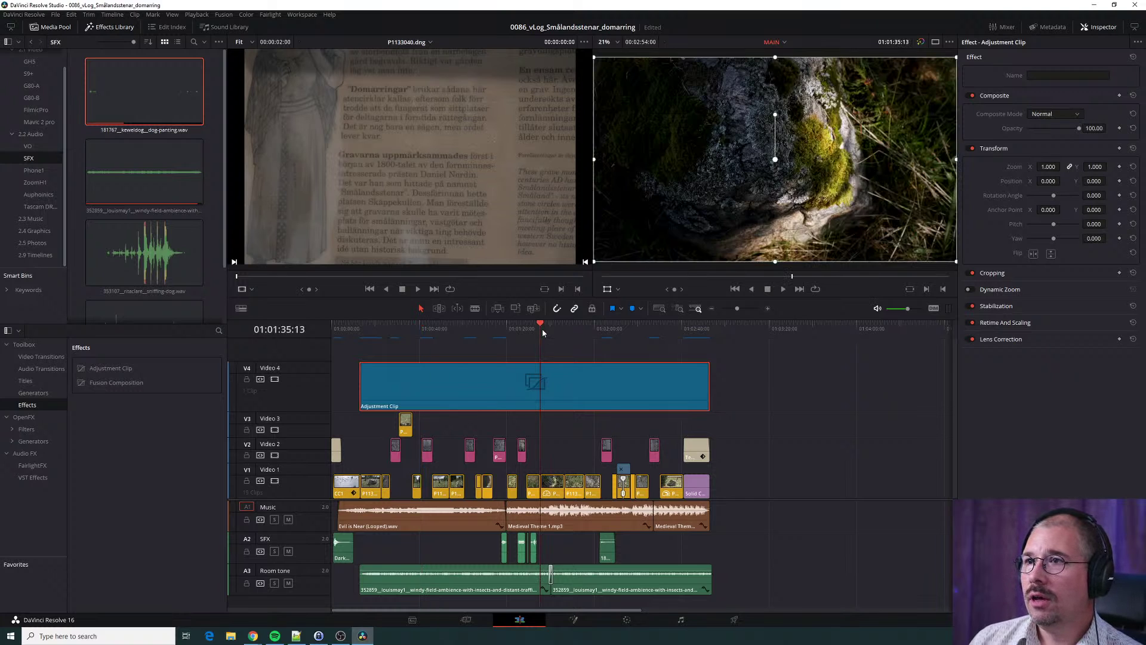
{"action": "key", "text": "space"}
{"action": "key", "text": "space"}
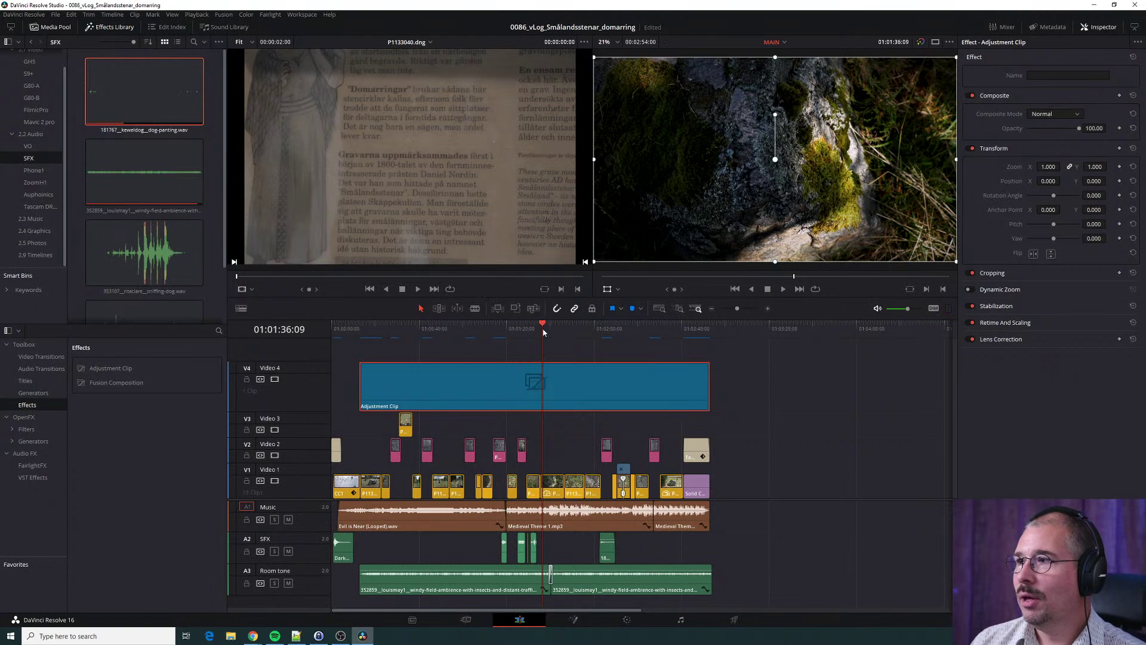
Play the engraved landscape clip twice from about 01:00:42 and park the playhead on the engraved crowd at 01:01:01:12.
{"action": "key", "text": "alt+Tab"}
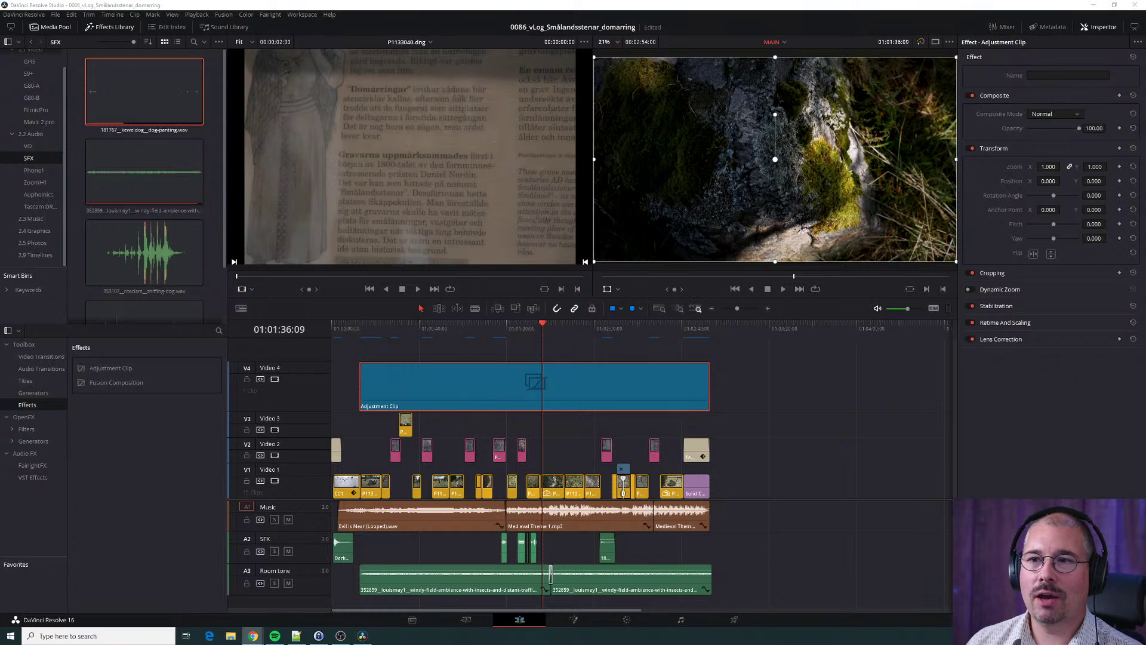
{"action": "left_click", "coordinate": [429, 330]}
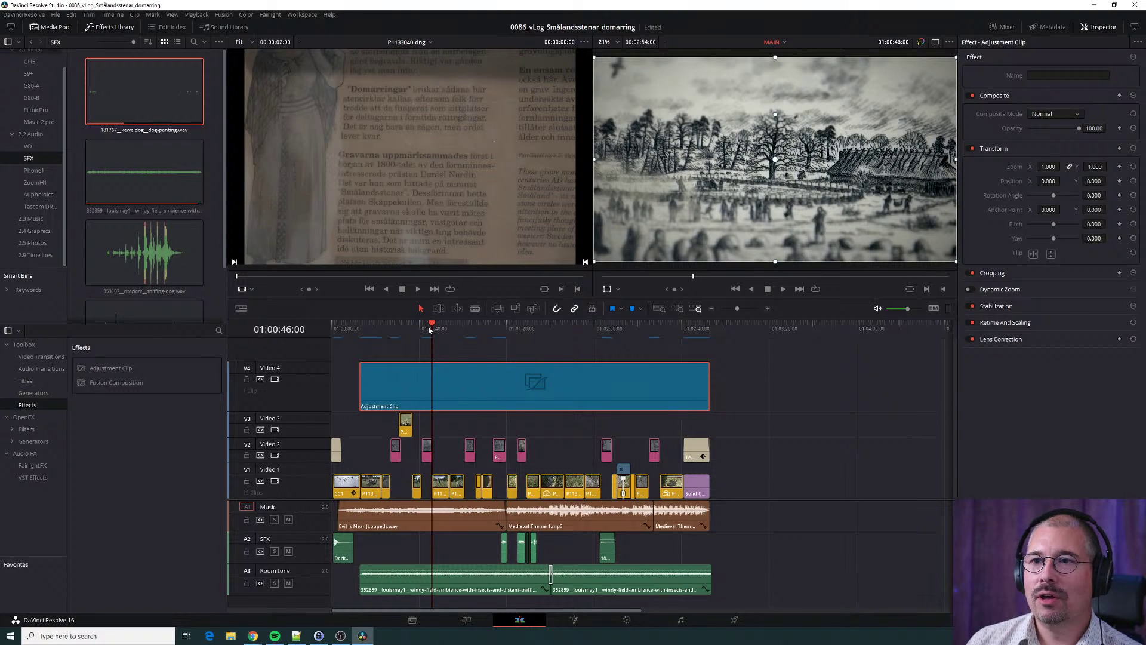
{"action": "key", "text": "alt+Tab"}
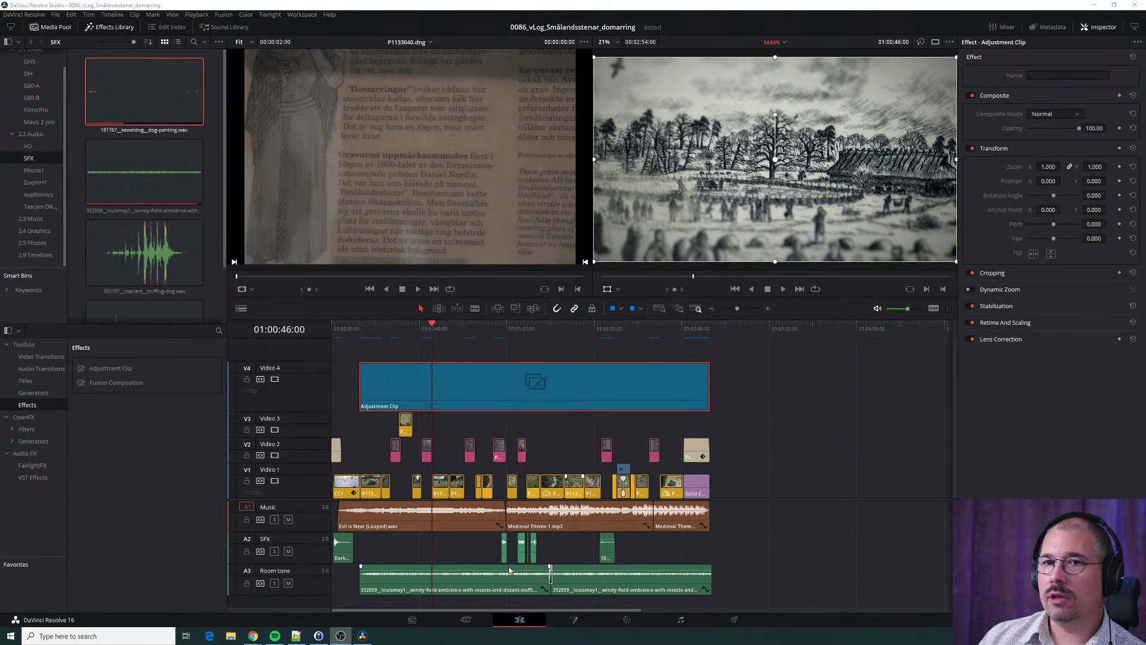
{"action": "left_click", "coordinate": [425, 331]}
{"action": "key", "text": "space"}
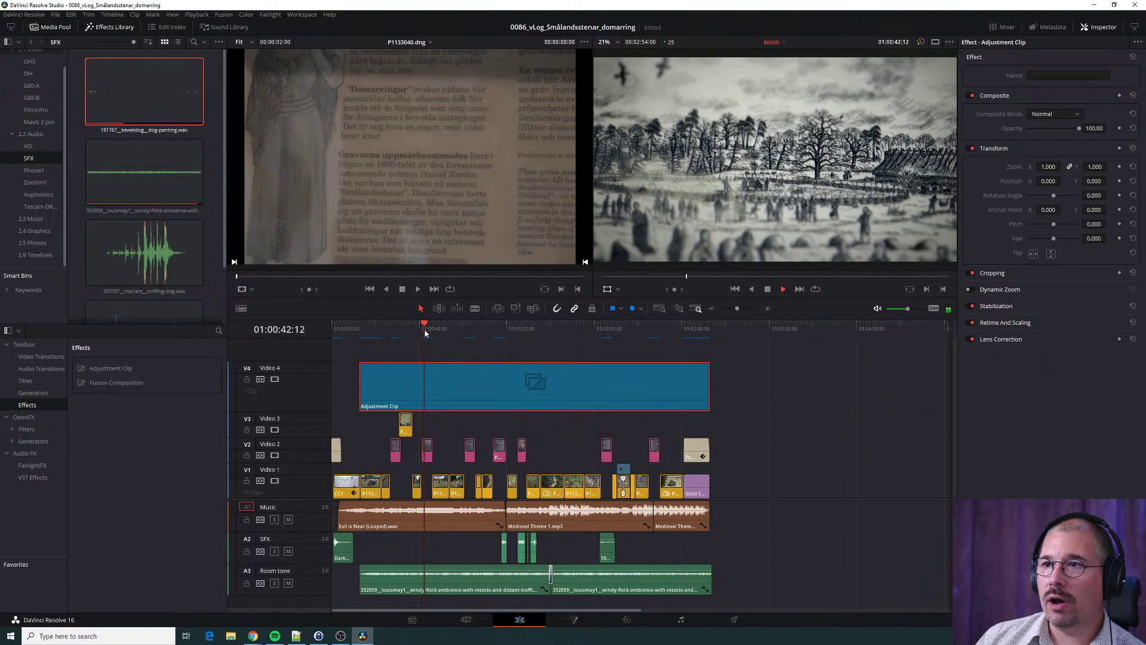
{"action": "key", "text": "space"}
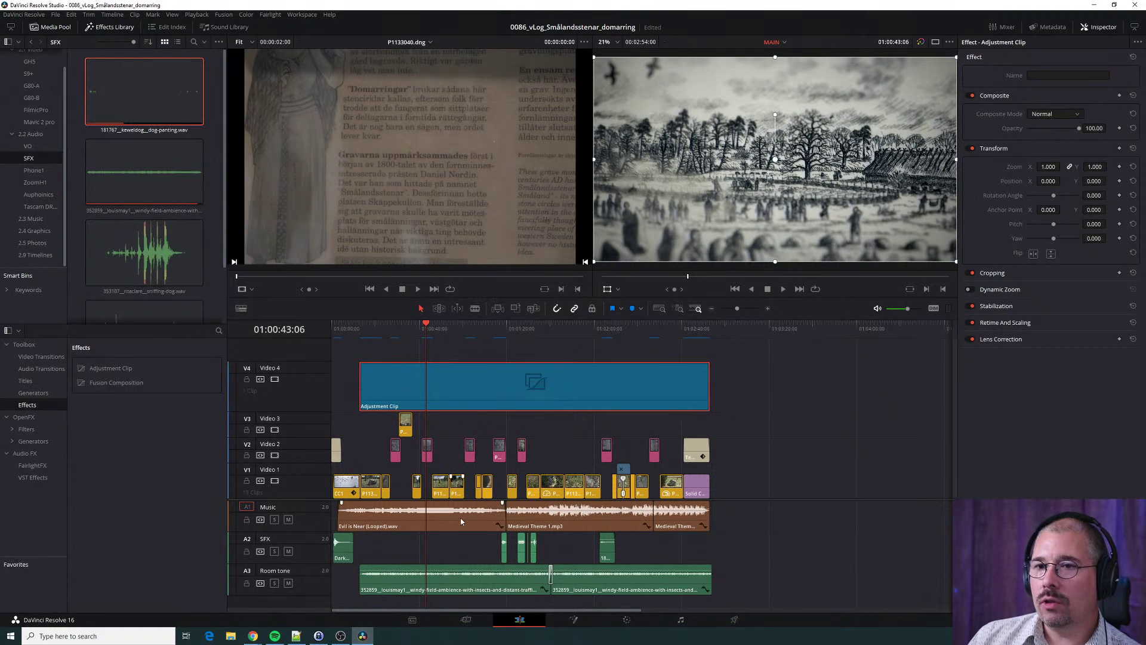
{"action": "left_click", "coordinate": [423, 332]}
{"action": "key", "text": "space"}
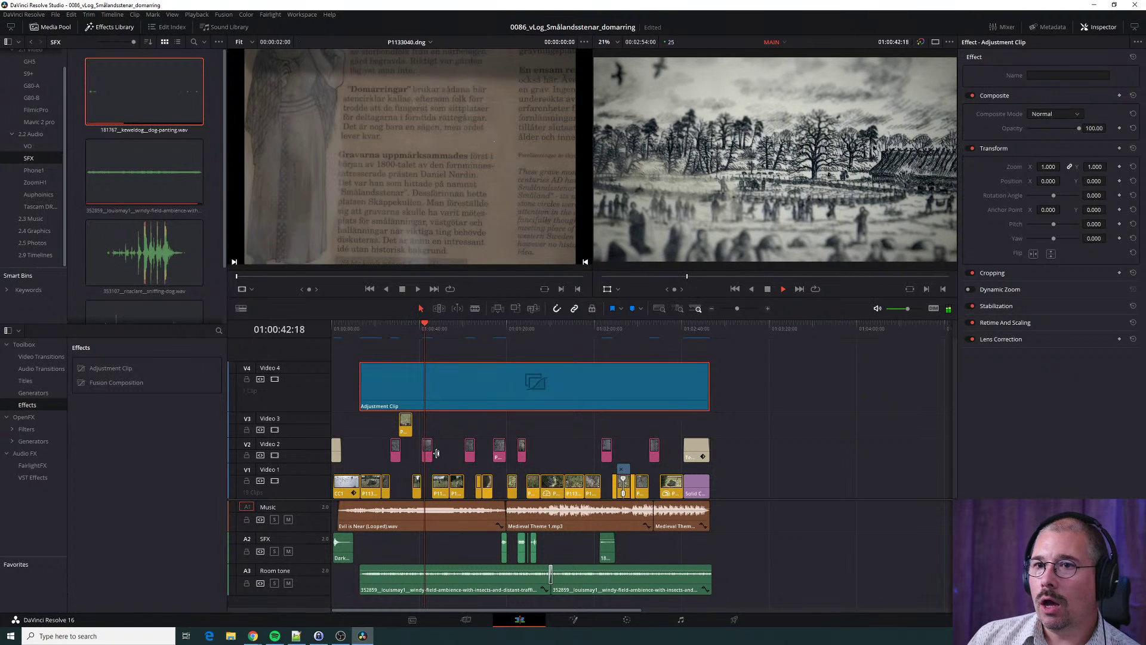
{"action": "key", "text": "space"}
{"action": "left_click", "coordinate": [467, 335]}
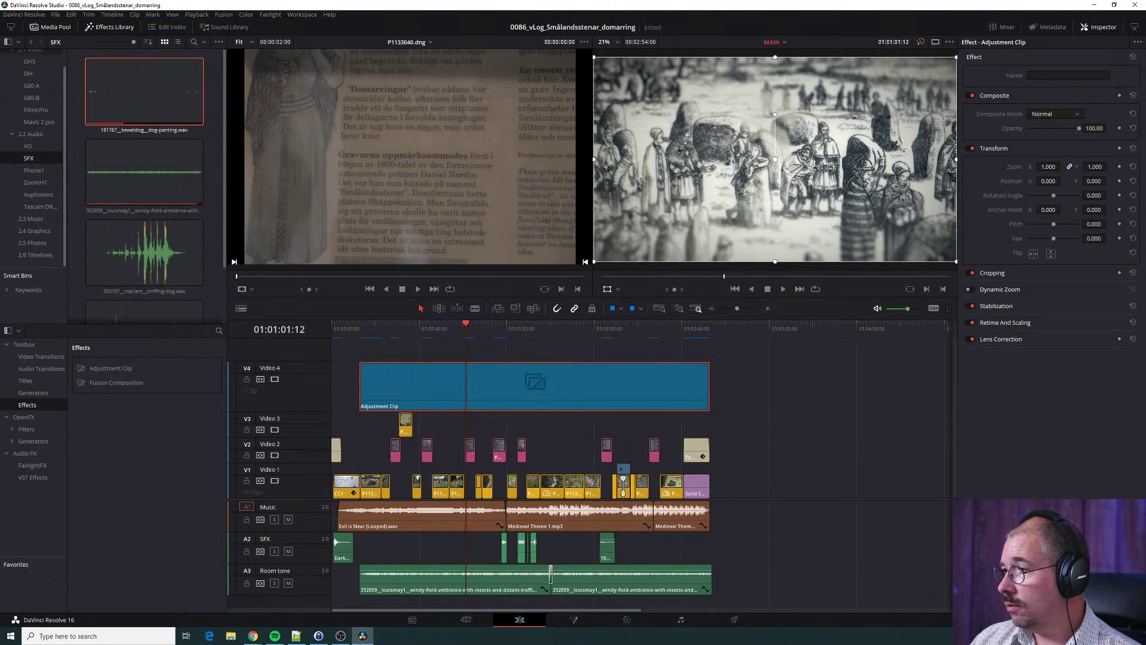
Switch to Freesound in the browser, search for "talking market" and filter the results to the Creative Commons 0 license.
{"action": "key", "text": "alt+Tab"}
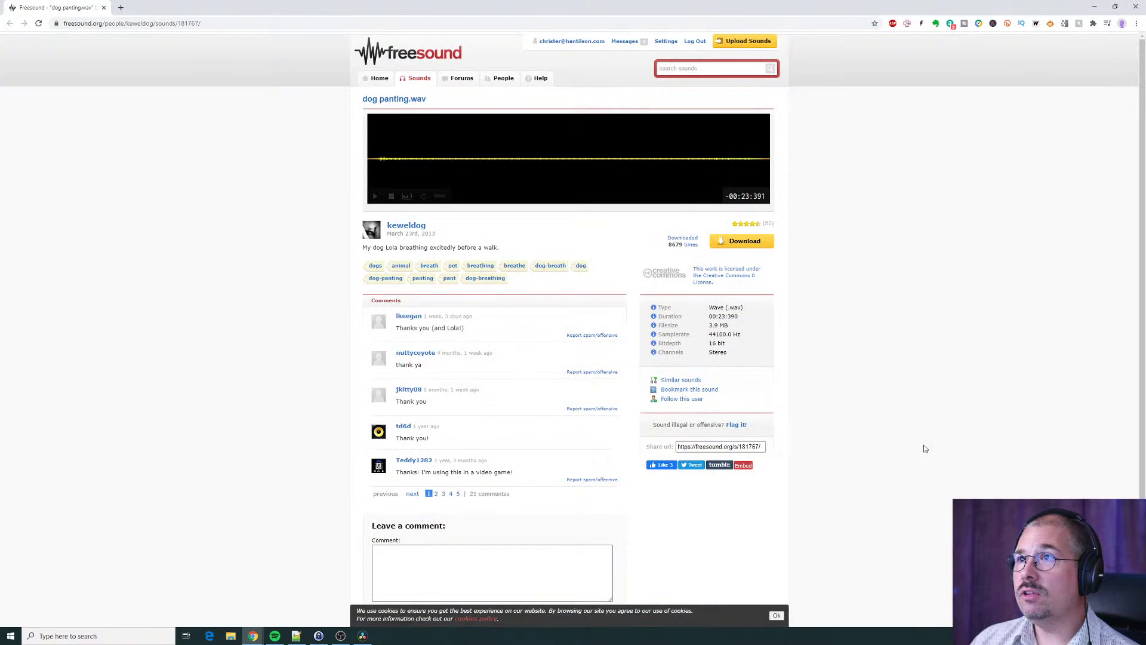
{"action": "left_click", "coordinate": [683, 70]}
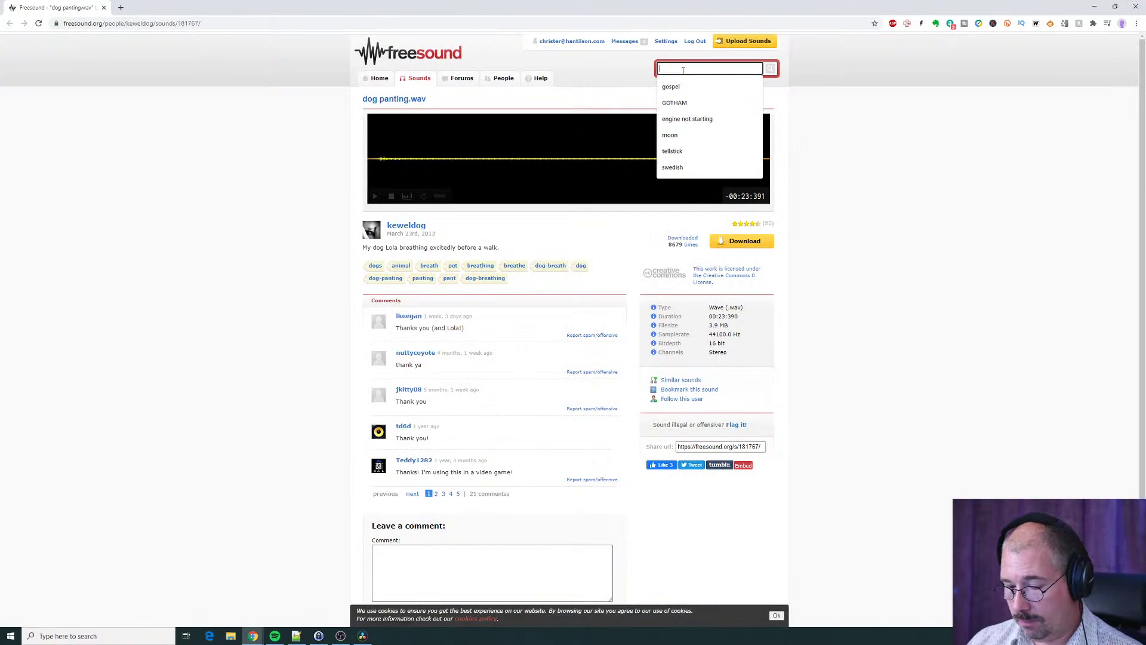
{"action": "type", "text": "talking market"}
{"action": "key", "text": "Return"}
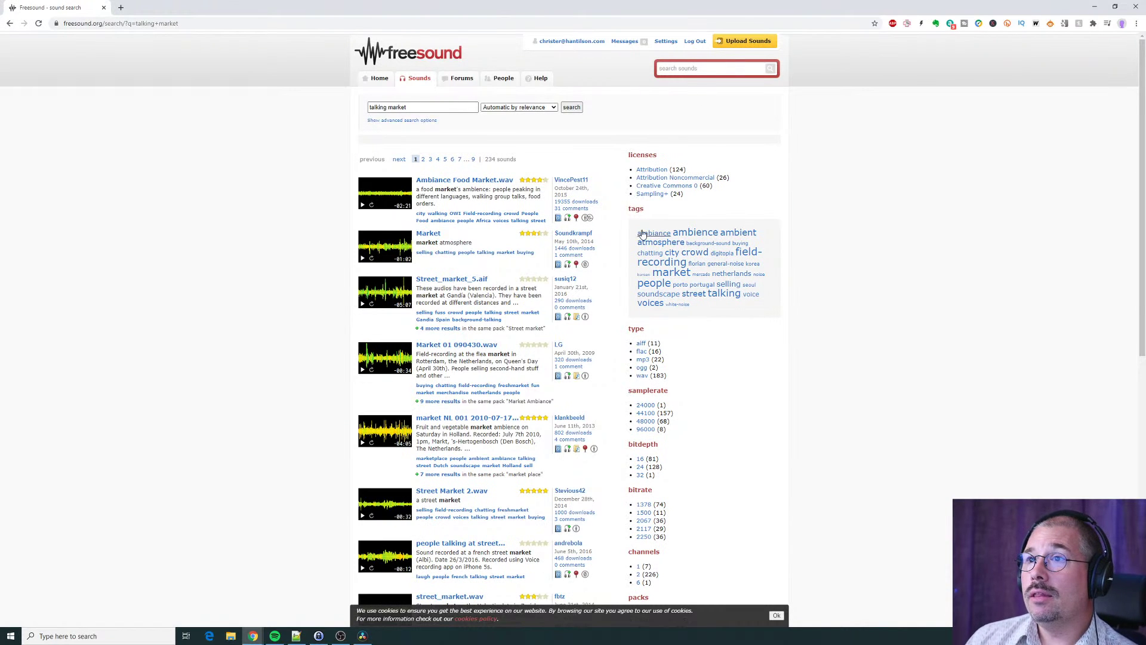
{"action": "left_click", "coordinate": [679, 187]}
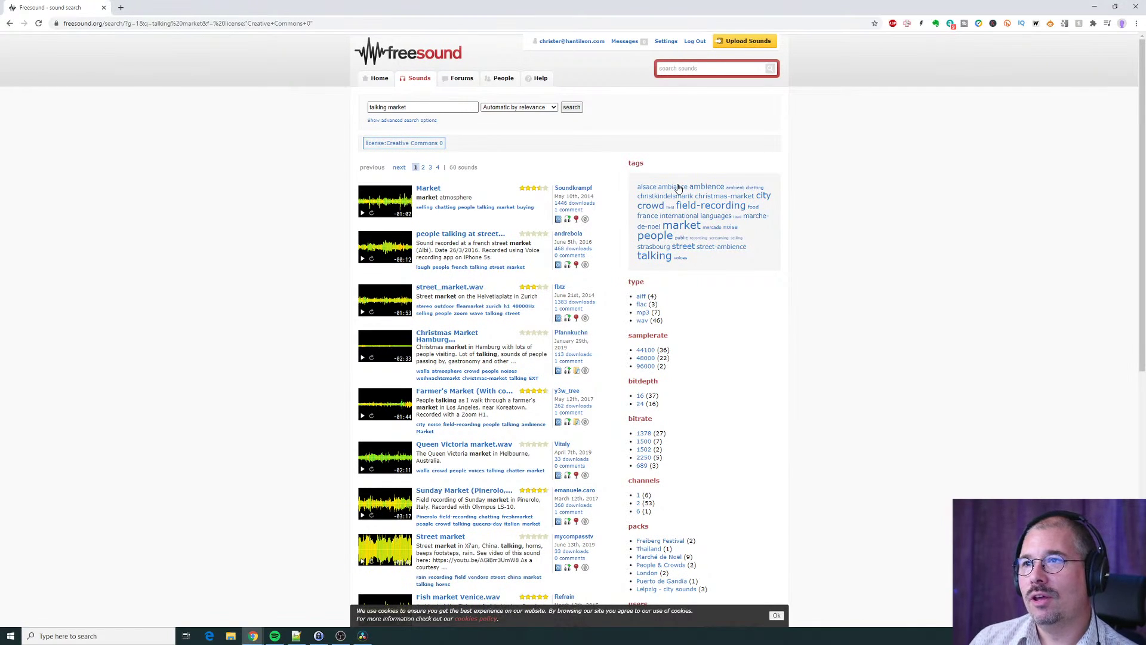
Preview the market recordings in the results, including "Market", "people talking at street...", "street_market.wav", "Farmer's Market" and "Queen Victoria market.wav".
{"action": "left_click", "coordinate": [362, 213]}
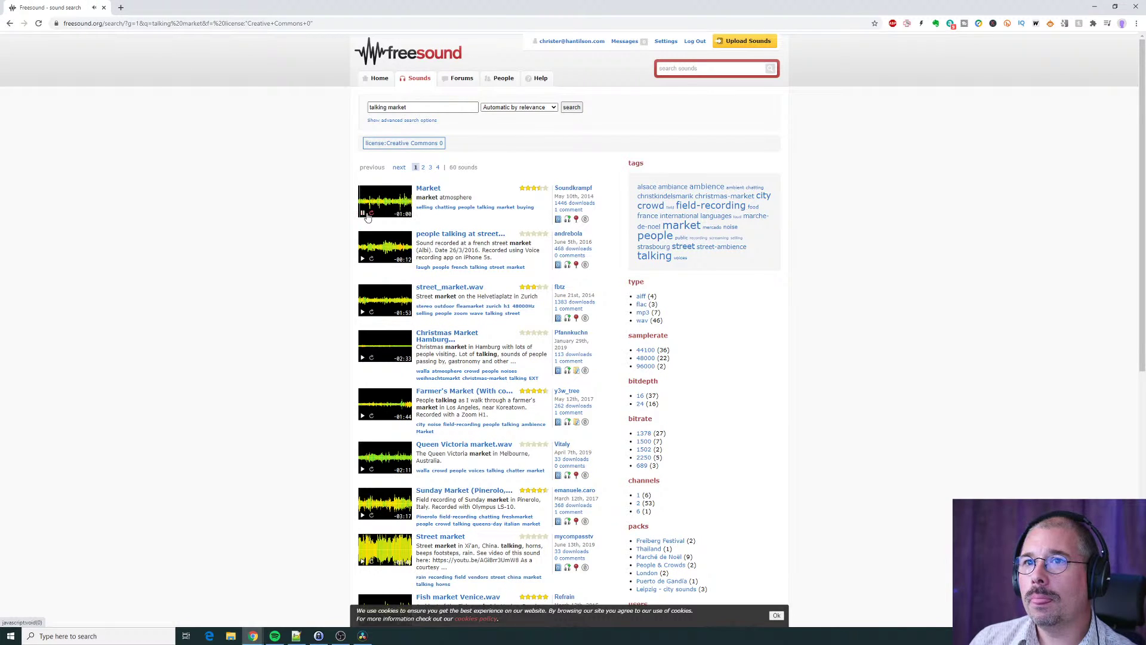
{"action": "left_click", "coordinate": [363, 214]}
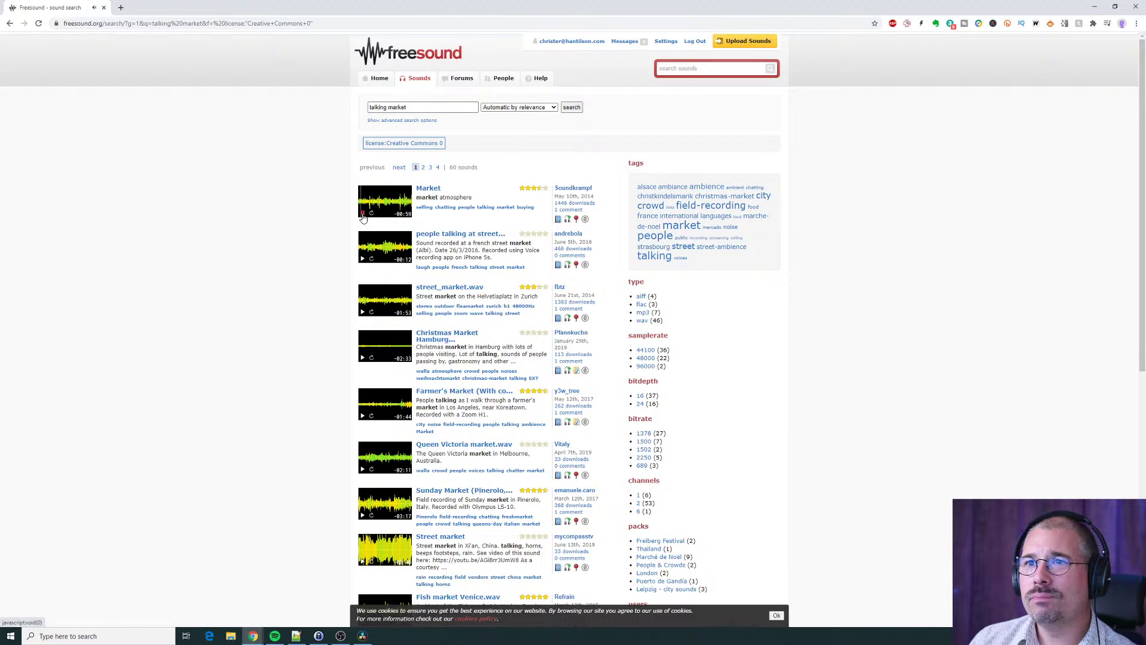
{"action": "left_click", "coordinate": [363, 260]}
{"action": "left_click", "coordinate": [363, 313]}
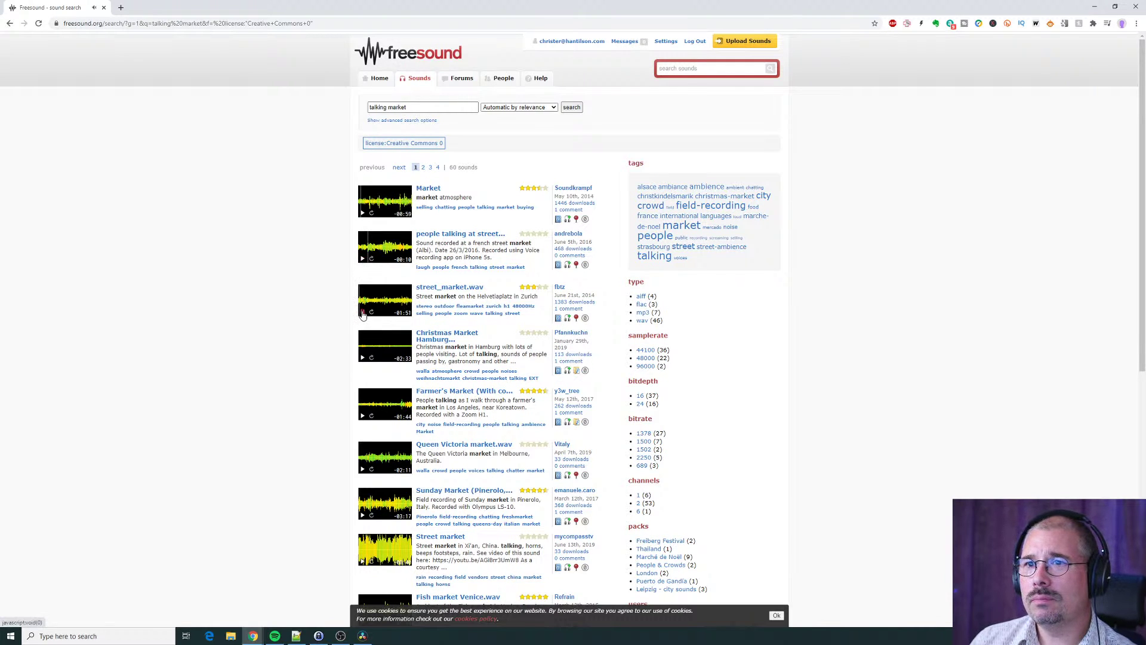
{"action": "scroll", "coordinate": [326, 384], "scroll_direction": "down", "scroll_amount": 2}
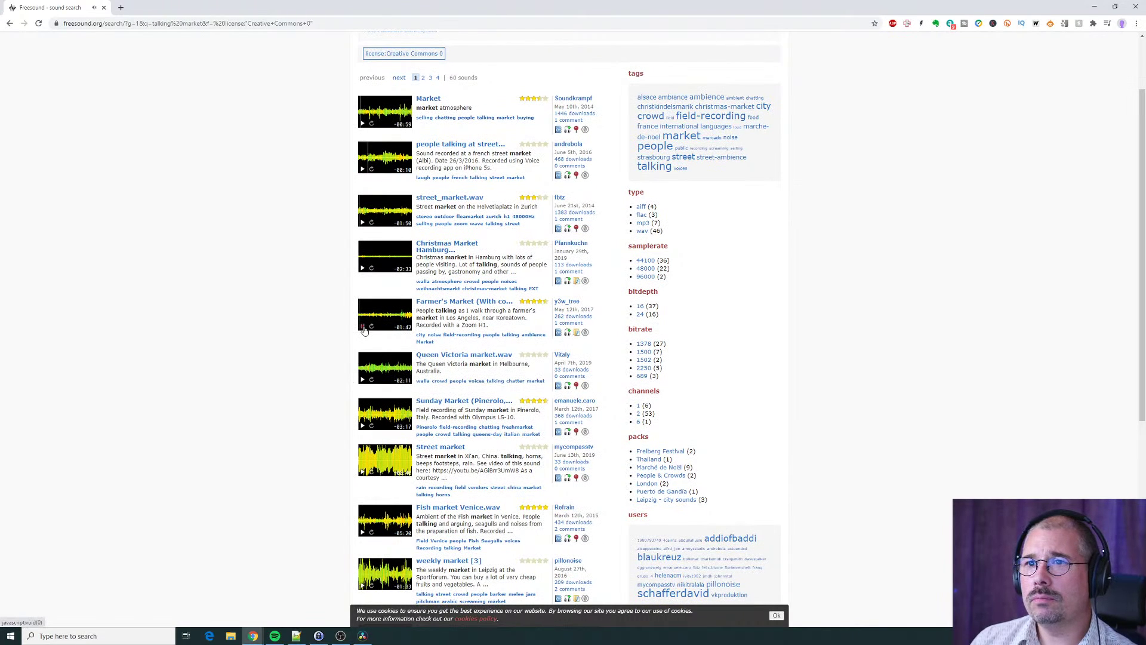
{"action": "left_click", "coordinate": [362, 381]}
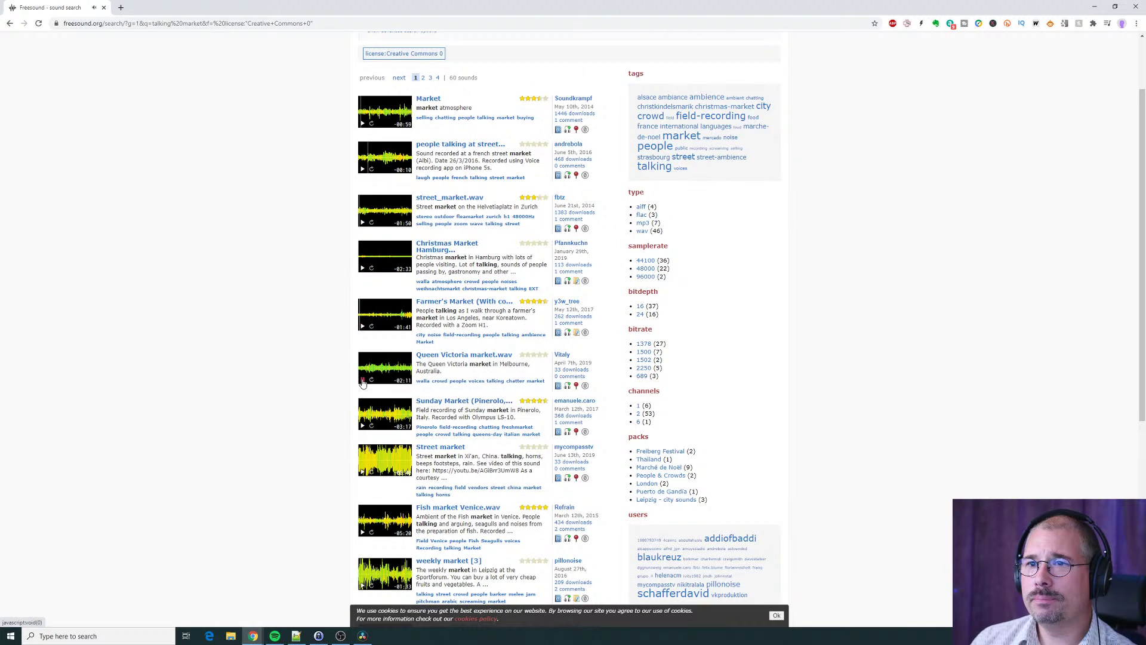
{"action": "scroll", "coordinate": [362, 382], "scroll_direction": "down", "scroll_amount": 1}
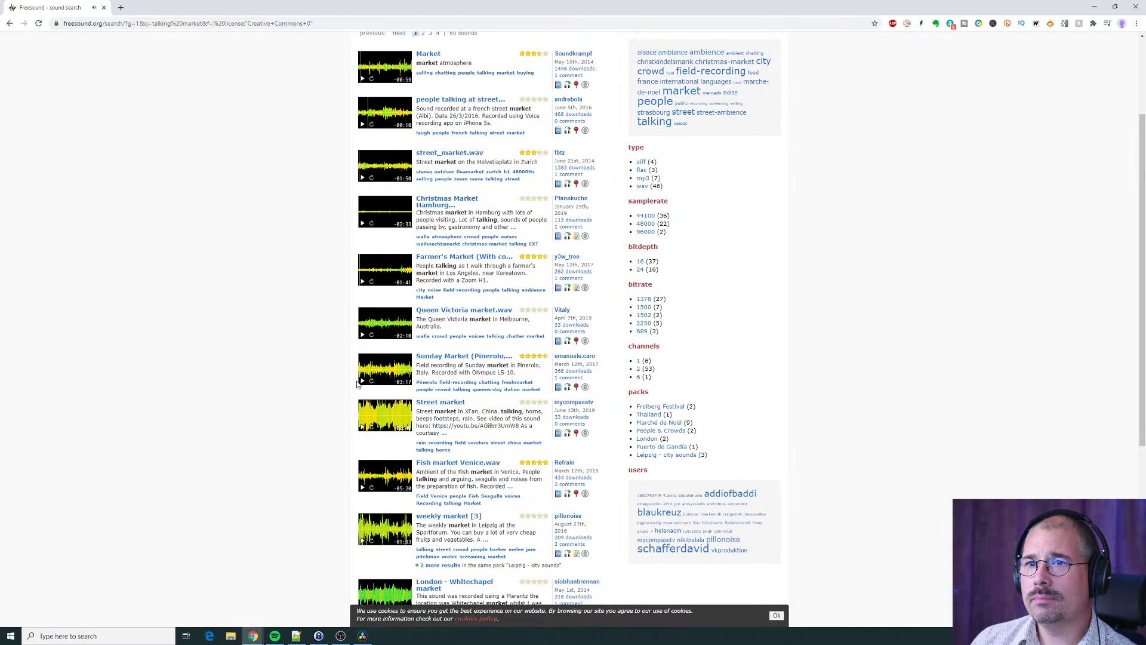
Preview the "Sunday Market (Pinerolo)", "Street market" and "Fish market Venice.wav" recordings, stopping the last one after a few seconds.
{"action": "left_click", "coordinate": [362, 382]}
{"action": "scroll", "coordinate": [305, 381], "scroll_direction": "down", "scroll_amount": 2}
{"action": "left_click", "coordinate": [363, 291]}
{"action": "left_click", "coordinate": [362, 338]}
{"action": "left_click", "coordinate": [362, 398]}
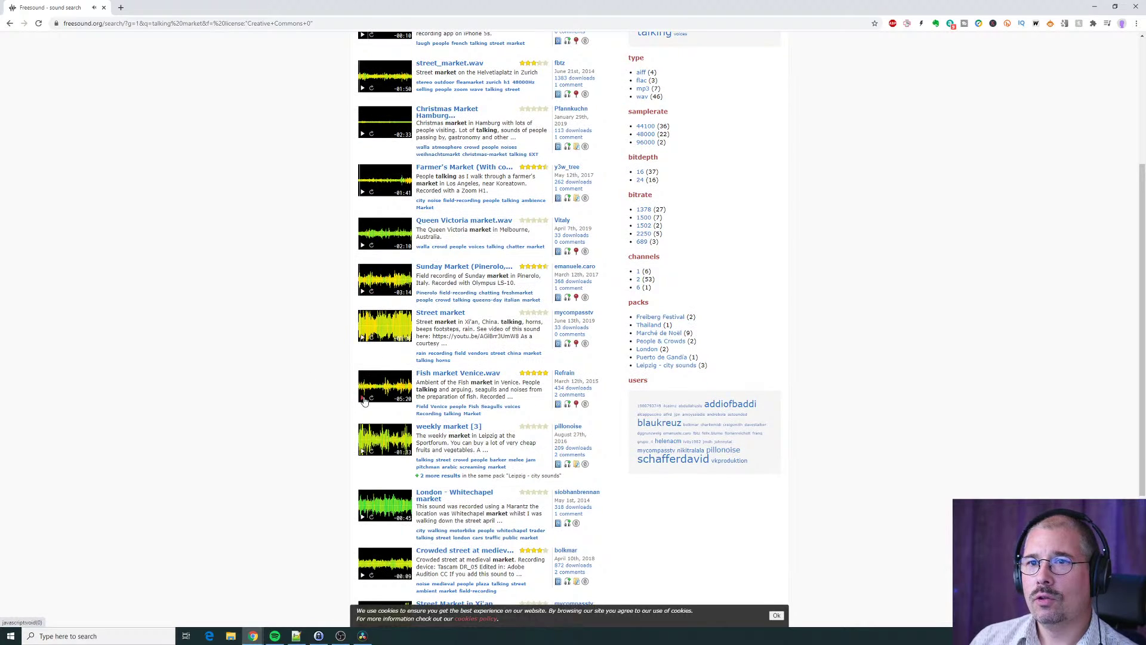
{"action": "scroll", "coordinate": [310, 401], "scroll_direction": "down", "scroll_amount": 2}
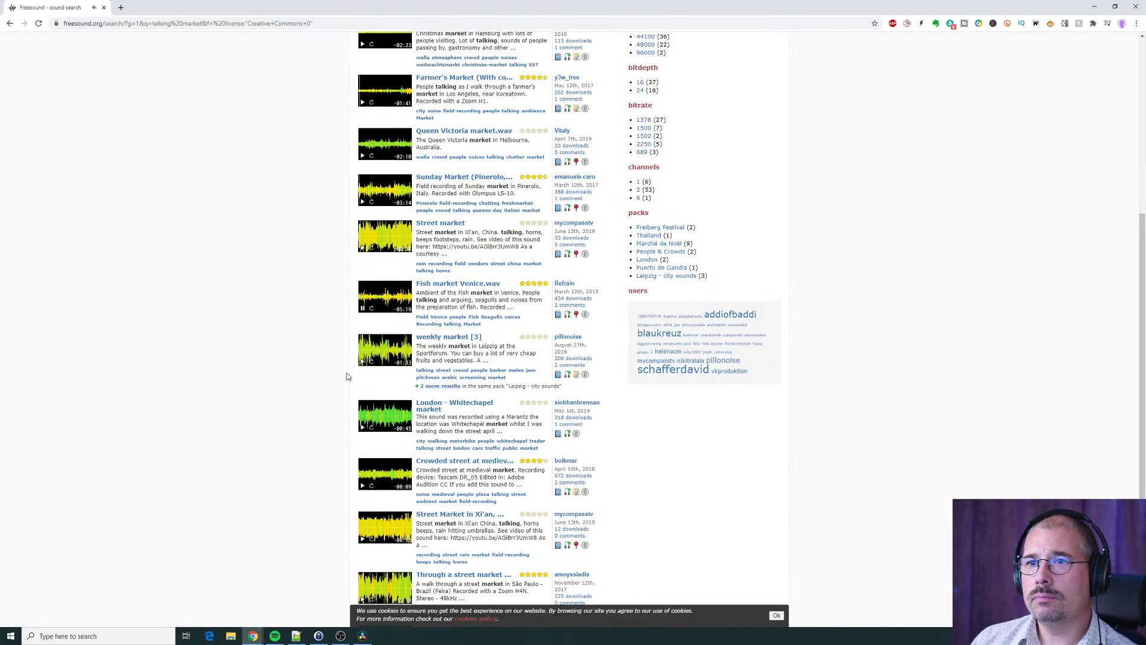
{"action": "left_click", "coordinate": [362, 308]}
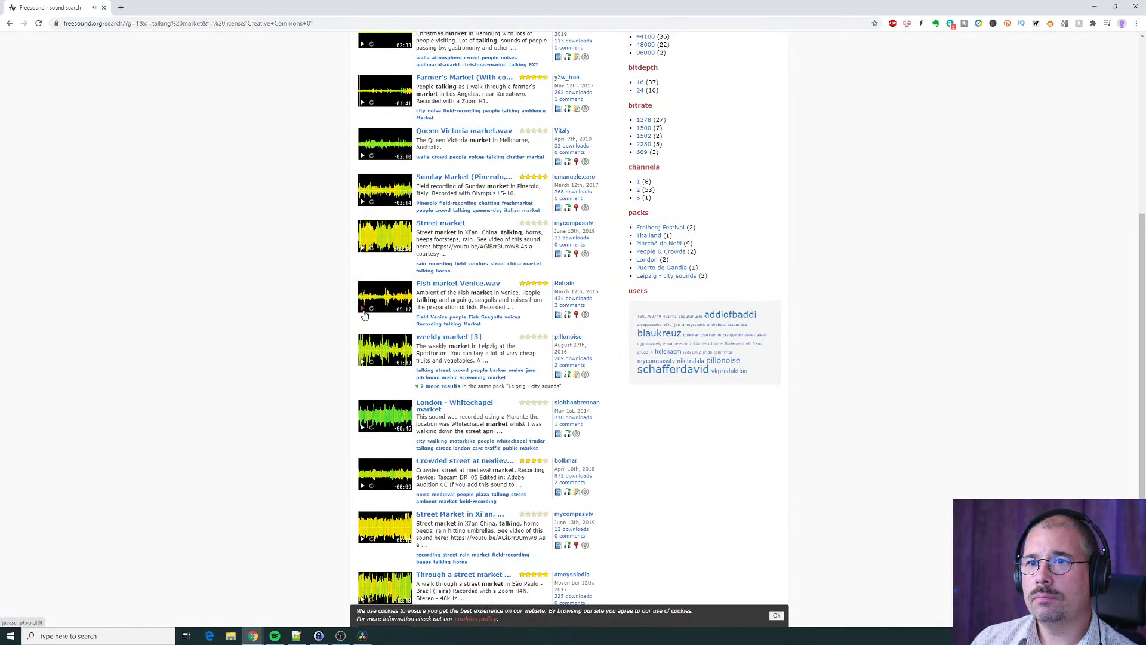
{"action": "scroll", "coordinate": [299, 355], "scroll_direction": "down", "scroll_amount": 1}
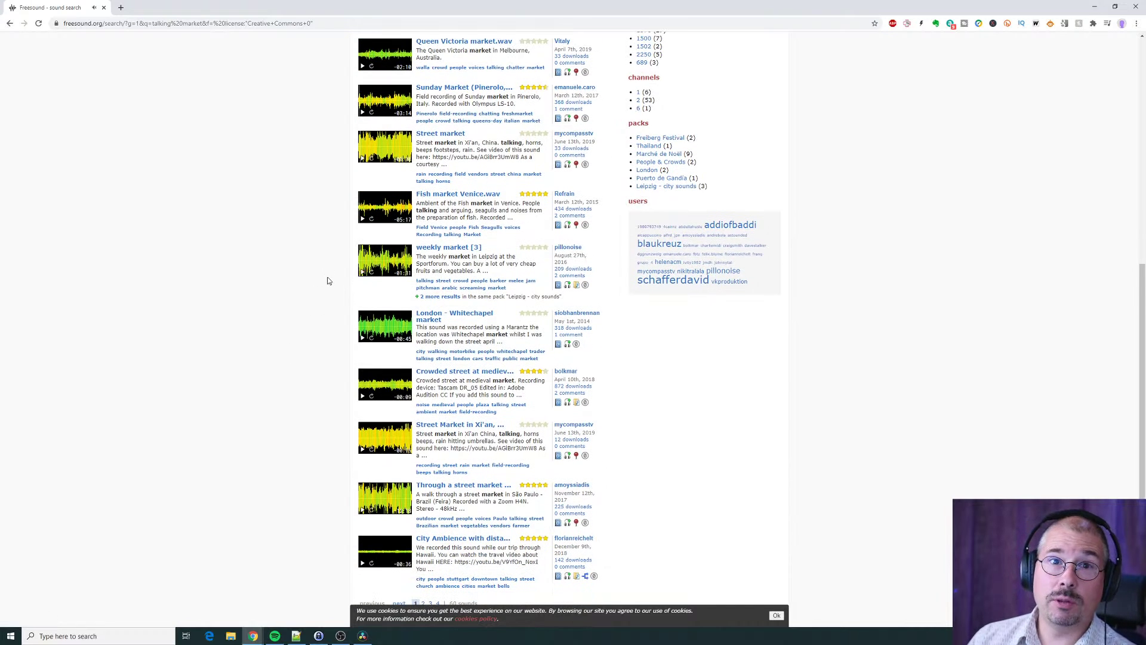
Listen to the "Crowded street at medieval market" recording several times and stop its playback.
{"action": "left_click", "coordinate": [363, 398]}
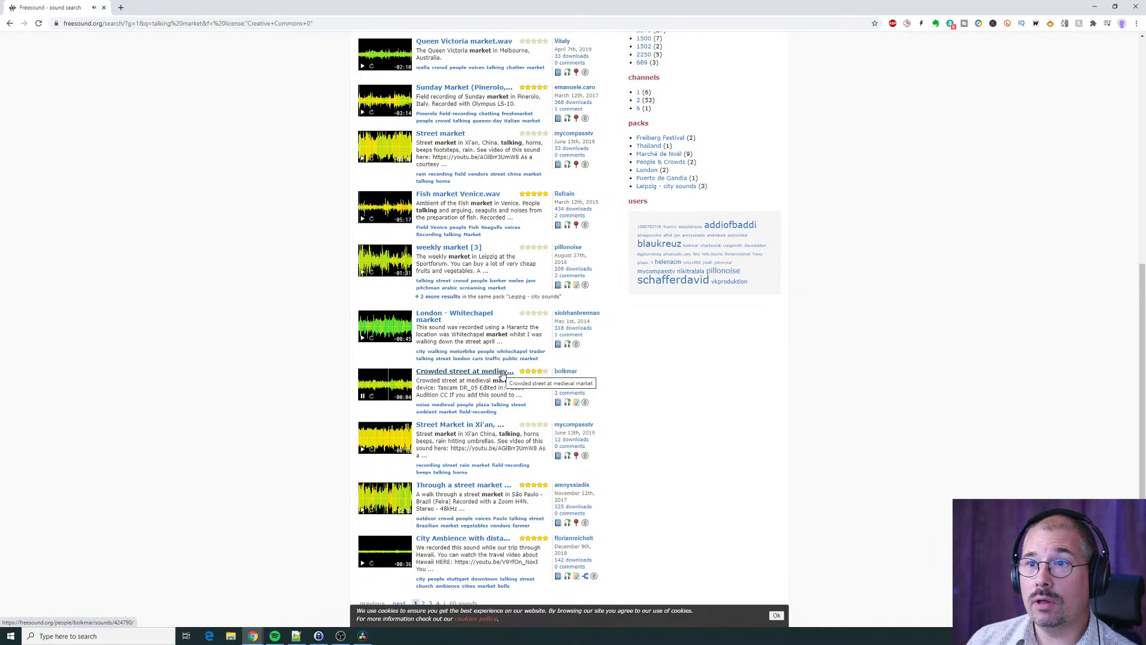
{"action": "left_click", "coordinate": [363, 397]}
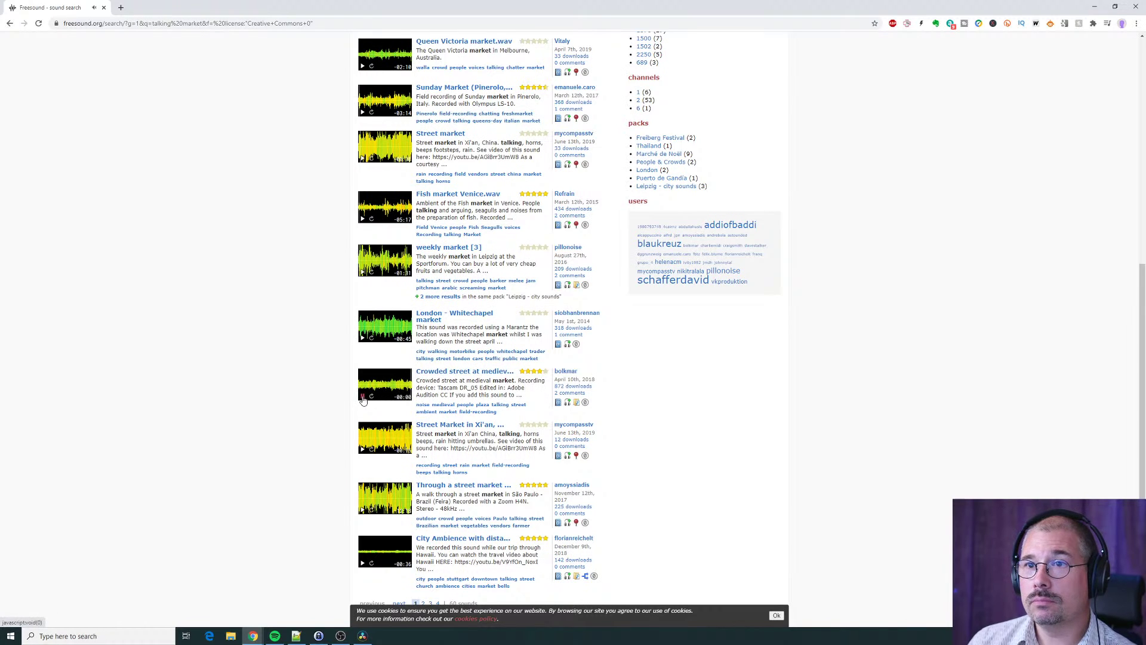
{"action": "scroll", "coordinate": [365, 403], "scroll_direction": "down", "scroll_amount": 1}
{"action": "left_click", "coordinate": [363, 355]}
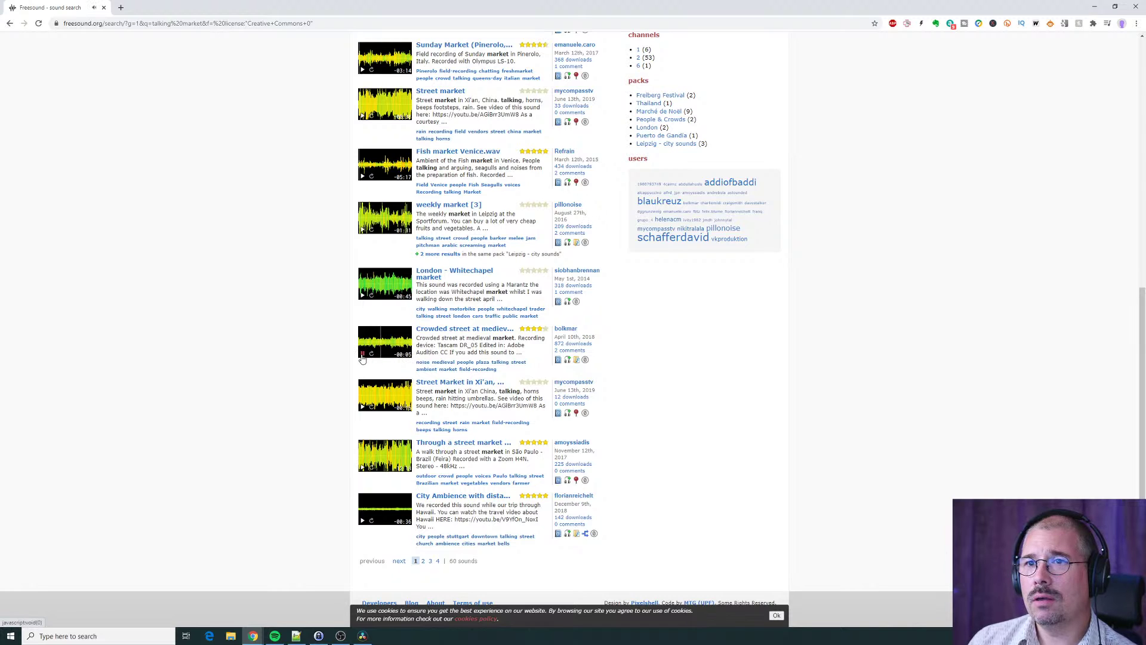
{"action": "left_click", "coordinate": [361, 354]}
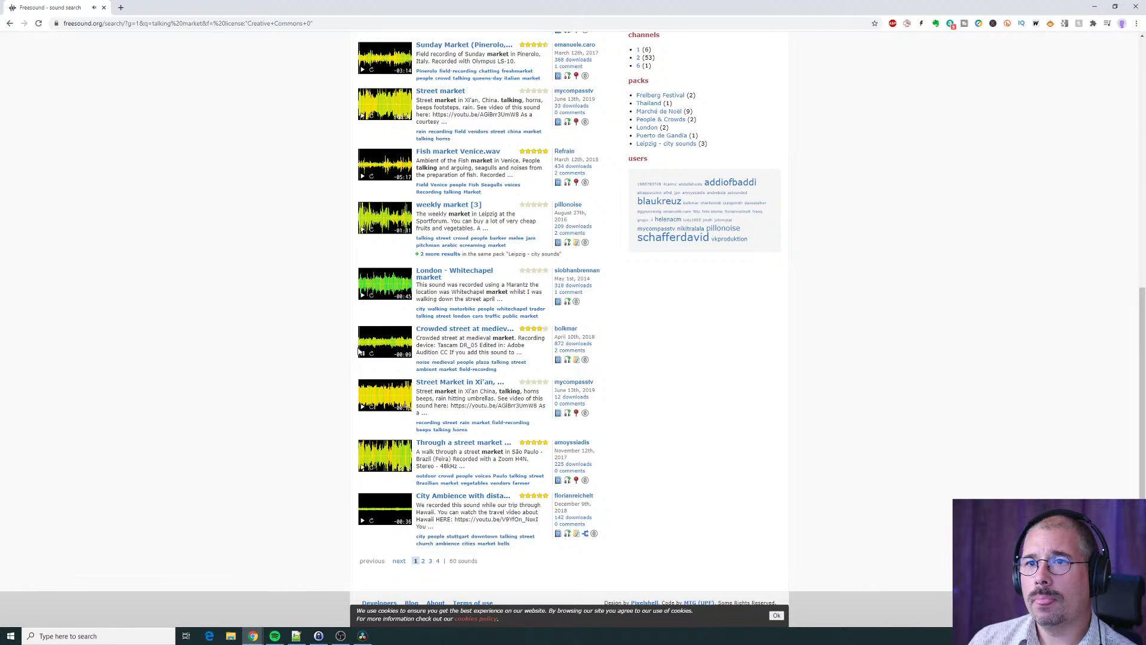
Switch to DaVinci Resolve and check the clip duration of the engraved landscape still at 01:00:41:09 on Video 2 without changing it.
{"action": "key", "text": "alt+Tab"}
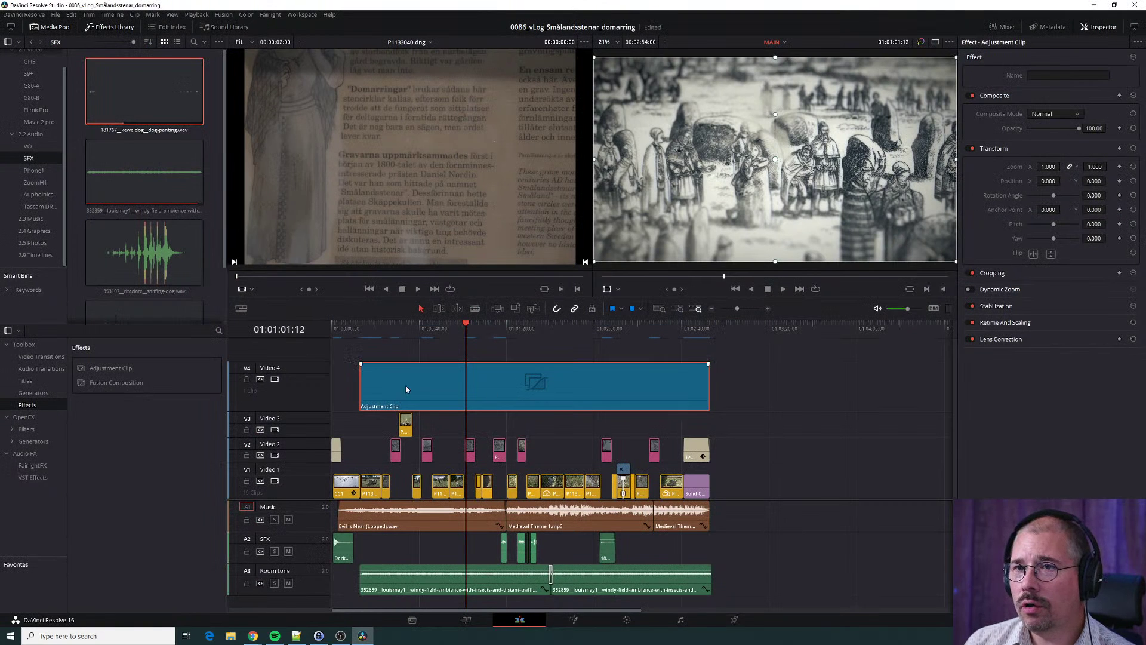
{"action": "left_click", "coordinate": [424, 326]}
{"action": "key", "text": "ctrl+equal"}
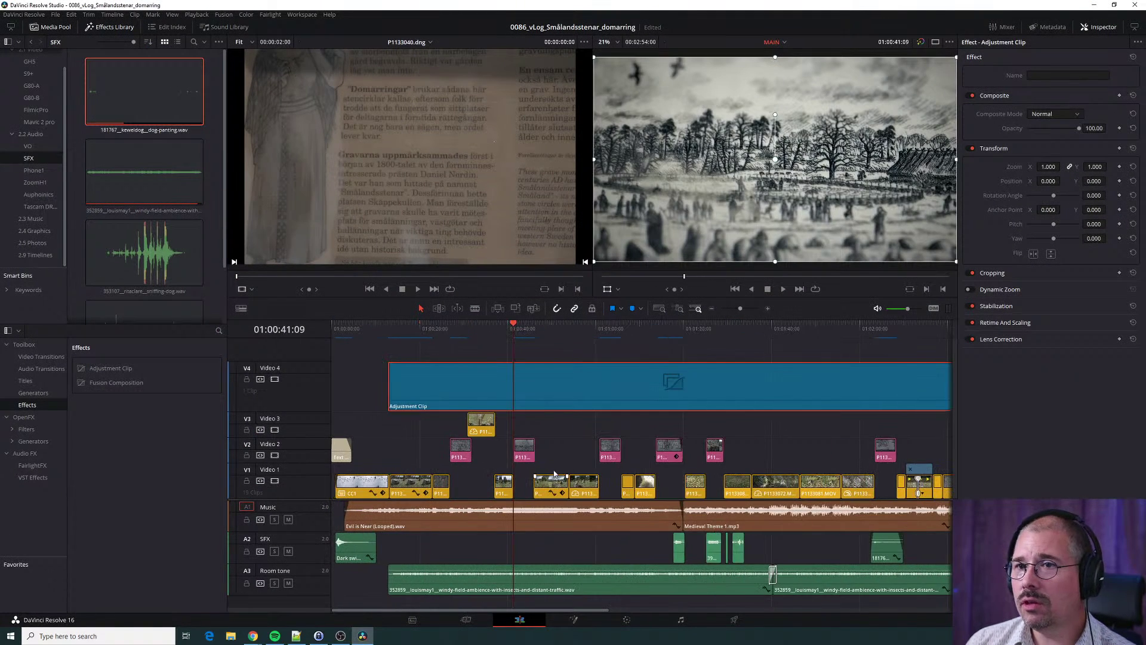
{"action": "left_click", "coordinate": [525, 450]}
{"action": "right_click", "coordinate": [526, 451]}
{"action": "left_click", "coordinate": [524, 450]}
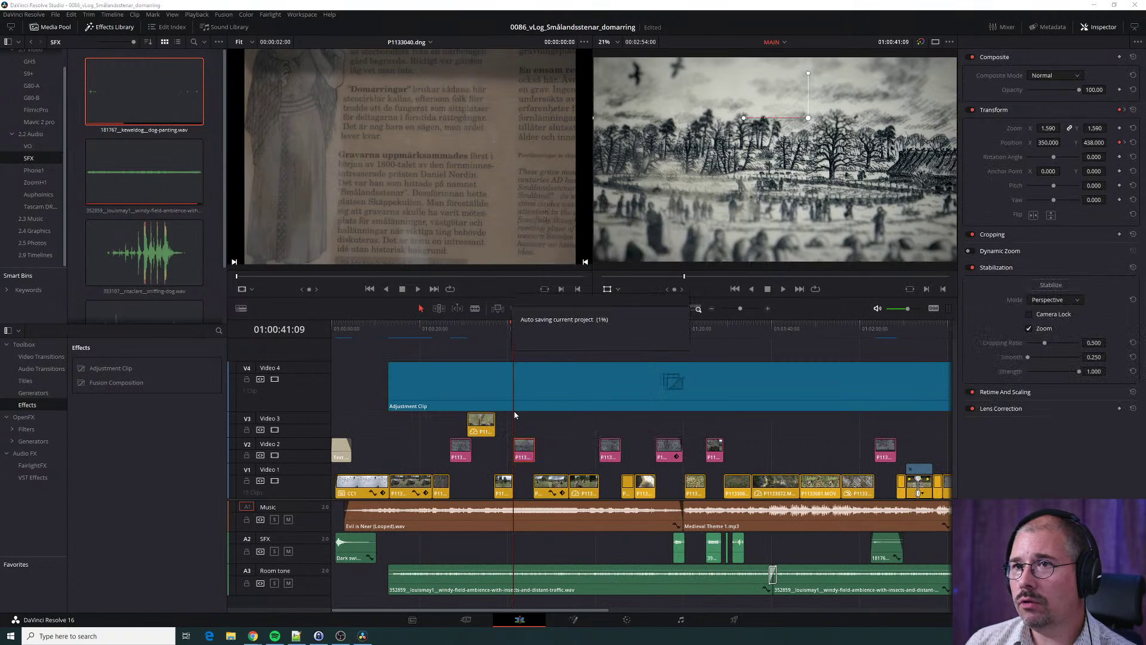
{"action": "right_click", "coordinate": [523, 449]}
{"action": "left_click", "coordinate": [563, 343]}
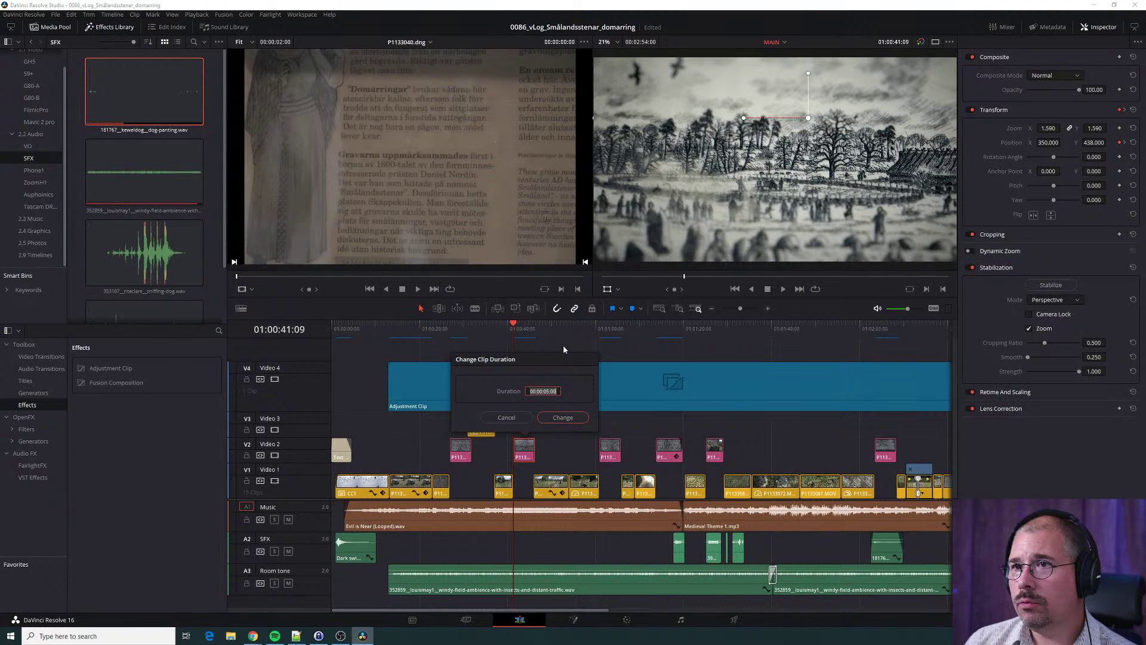
{"action": "left_click", "coordinate": [512, 418]}
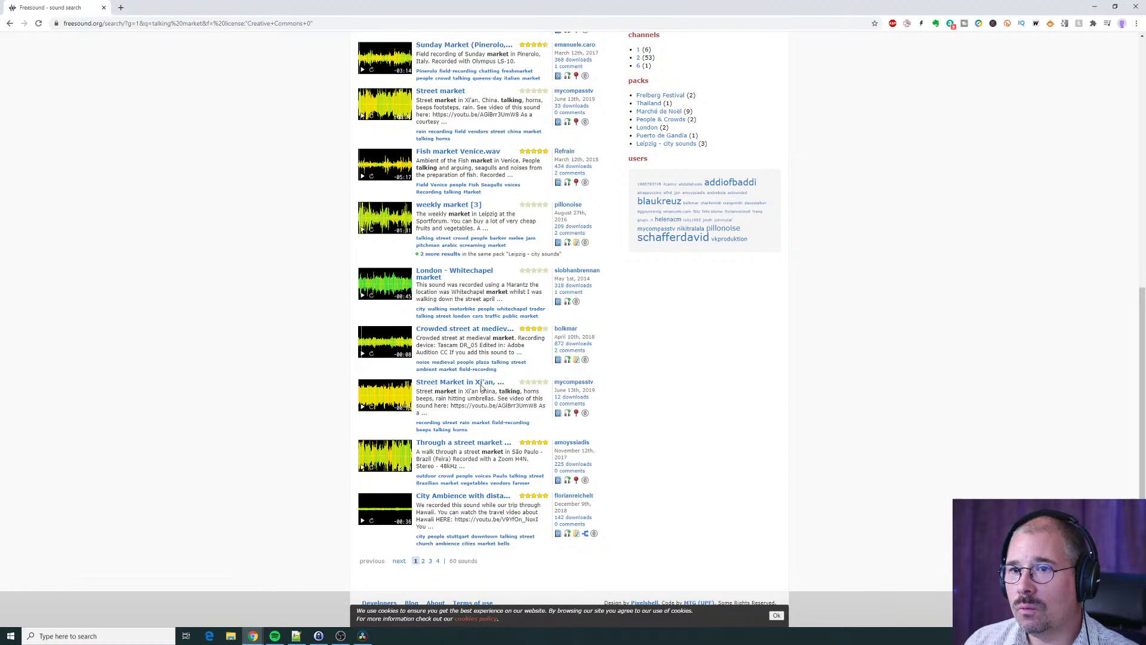
Return to Freesound in the browser and try searching for "medival market" among the Creative Commons 0 sounds.
{"action": "scroll", "coordinate": [442, 341], "scroll_direction": "up", "scroll_amount": 8}
{"action": "left_click", "coordinate": [418, 107]}
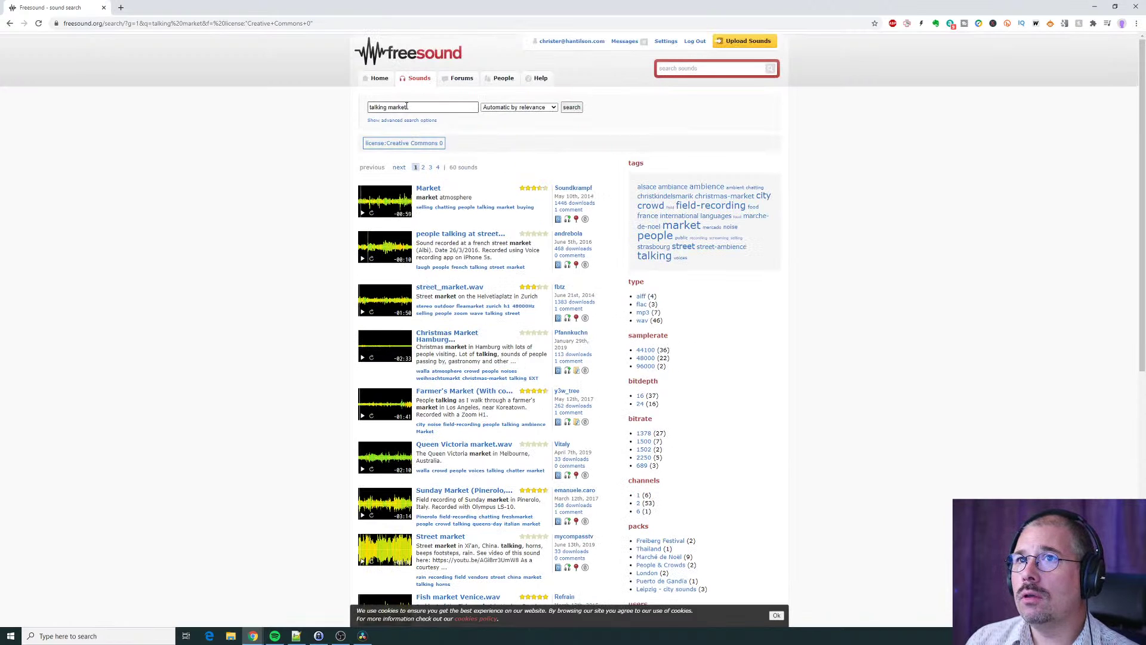
{"action": "key", "text": "ctrl+shift+Right"}
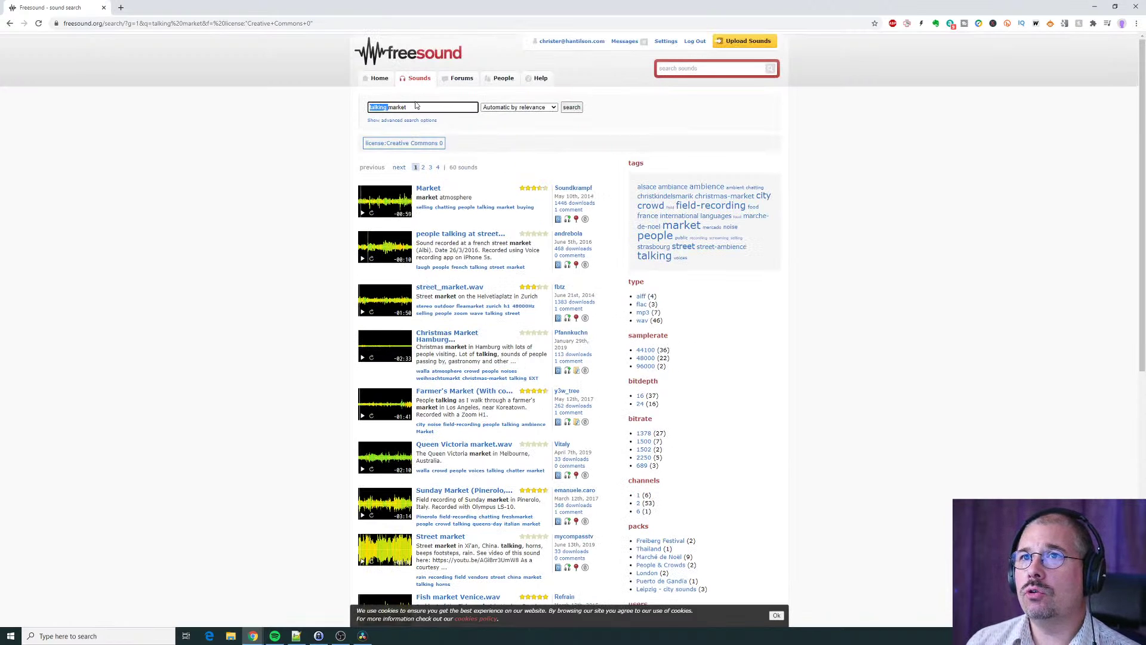
{"action": "type", "text": "medival"}
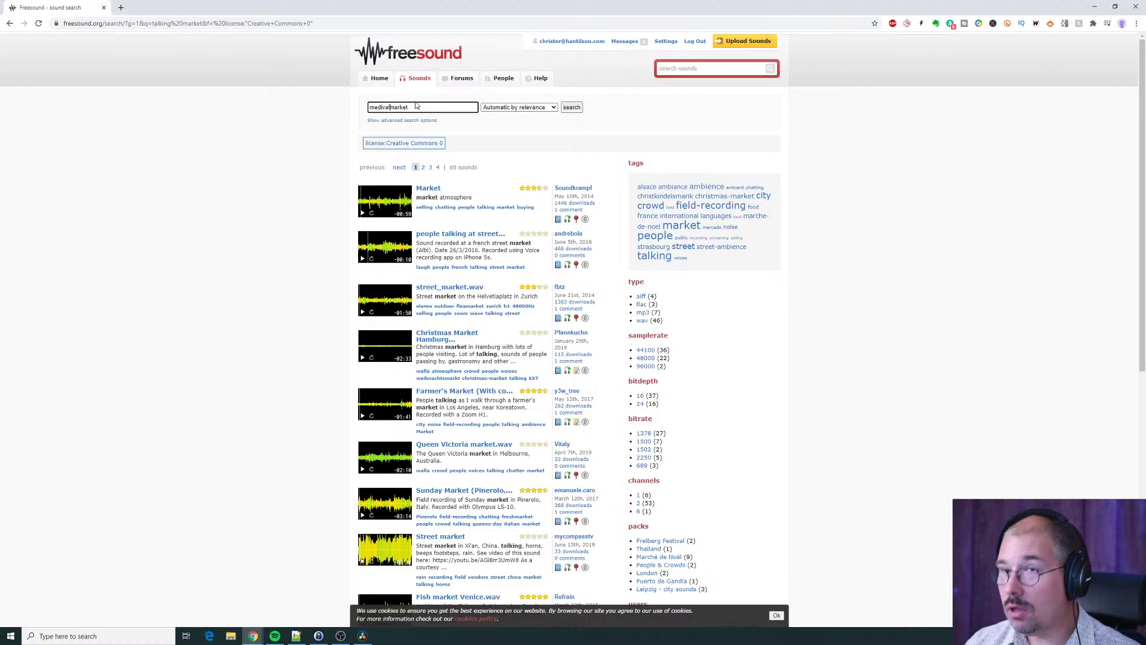
{"action": "key", "text": "Return"}
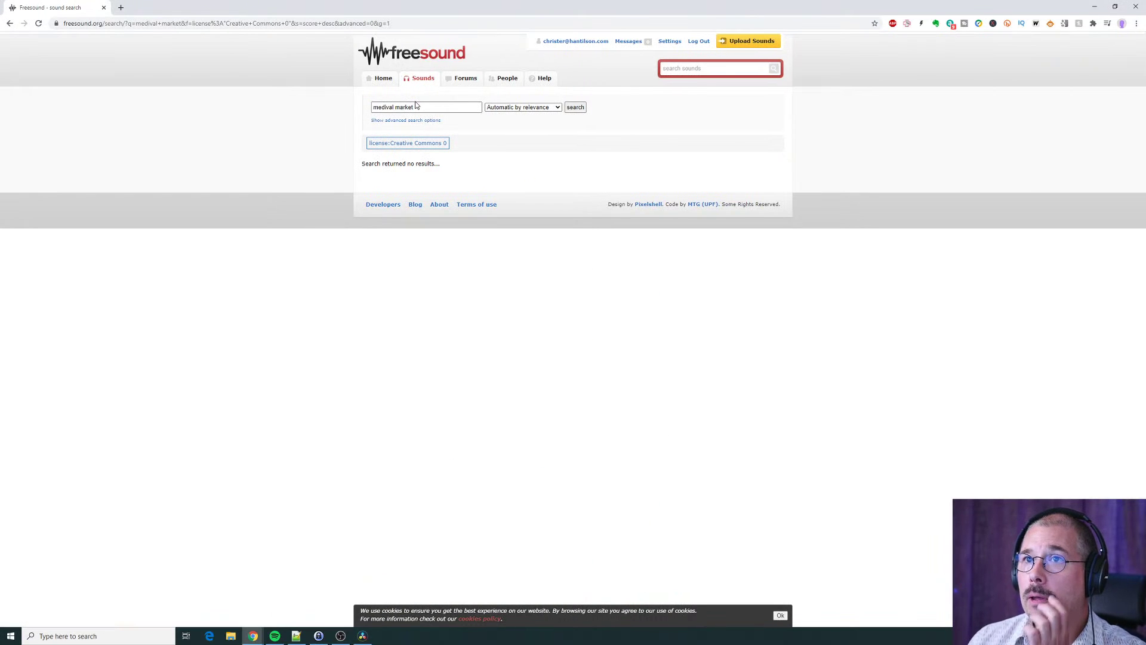
{"action": "left_click", "coordinate": [10, 23]}
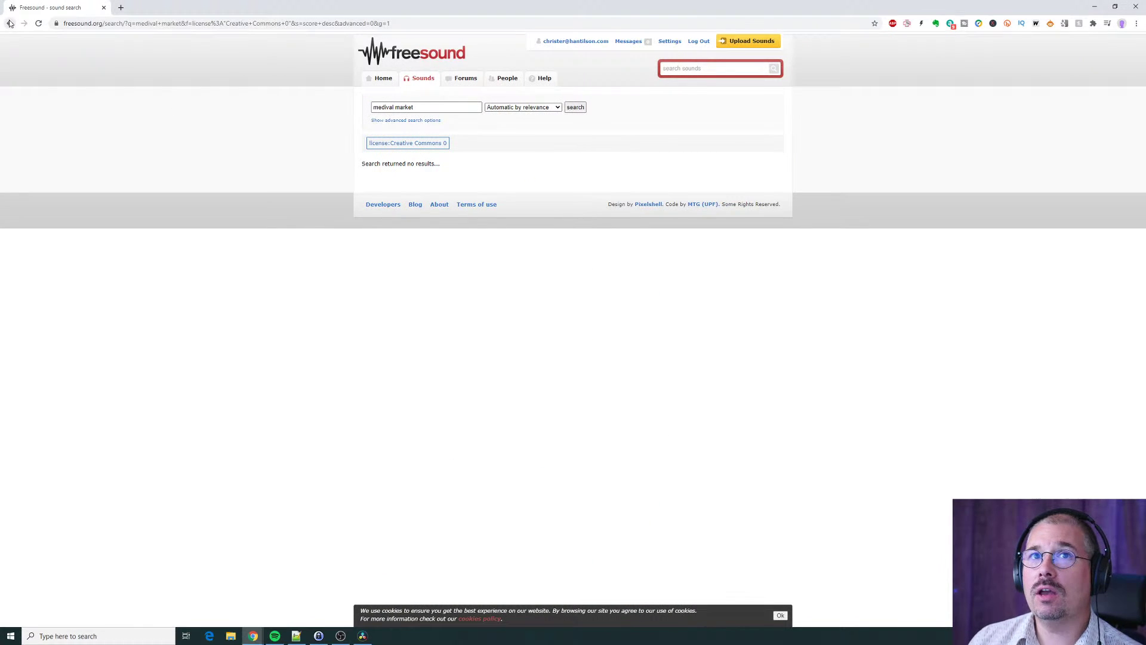
Open the "Crowded street at medieval market" result in a new browser tab and switch to that tab.
{"action": "scroll", "coordinate": [471, 490], "scroll_direction": "down", "scroll_amount": 2}
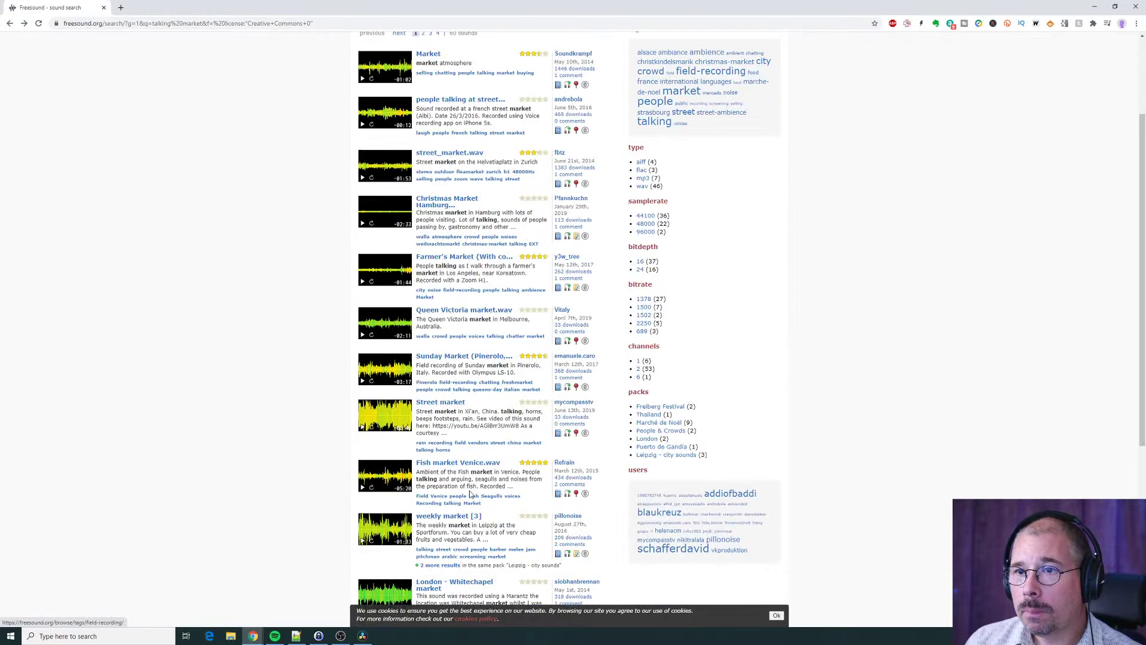
{"action": "scroll", "coordinate": [471, 489], "scroll_direction": "down", "scroll_amount": 4}
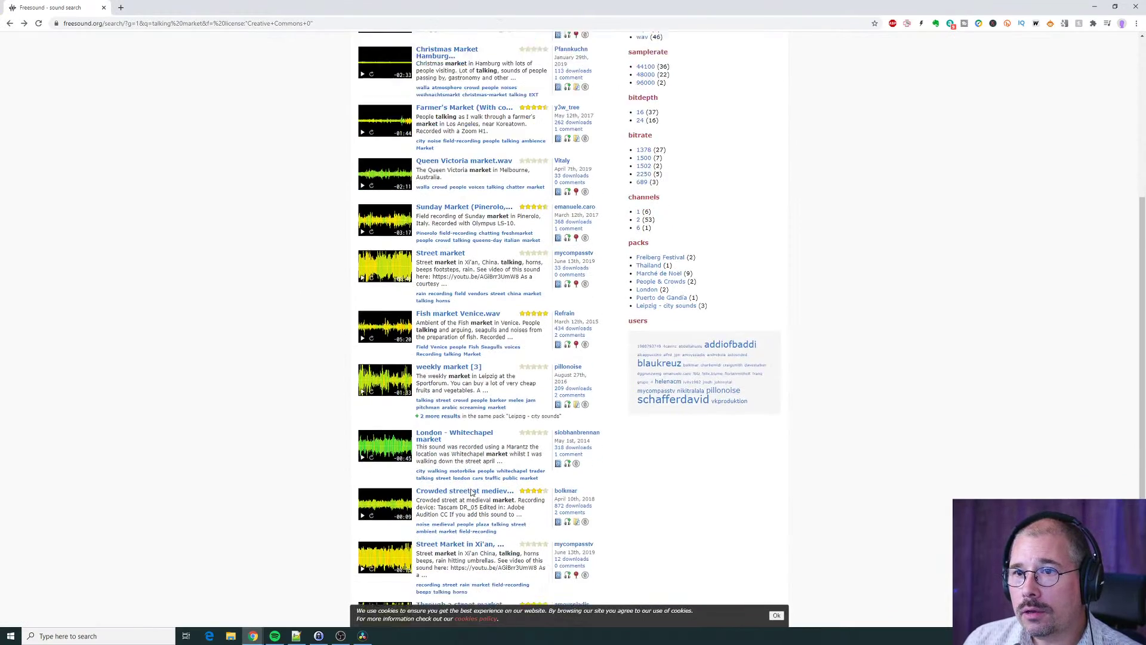
{"action": "scroll", "coordinate": [470, 490], "scroll_direction": "down", "scroll_amount": 2}
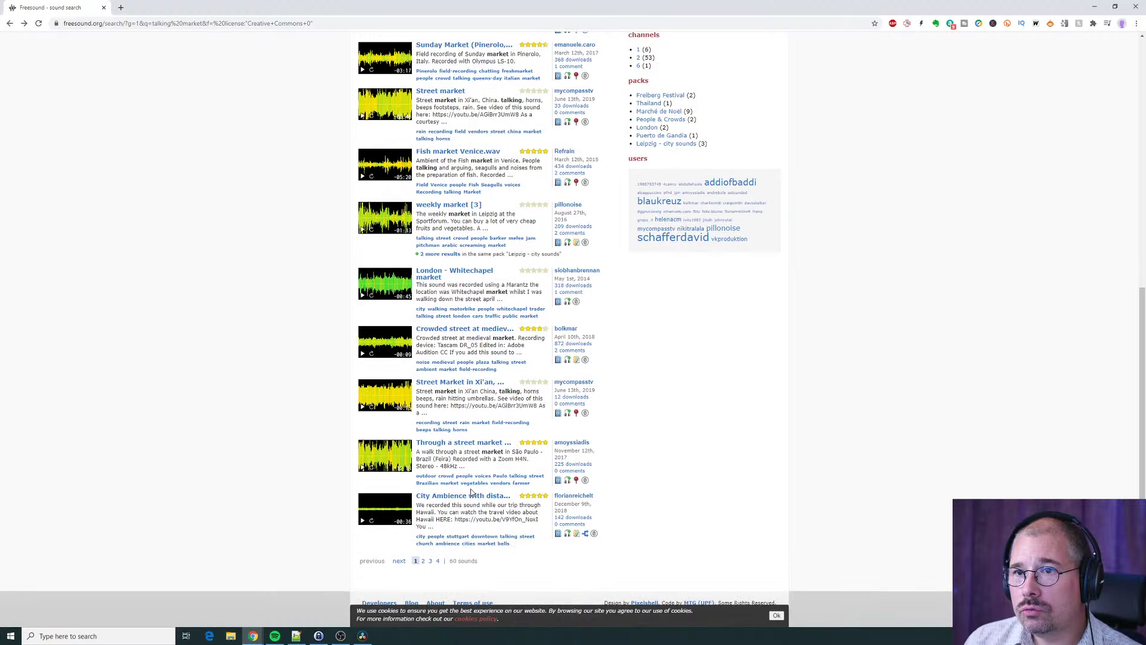
{"action": "right_click", "coordinate": [454, 332]}
{"action": "left_click", "coordinate": [477, 339]}
{"action": "left_click", "coordinate": [164, 7]}
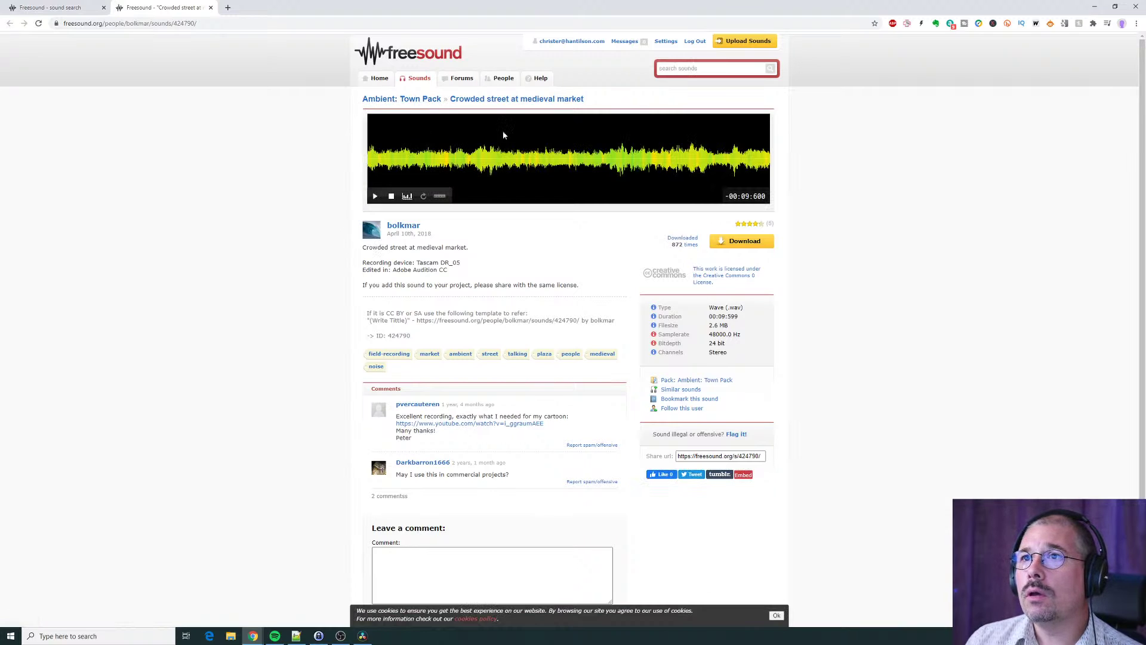
Copy "medieval market" from the sound's title and search Freesound for it.
{"action": "left_click_drag", "start_coordinate": [590, 102], "coordinate": [520, 105]}
{"action": "key", "text": "ctrl+c"}
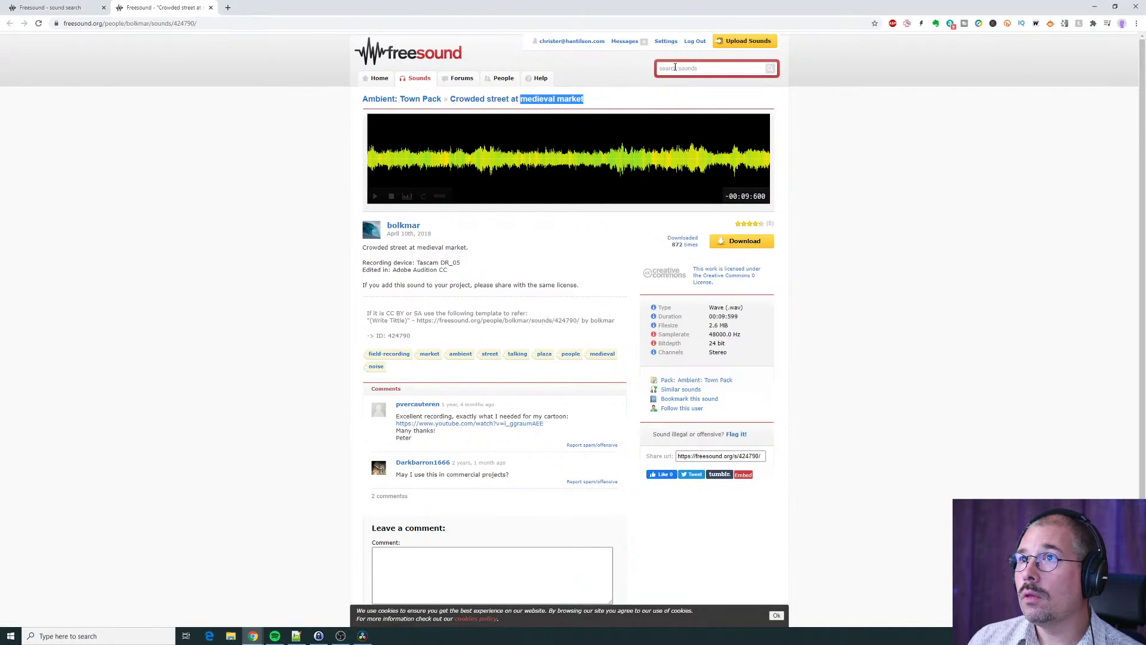
{"action": "left_click", "coordinate": [659, 68]}
{"action": "key", "text": "ctrl+v"}
{"action": "key", "text": "Return"}
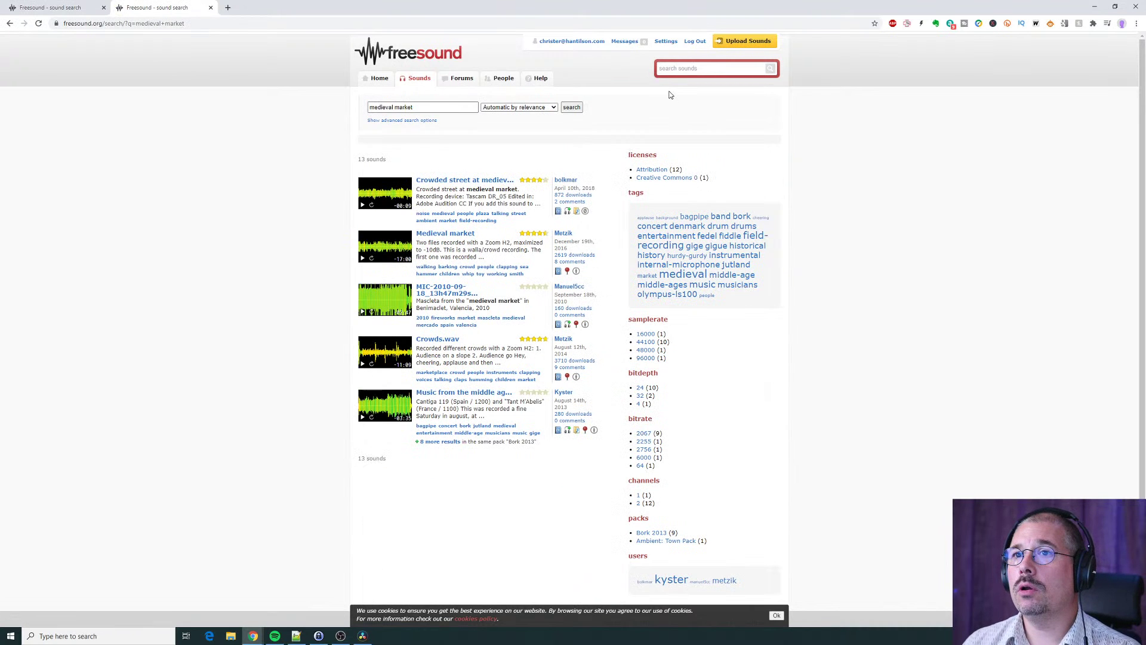
Check the medieval market results under the Creative Commons 0 license, and filter them by the Attribution license instead.
{"action": "left_click", "coordinate": [666, 179]}
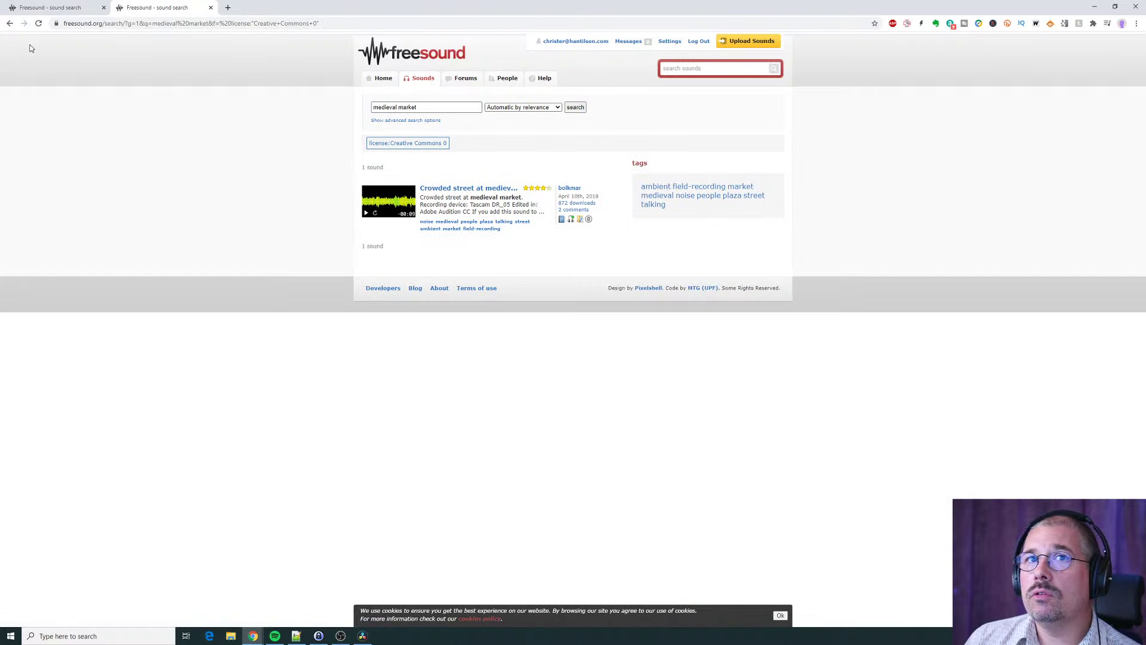
{"action": "left_click", "coordinate": [9, 23]}
{"action": "left_click", "coordinate": [652, 170]}
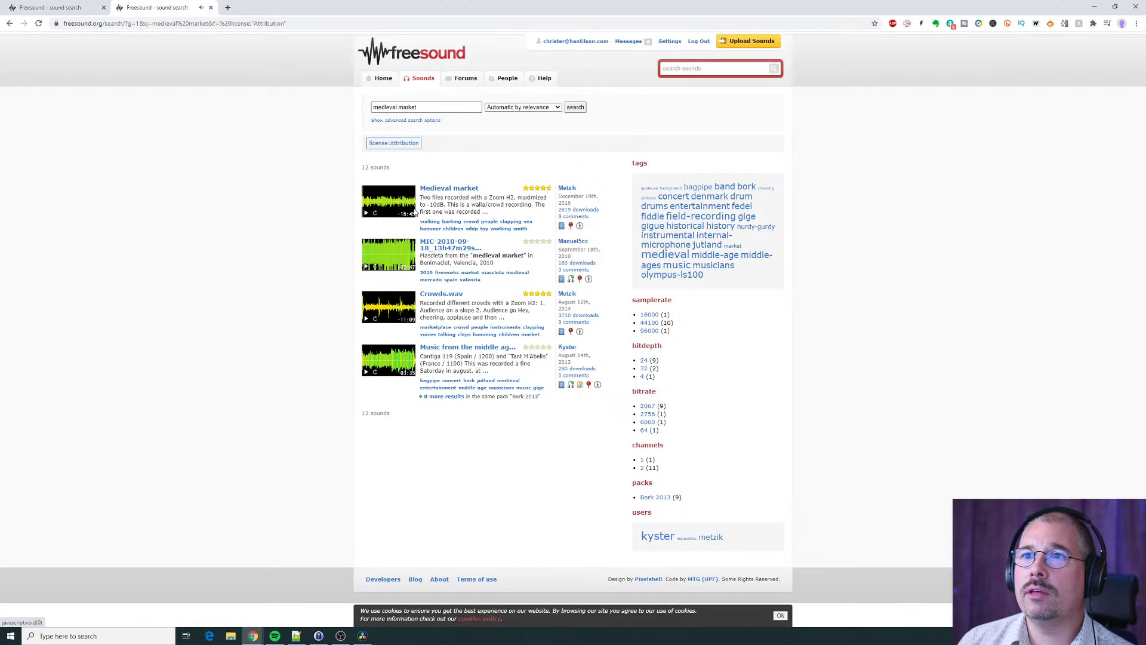
Open the "Medieval market" sound's page, read its Attribution license terms, and return to the tab with the talking market results.
{"action": "left_click", "coordinate": [442, 189]}
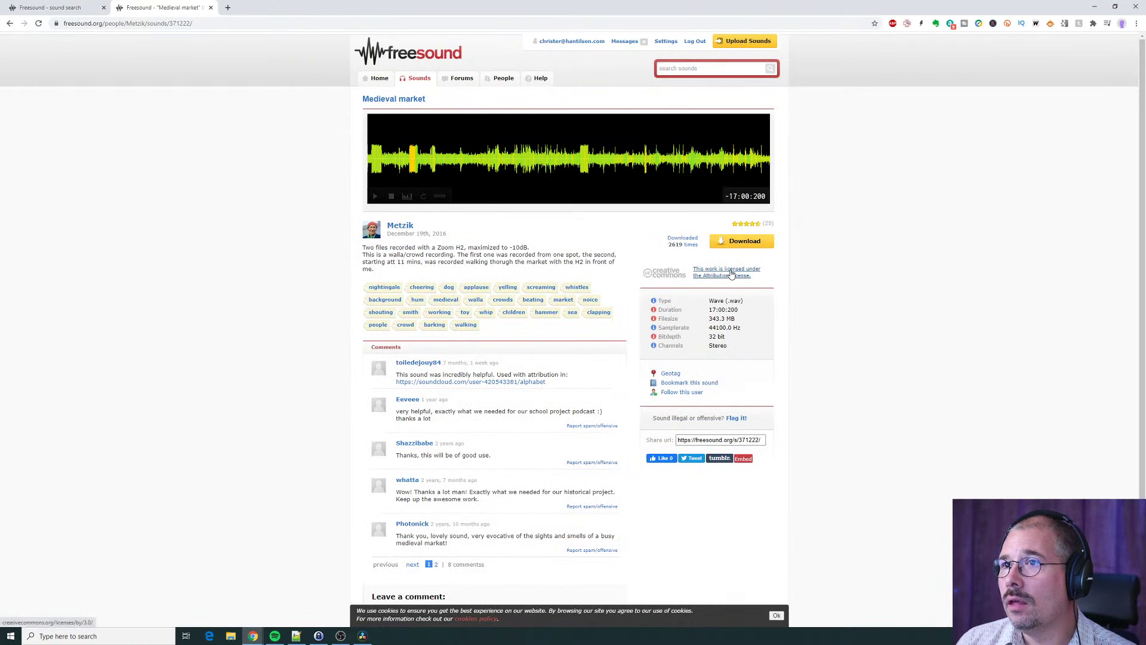
{"action": "left_click", "coordinate": [718, 275]}
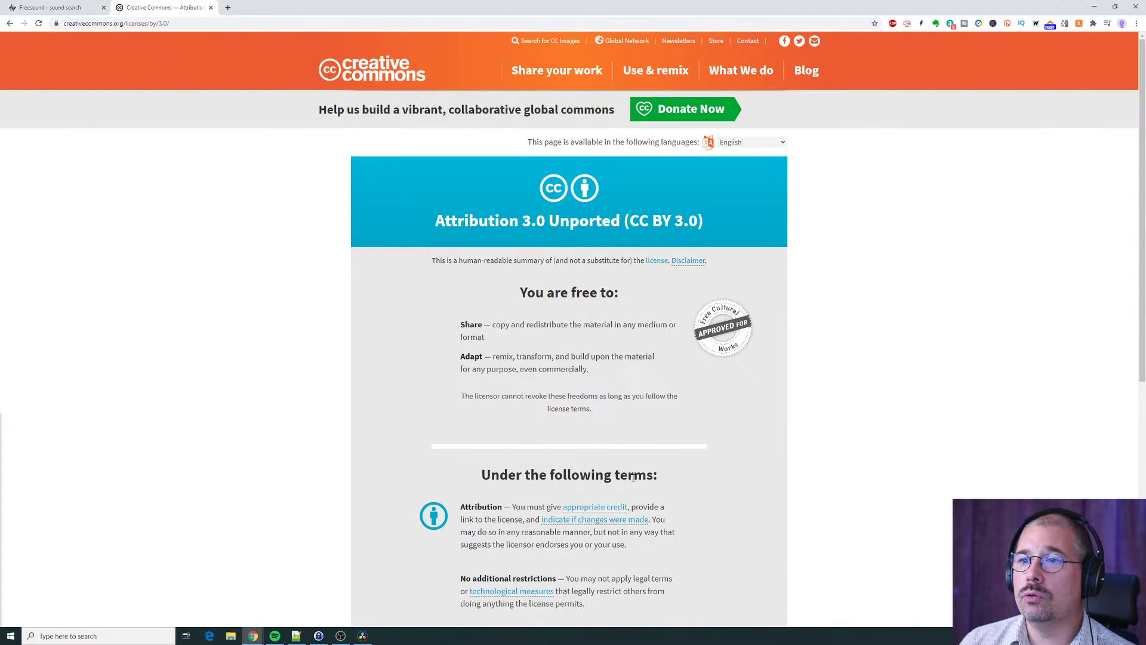
{"action": "left_click", "coordinate": [57, 6]}
{"action": "scroll", "coordinate": [716, 339], "scroll_direction": "up", "scroll_amount": 10}
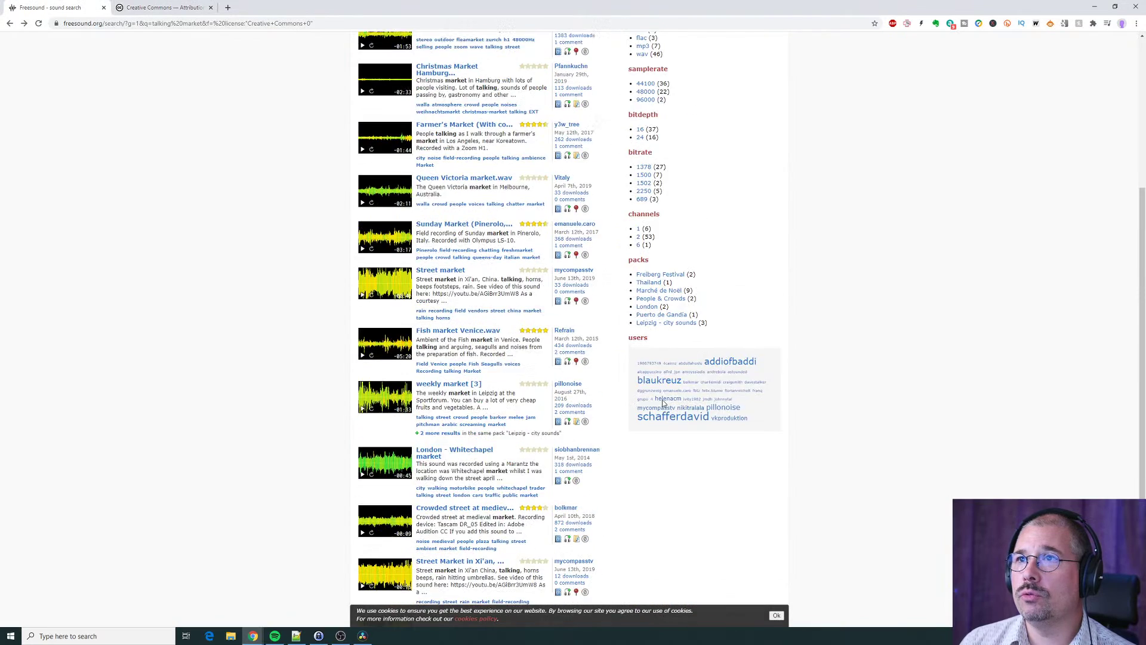
Return to the "Medieval market" sound's page in the other browser tab and download the sound.
{"action": "left_click", "coordinate": [161, 7]}
{"action": "left_click", "coordinate": [10, 23]}
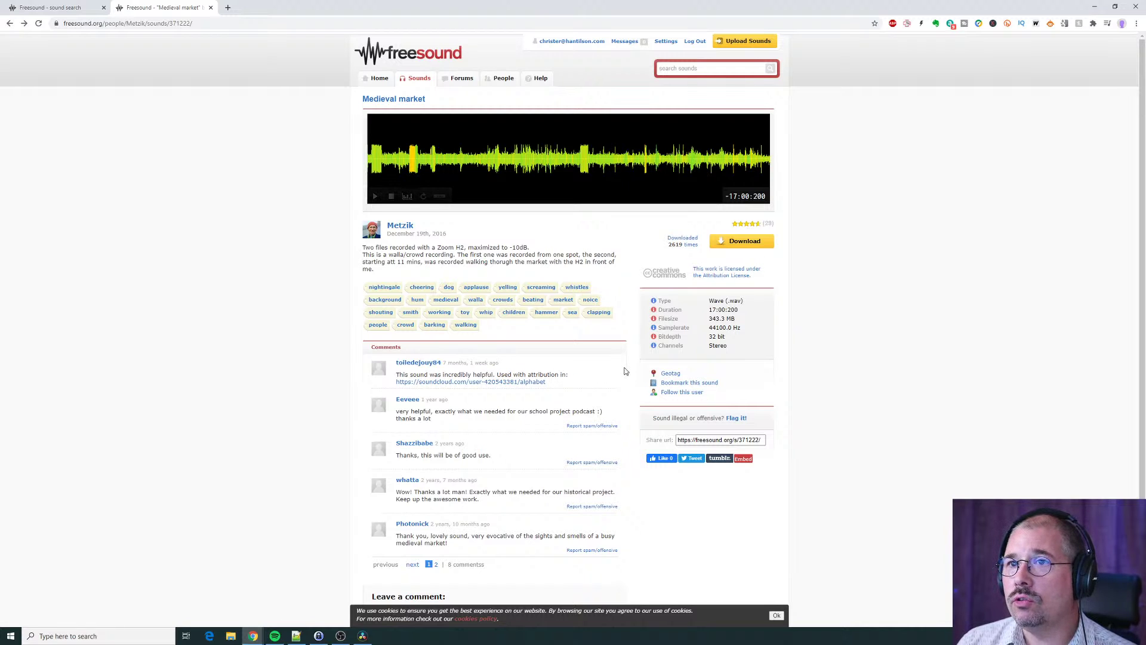
{"action": "left_click", "coordinate": [749, 242]}
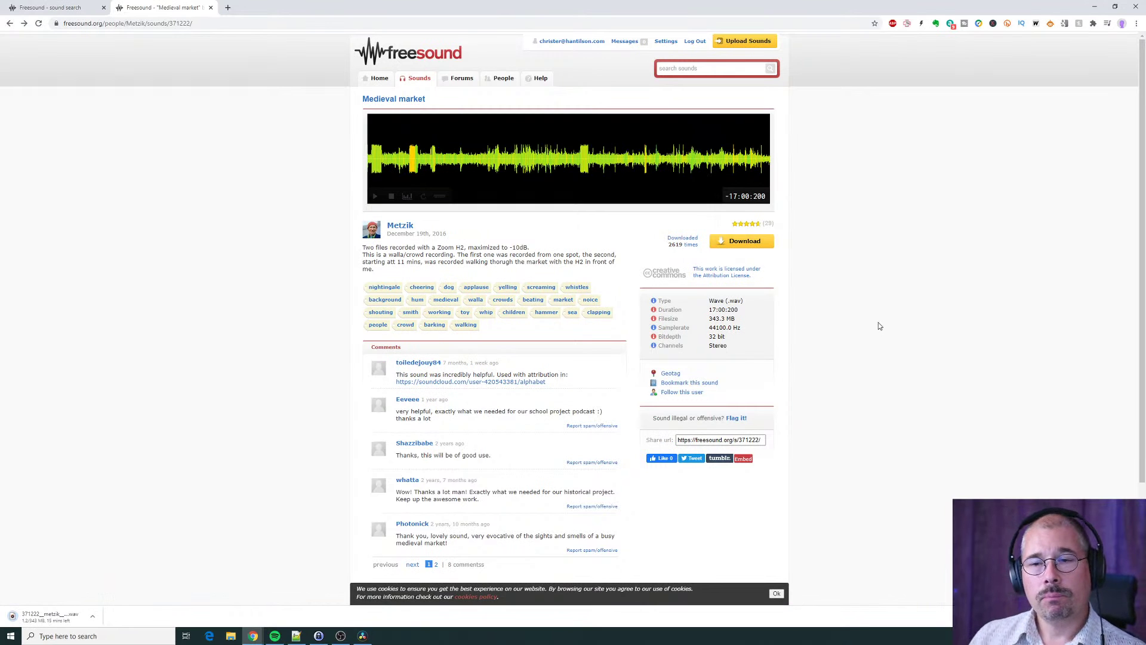
Switch to DaVinci Resolve to skim the engraving stills in the timeline, and check the medieval market download's progress in the browser.
{"action": "left_click", "coordinate": [362, 635]}
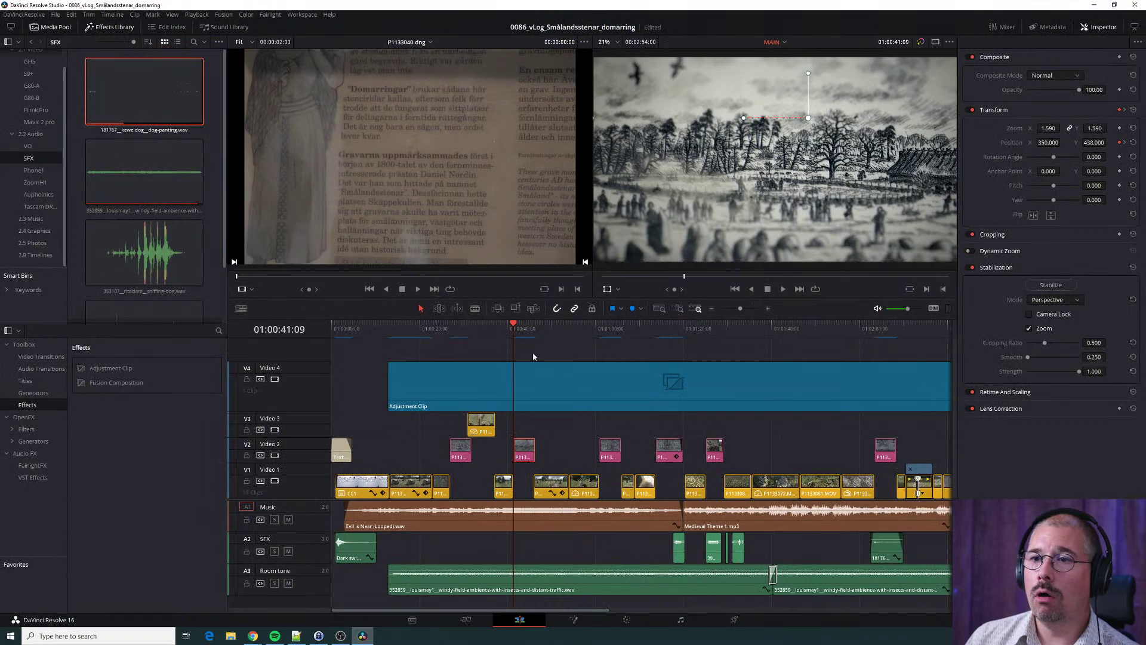
{"action": "left_click", "coordinate": [482, 328]}
{"action": "left_click_drag", "start_coordinate": [483, 329], "coordinate": [553, 328]}
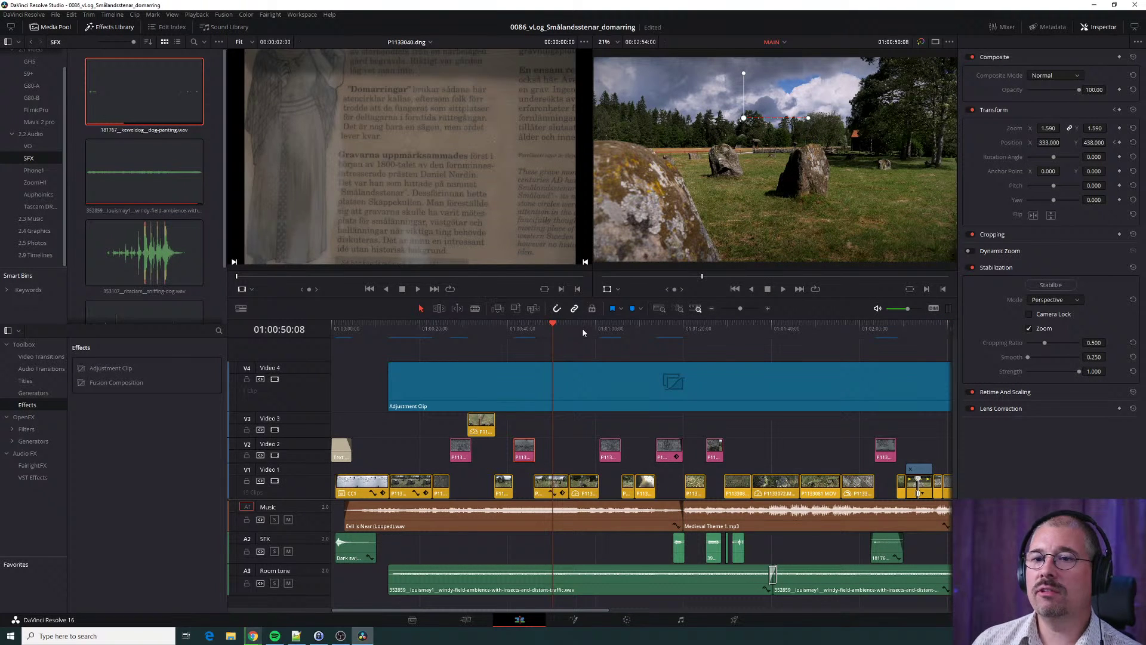
{"action": "key", "text": "alt+Tab"}
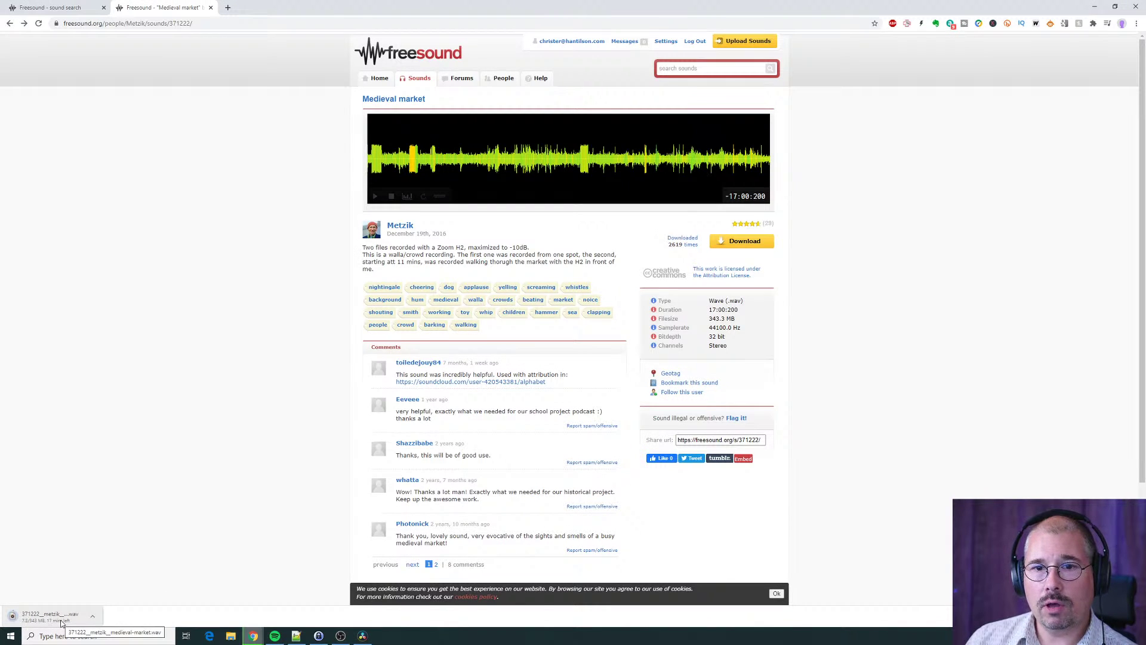
Return to DaVinci Resolve and review the timeline's first minute, from the opening stone shots through the first three engraving stills.
{"action": "key", "text": "alt+Tab"}
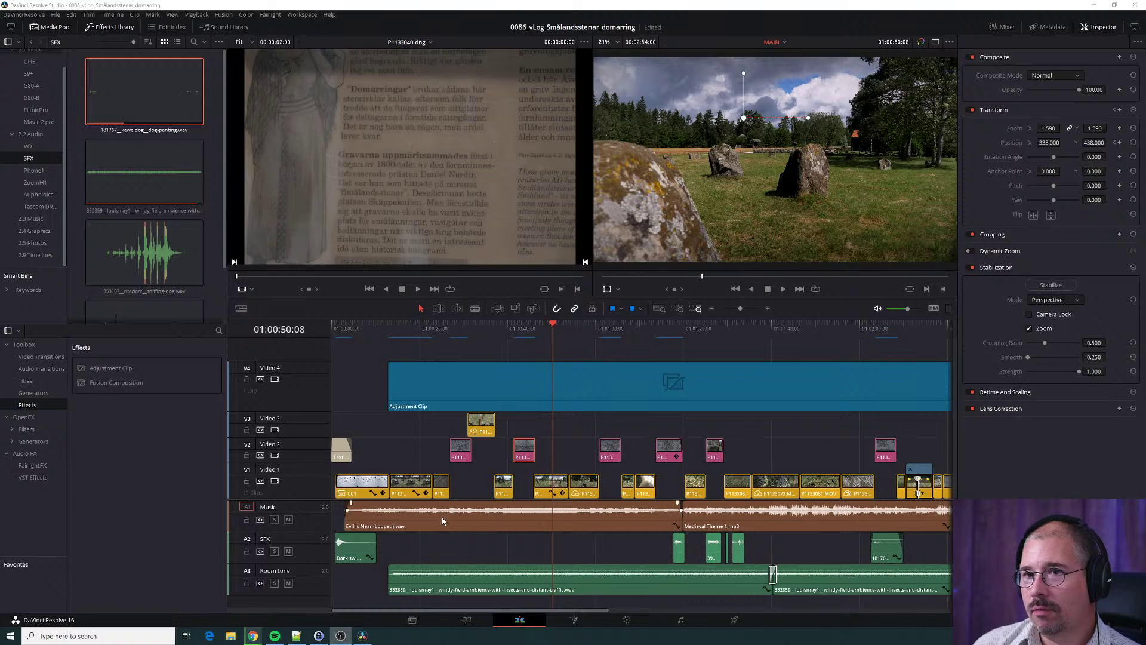
{"action": "mouse_move", "coordinate": [416, 338]}
{"action": "left_mouse_down"}
{"action": "mouse_move", "coordinate": [435, 336]}
{"action": "mouse_move", "coordinate": [400, 340]}
{"action": "left_mouse_up"}
{"action": "key", "text": "space"}
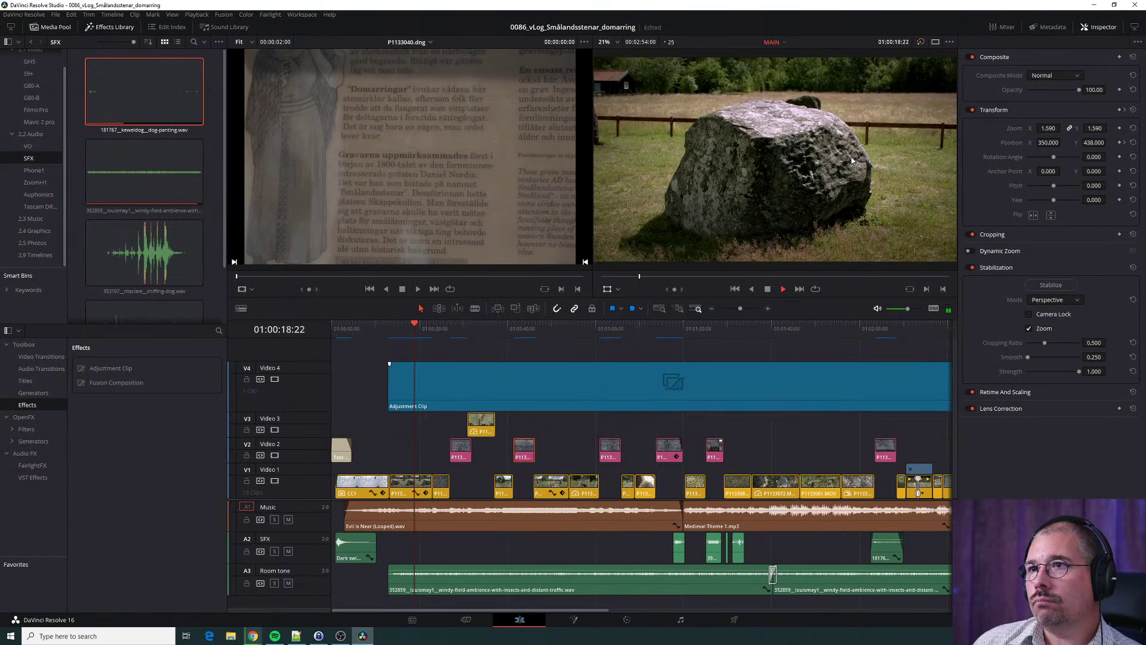
{"action": "key", "text": "space"}
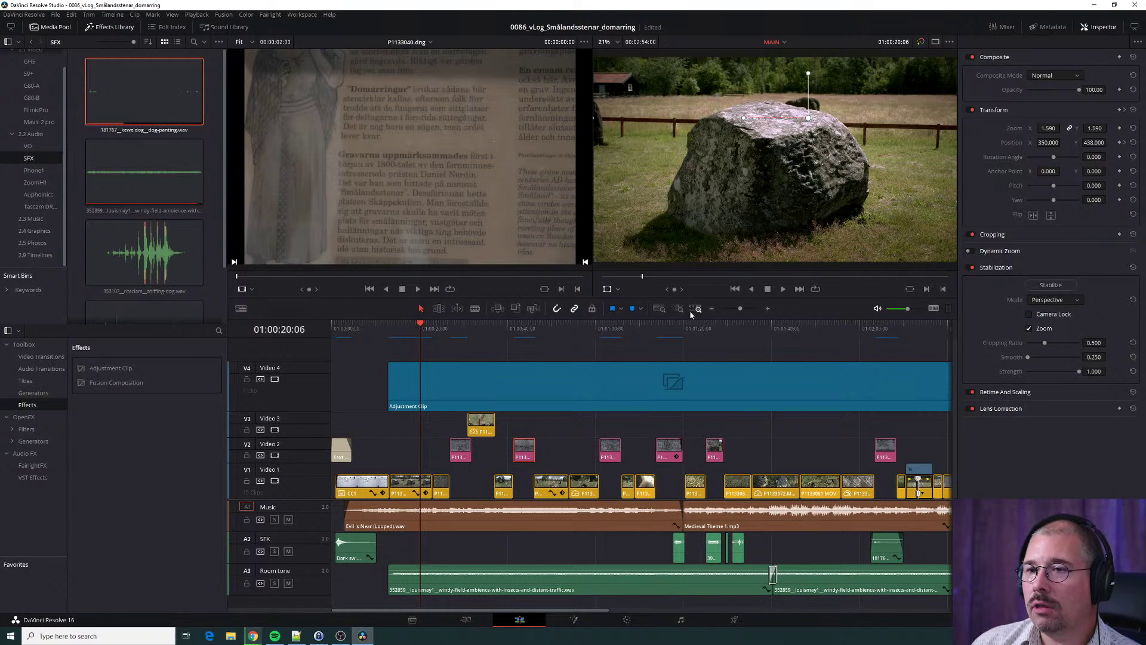
{"action": "left_click", "coordinate": [456, 333]}
{"action": "key", "text": "space"}
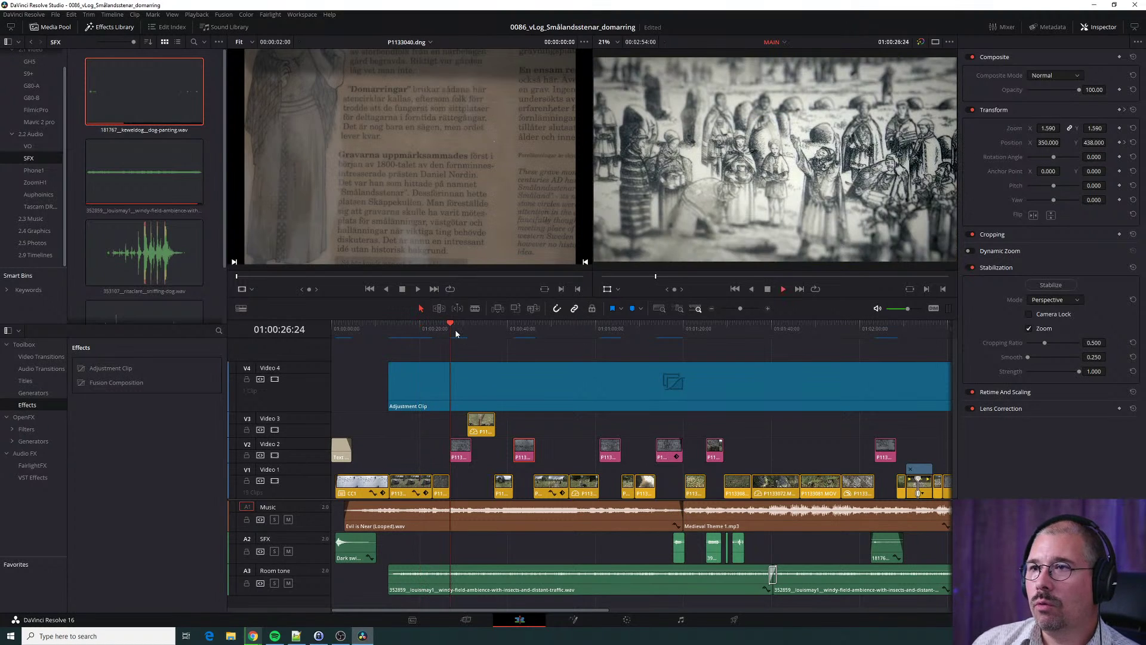
{"action": "left_click", "coordinate": [477, 333]}
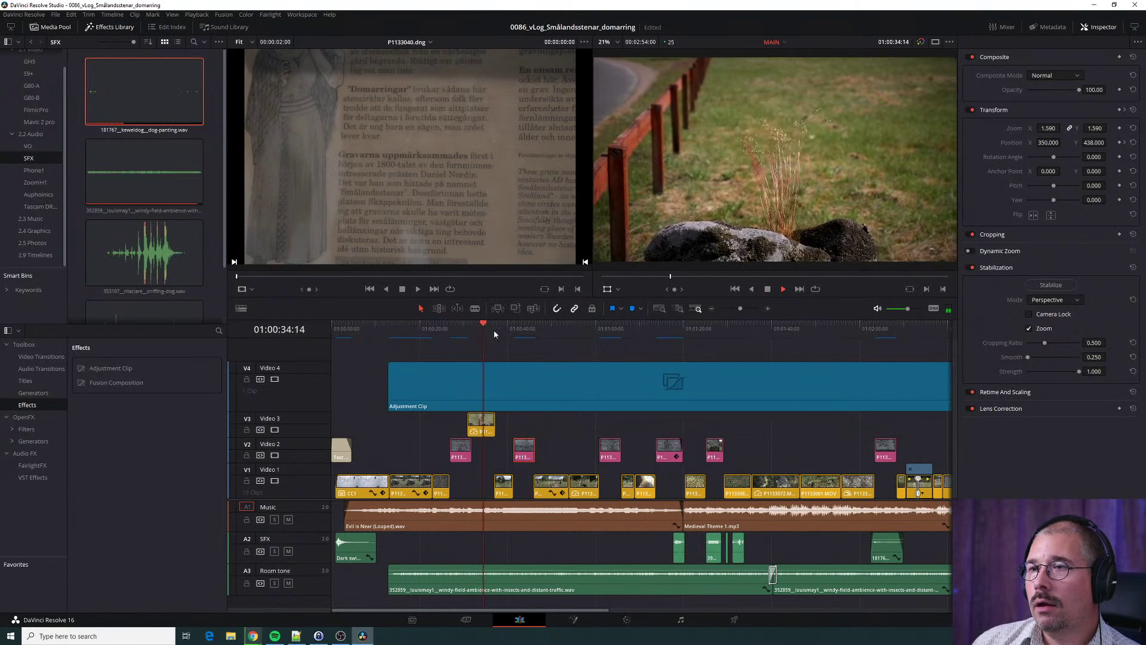
{"action": "left_click", "coordinate": [502, 327]}
{"action": "left_click_drag", "start_coordinate": [511, 329], "coordinate": [535, 332]}
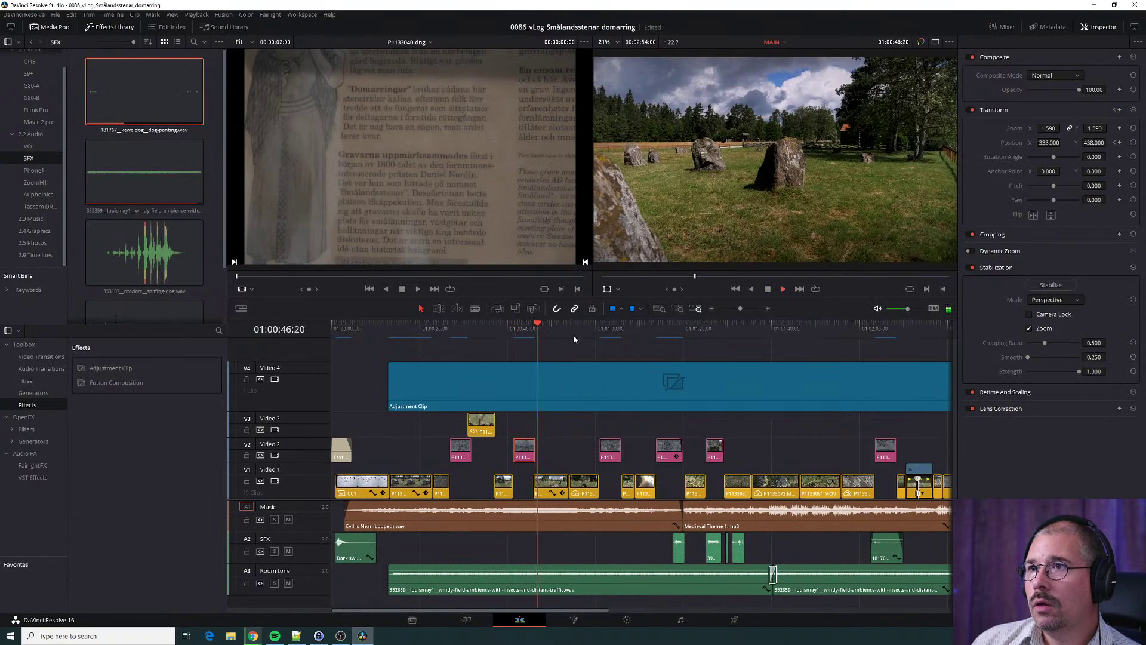
{"action": "left_click", "coordinate": [610, 327]}
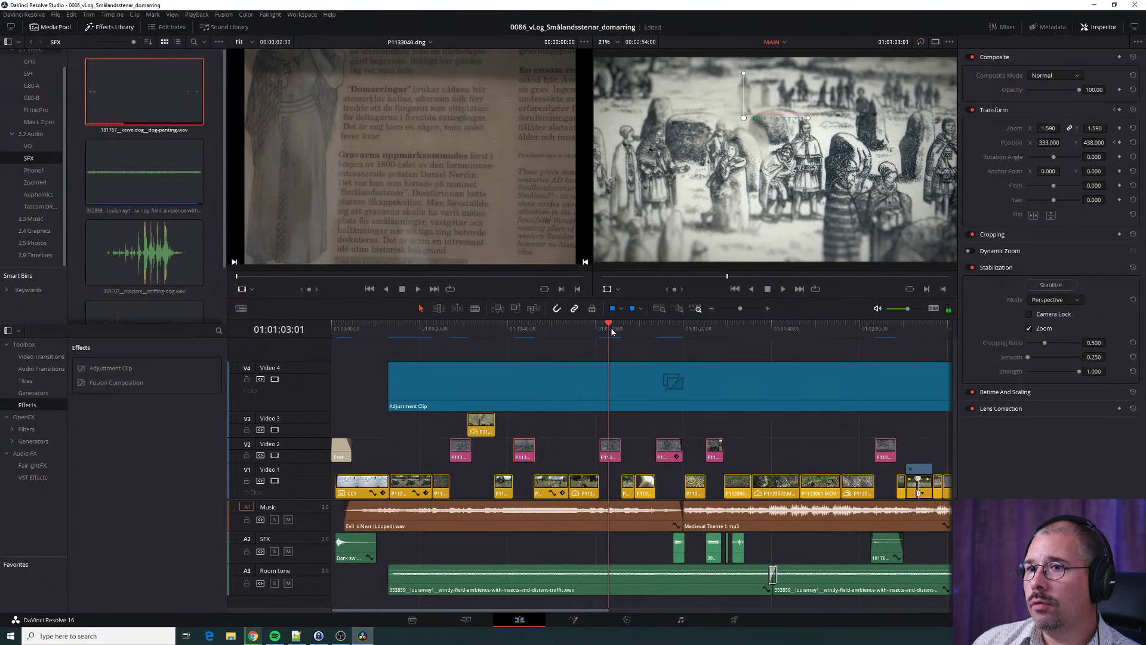
Fit the whole timeline in view and review its remaining clips from the bumblebee shots through to the closing title.
{"action": "key", "text": "shift+z"}
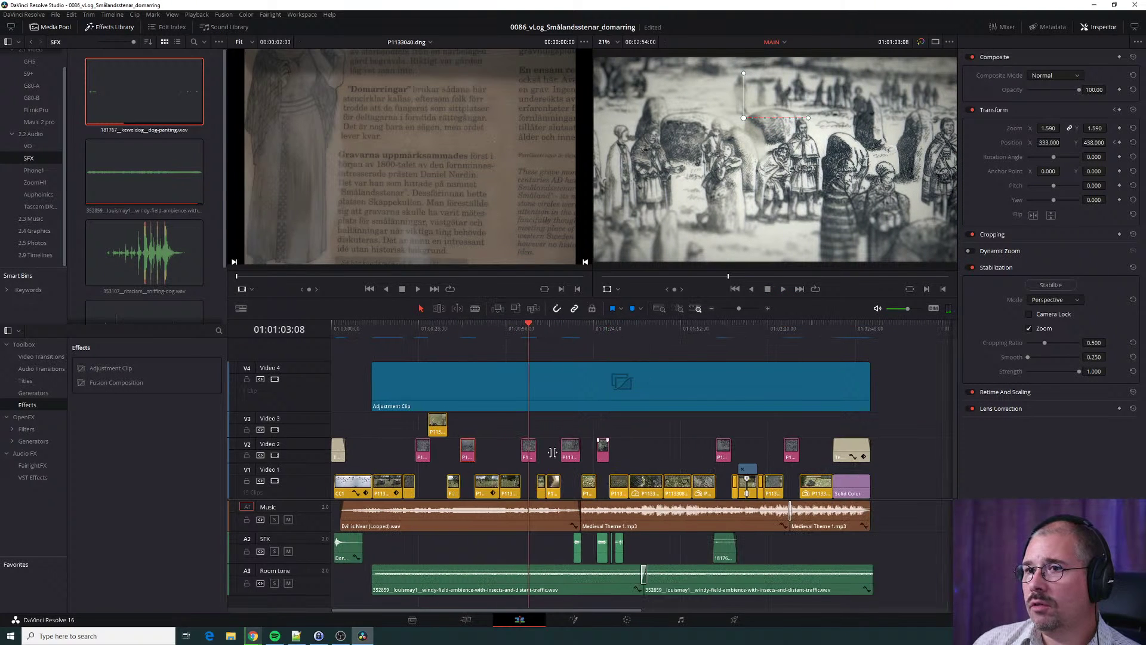
{"action": "left_click", "coordinate": [623, 327]}
{"action": "key", "text": "space"}
{"action": "key", "text": "space"}
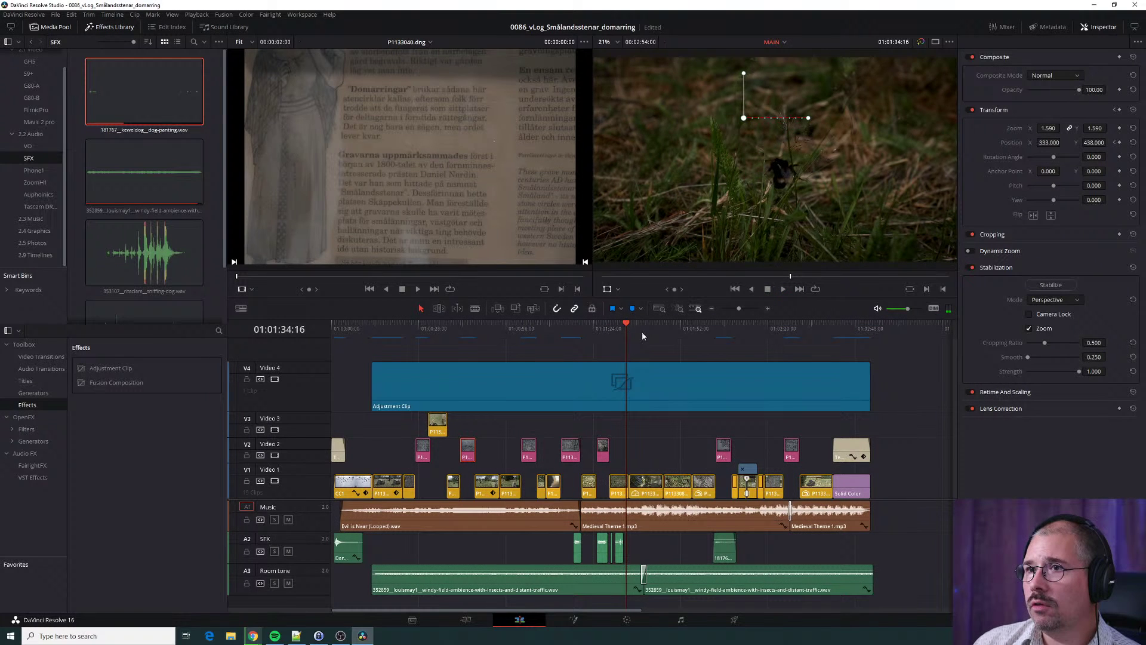
{"action": "left_click", "coordinate": [643, 327]}
{"action": "key", "text": "l"}
{"action": "key", "text": "l"}
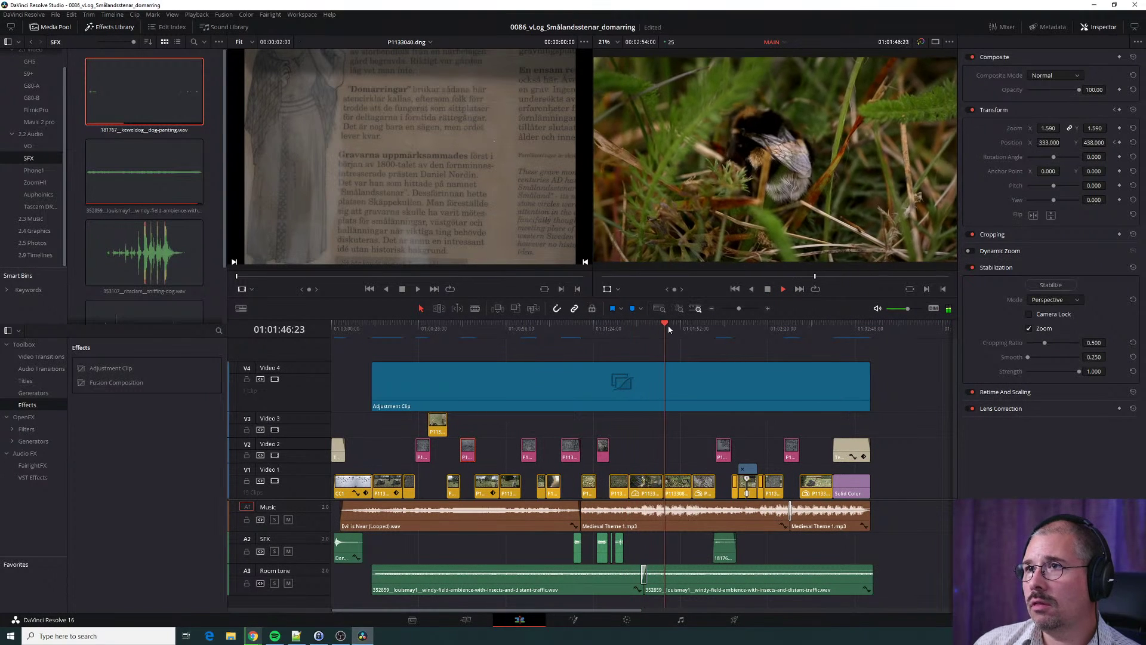
{"action": "key", "text": "space"}
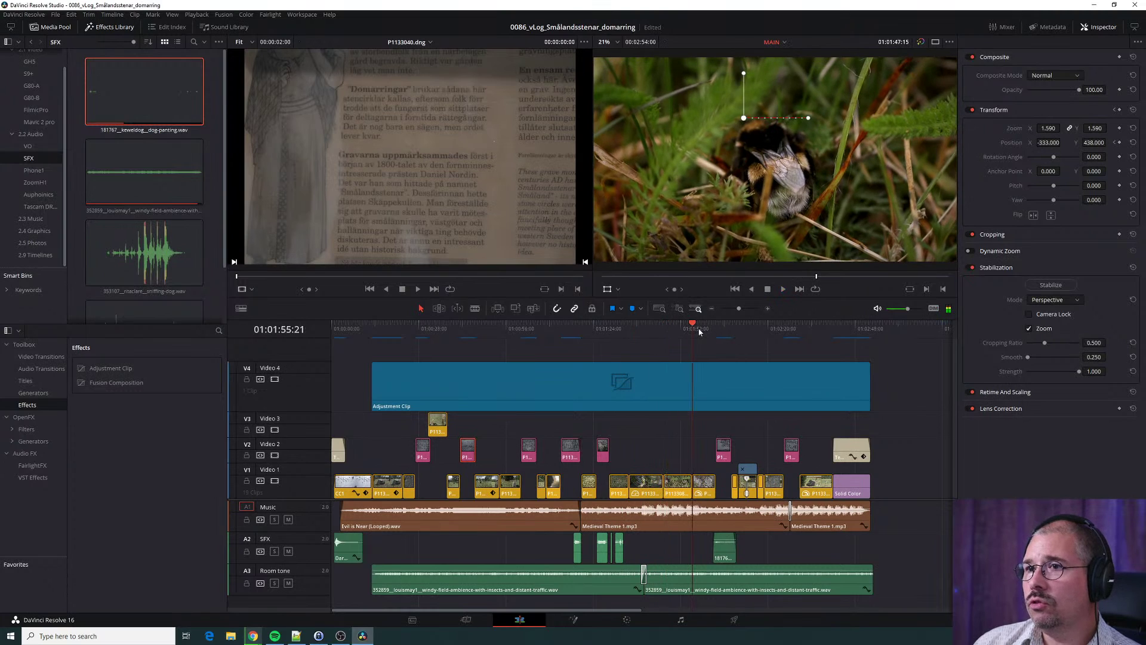
{"action": "key", "text": "space"}
{"action": "key", "text": "space"}
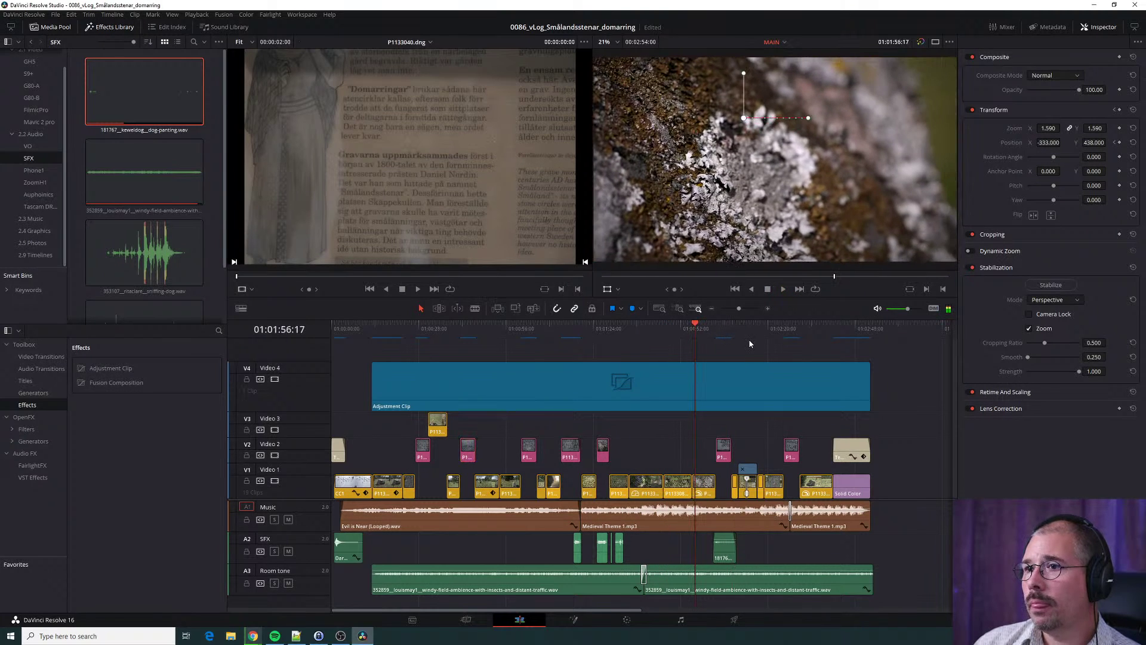
{"action": "left_click_drag", "start_coordinate": [738, 328], "coordinate": [793, 326]}
{"action": "key", "text": "space"}
{"action": "left_click", "coordinate": [822, 326]}
{"action": "key", "text": "space"}
{"action": "left_click", "coordinate": [841, 328]}
{"action": "left_click_drag", "start_coordinate": [842, 329], "coordinate": [845, 328]}
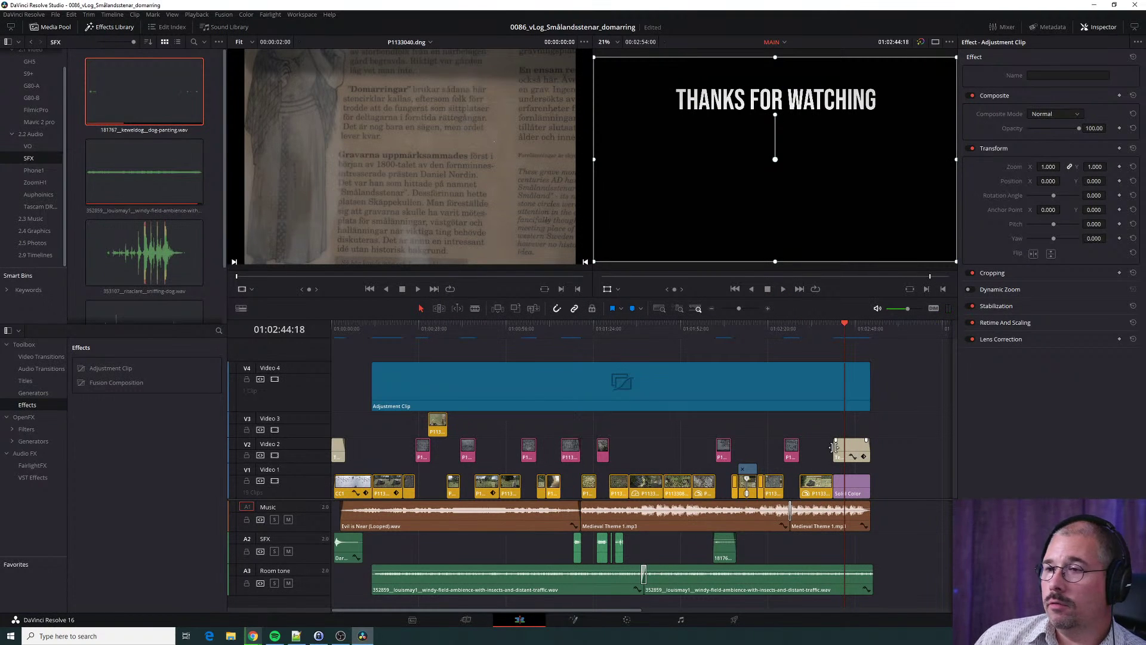
Select the "thanks for watching" title clip on Video 2 and preview how it begins.
{"action": "left_click", "coordinate": [854, 449]}
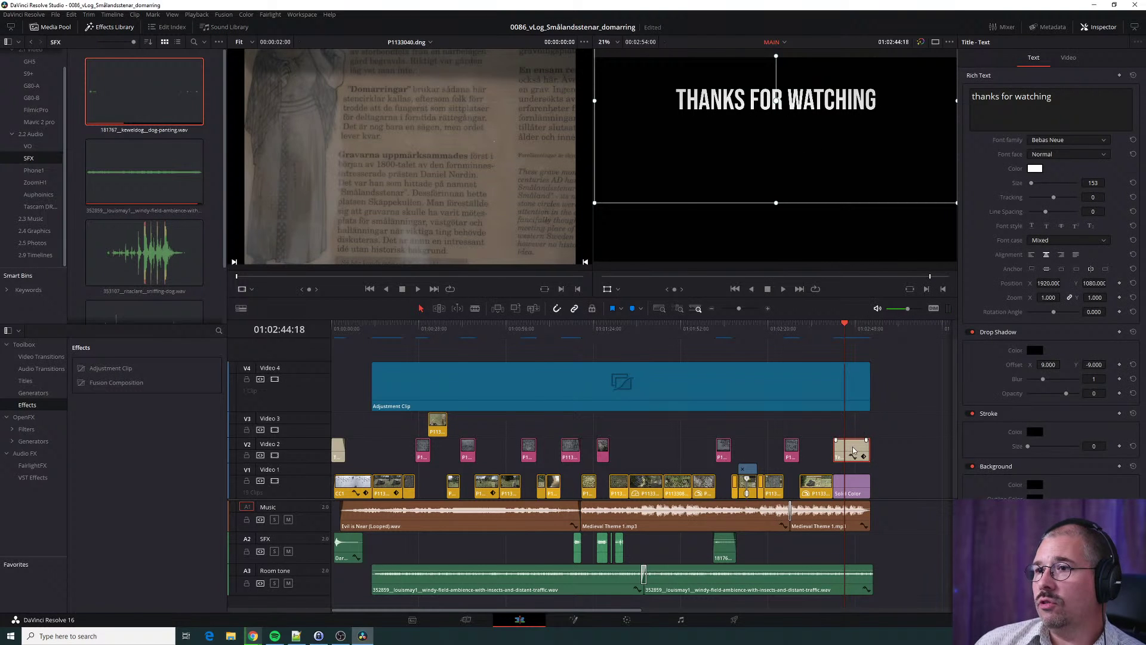
{"action": "left_click", "coordinate": [834, 329]}
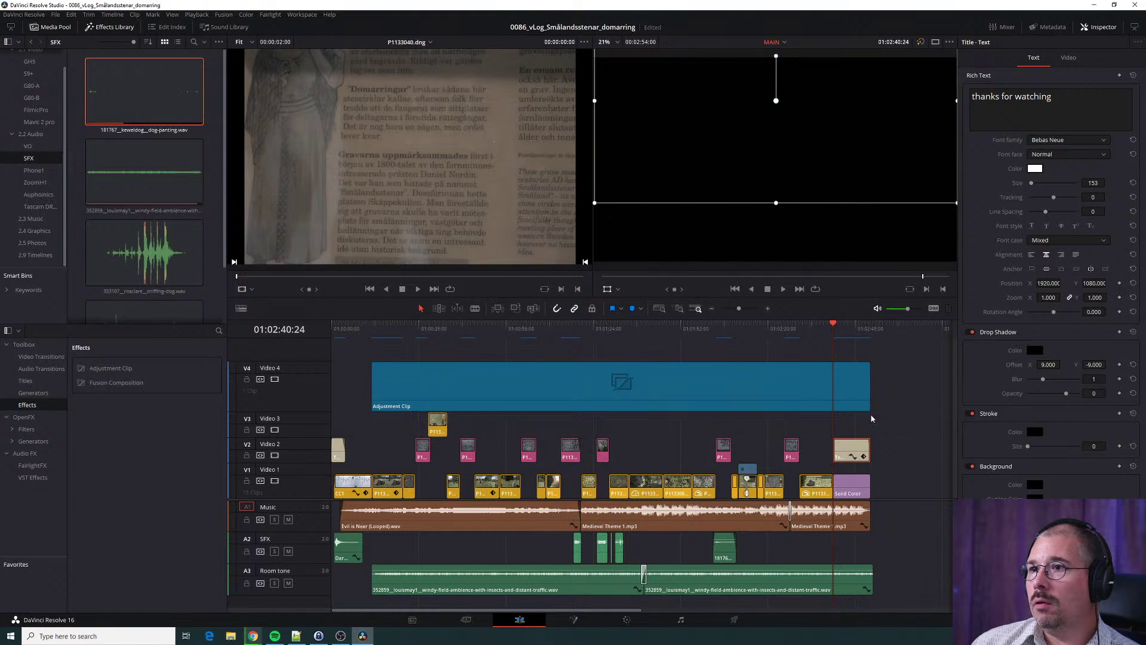
{"action": "left_click", "coordinate": [838, 341]}
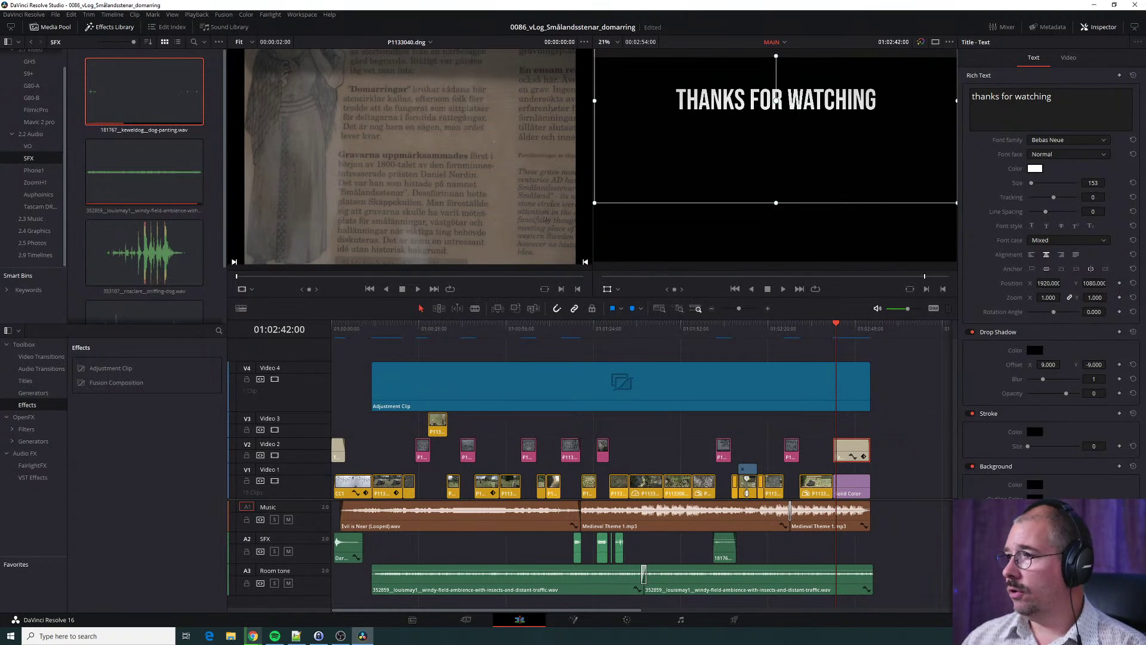
{"action": "key", "text": "alt+Tab"}
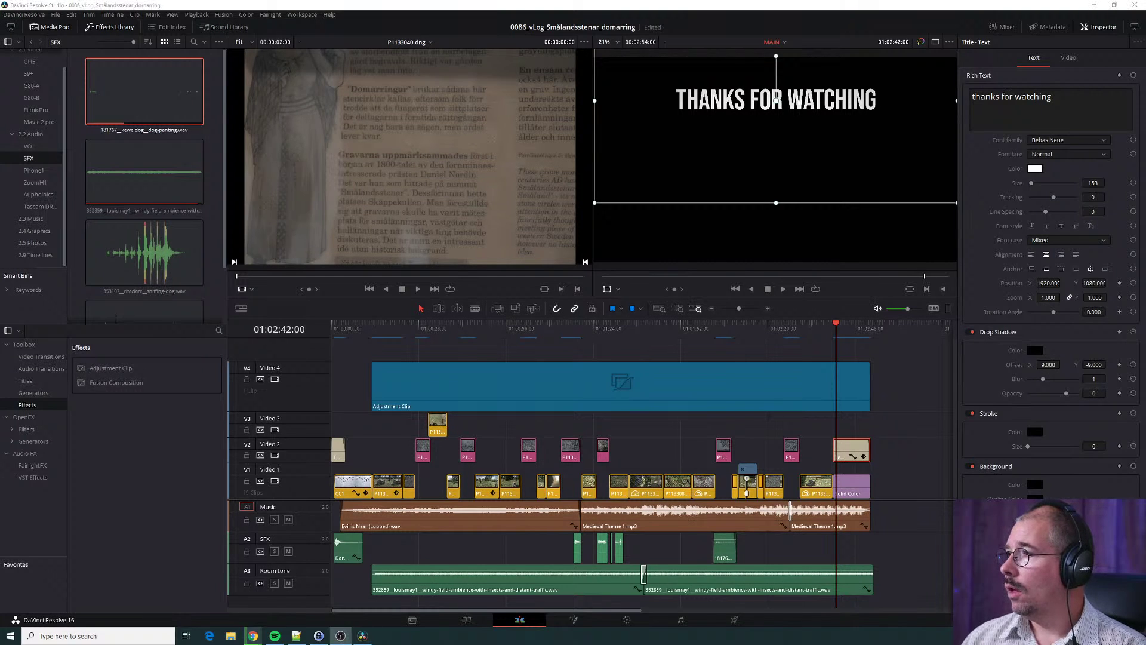